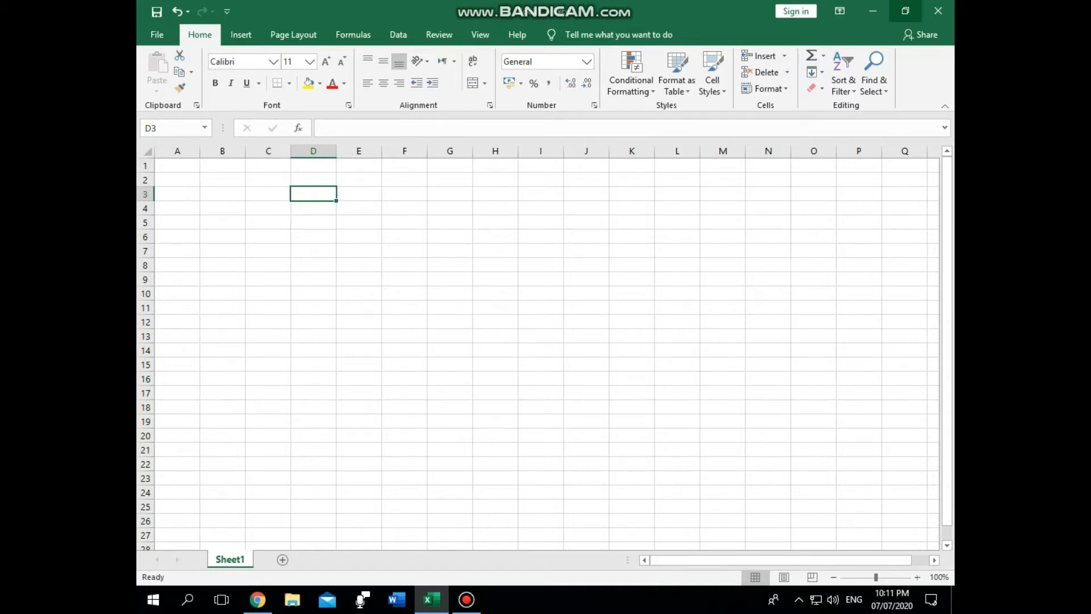
# - Enter the column header "Sr / No" in cell D3
pyautogui.press('Left')
pyautogui.press('Right')
pyautogui.press('Left')
pyautogui.press('Right')
pyautogui.write('Sr')
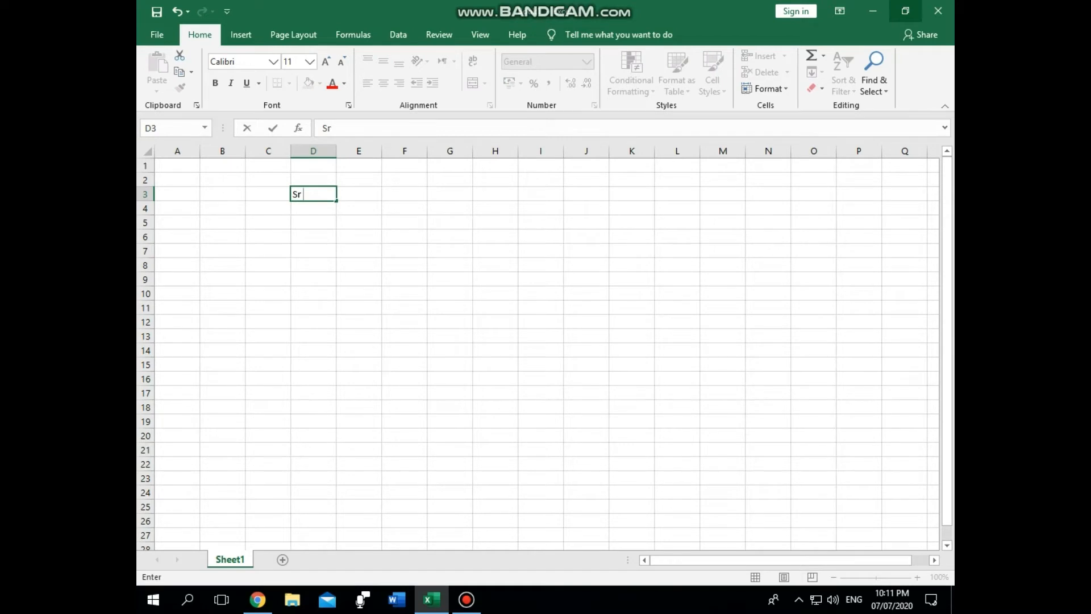
pyautogui.write(' / No')
pyautogui.press('Tab')
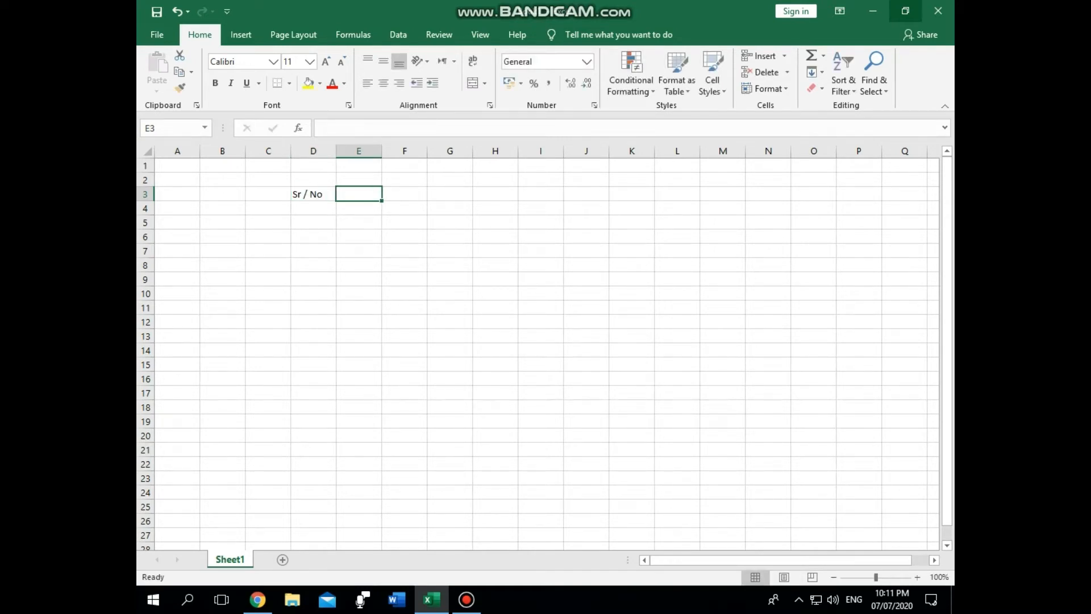
# - Enter the column header "Item Name" in cell E3
pyautogui.press('Left')
pyautogui.press('Right')
pyautogui.write('Item name')
pyautogui.press('BackSpace')
pyautogui.press('BackSpace')
pyautogui.press('BackSpace')
pyautogui.press('BackSpace')
pyautogui.write('Name')
pyautogui.press('Tab')
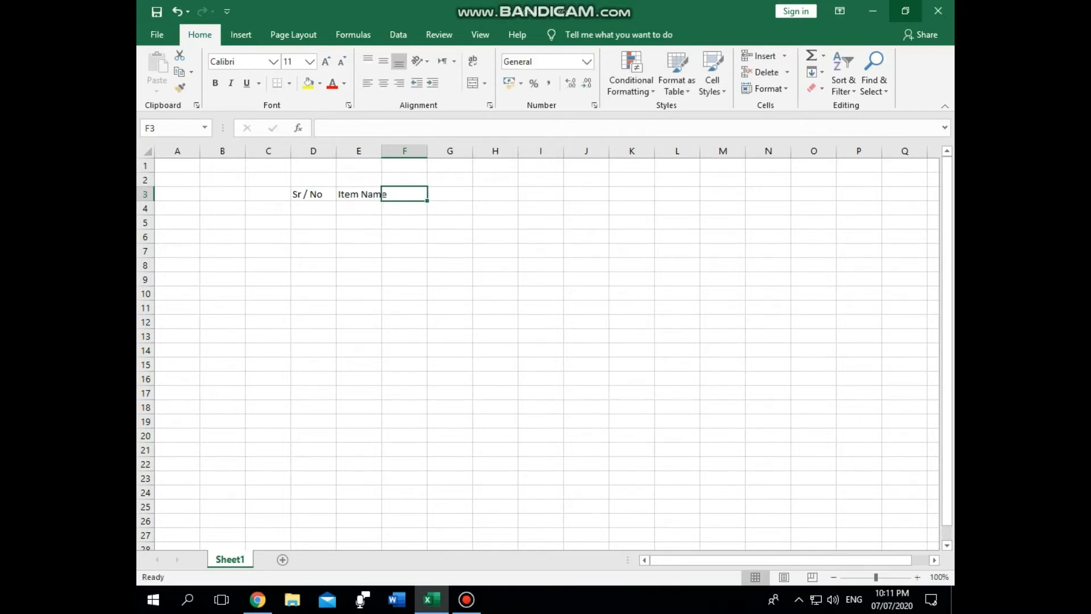
# - Enter the column header "Quantity" in cell F3
pyautogui.write('Quanity')
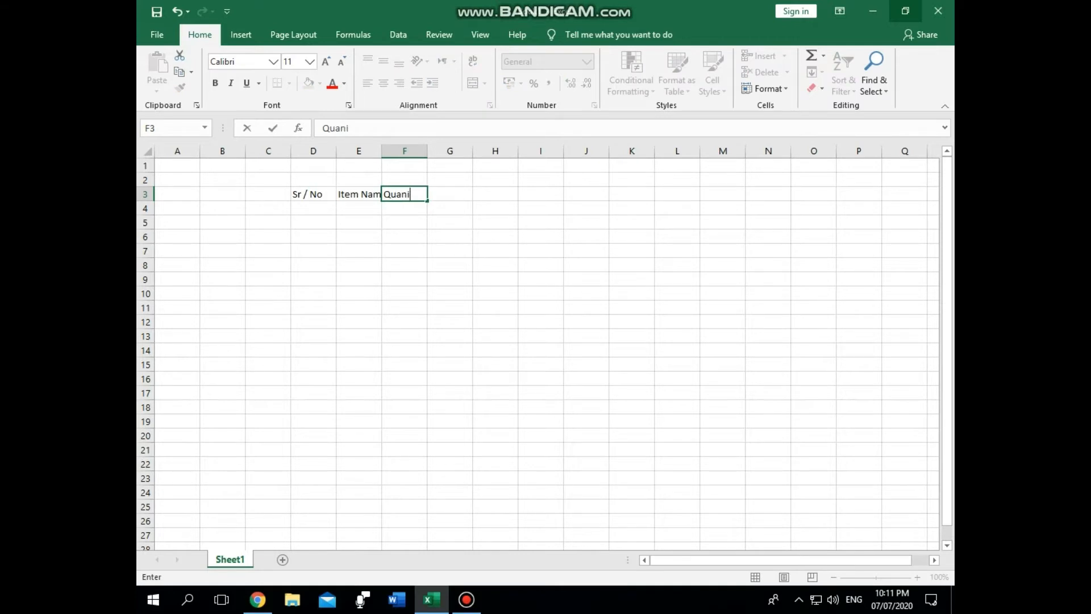
pyautogui.press('BackSpace')
pyautogui.press('BackSpace')
pyautogui.press('BackSpace')
pyautogui.write('tity')
pyautogui.press('Tab')
# - Enter the column headers "Rate" in G3 and "Amount" in H3
pyautogui.write('Rate')
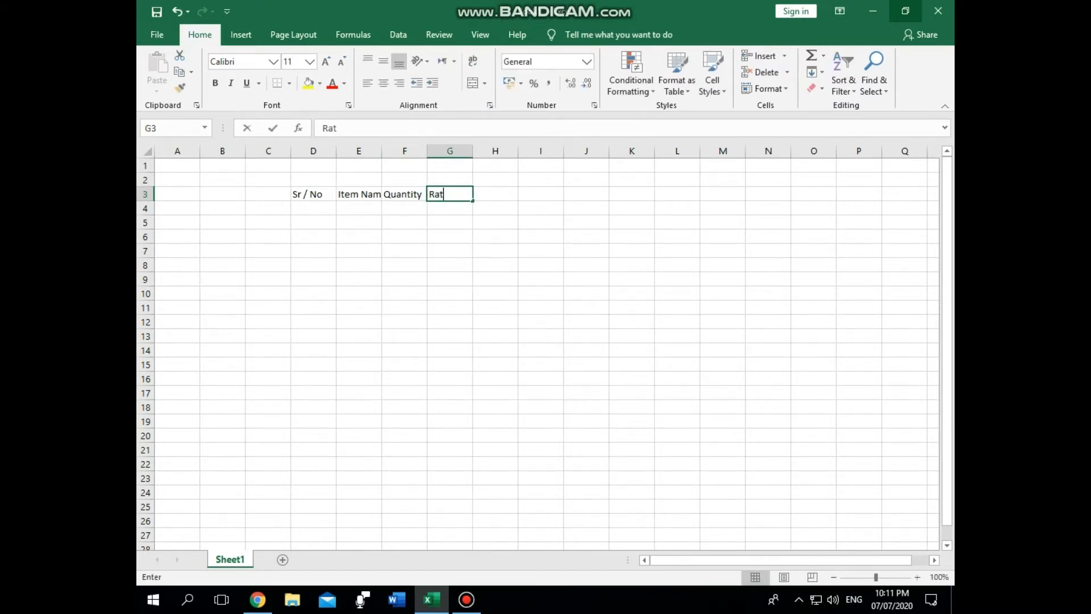
pyautogui.press('Tab')
pyautogui.write('Amount')
pyautogui.hotkey('ctrl', 'Return')
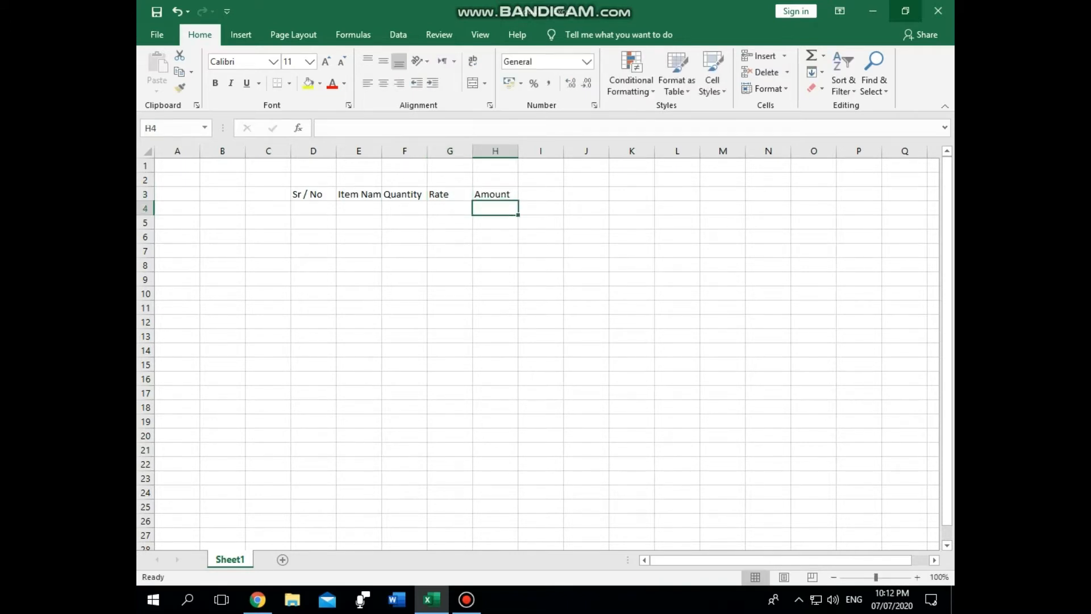
pyautogui.press('Left')
pyautogui.press('Left')
pyautogui.press('Left')
pyautogui.press('Left')
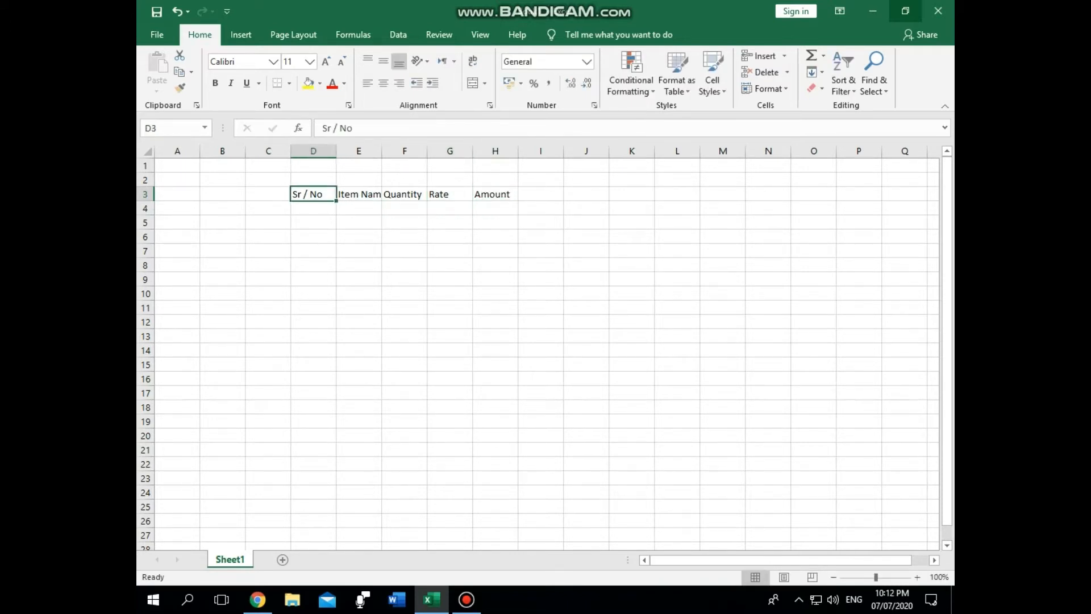
pyautogui.press('Right')
pyautogui.press('Right')
pyautogui.press('Left')
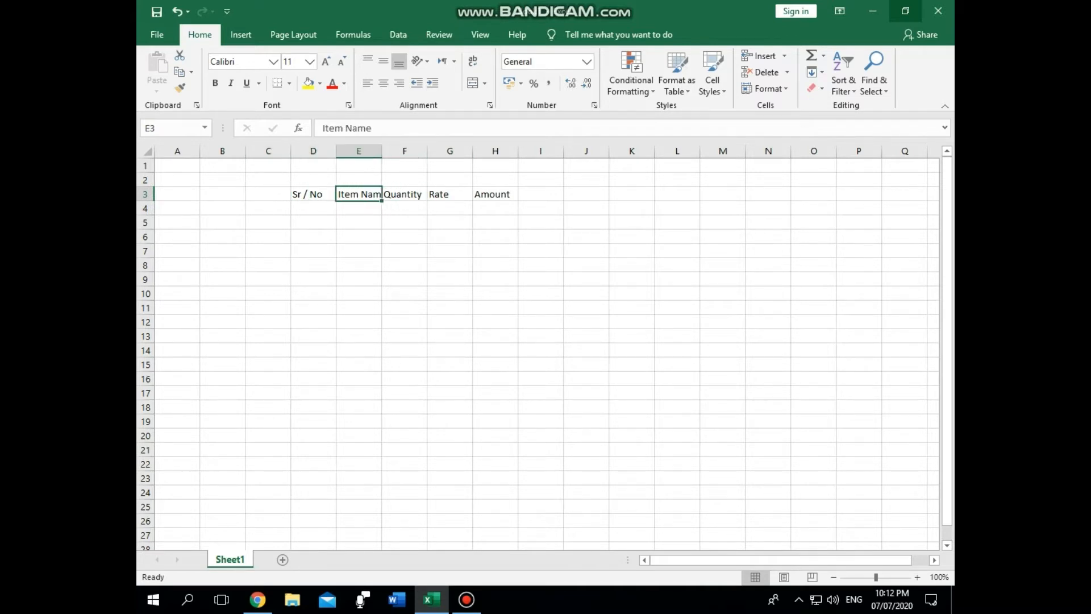
pyautogui.press('Left')
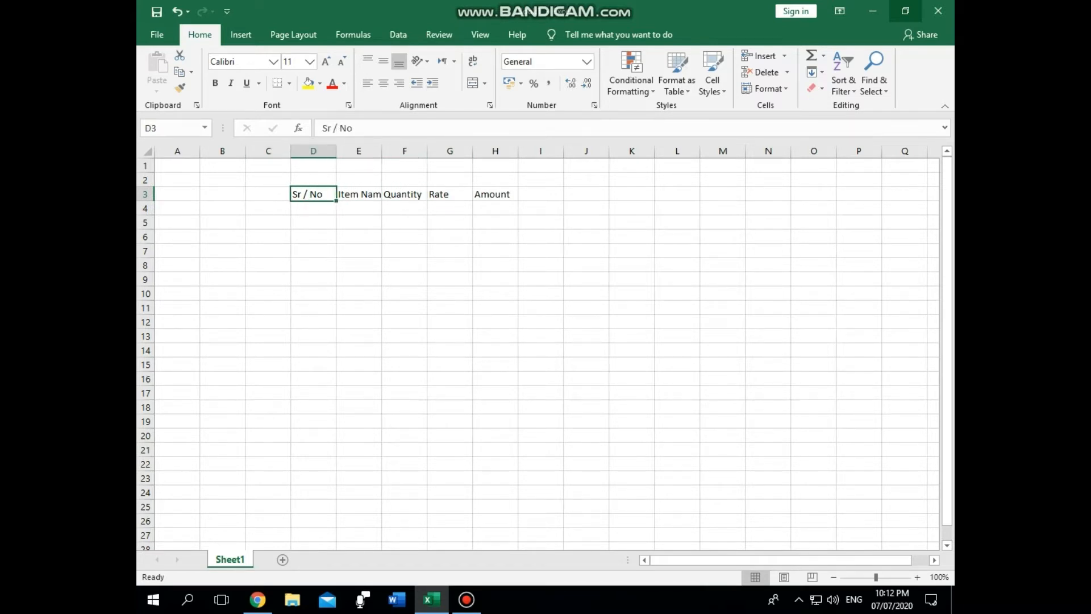
pyautogui.hotkey('shift', 'Right')
pyautogui.hotkey('shift', 'Right')
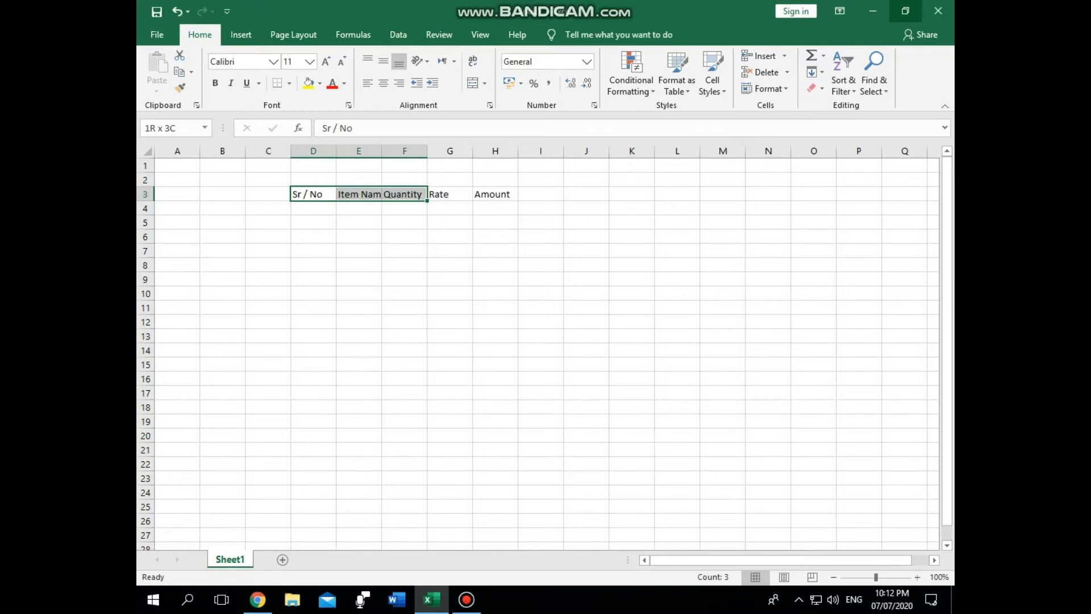
pyautogui.hotkey('shift', 'Right')
pyautogui.hotkey('shift', 'Right')
pyautogui.hotkey('shift', 'Right')
pyautogui.hotkey('shift', 'Left')
pyautogui.hotkey('shift', 'Right')
pyautogui.hotkey('shift', 'Left')
pyautogui.hotkey('shift', 'Right')
pyautogui.hotkey('shift', 'Right')
pyautogui.hotkey('shift', 'Right')
pyautogui.hotkey('shift', 'Right')
pyautogui.hotkey('shift', 'Right')
pyautogui.hotkey('shift', 'Right')
pyautogui.hotkey('shift', 'Right')
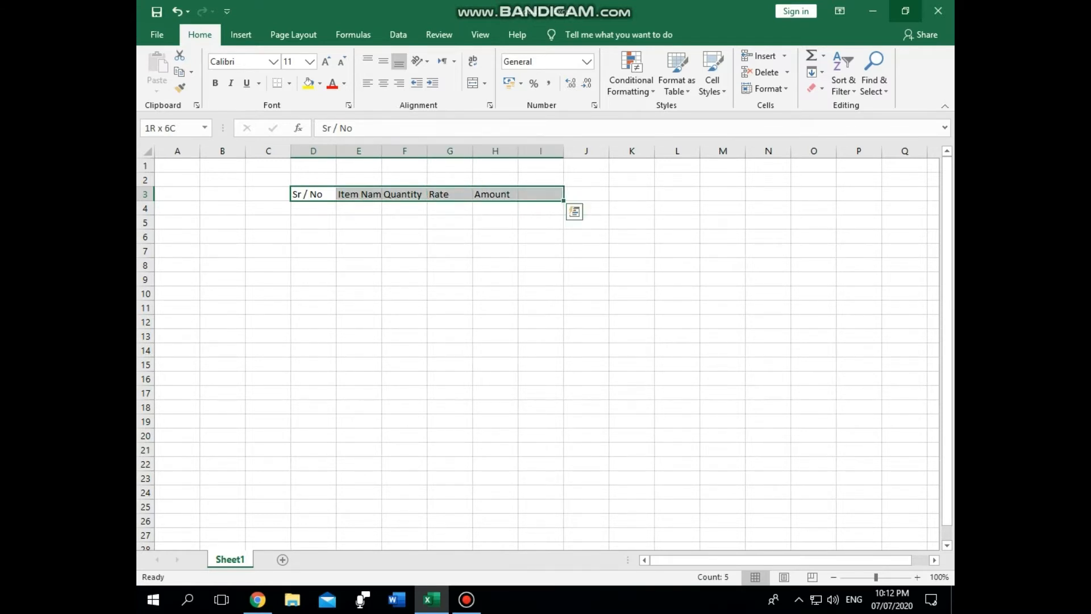
pyautogui.hotkey('shift', 'Right')
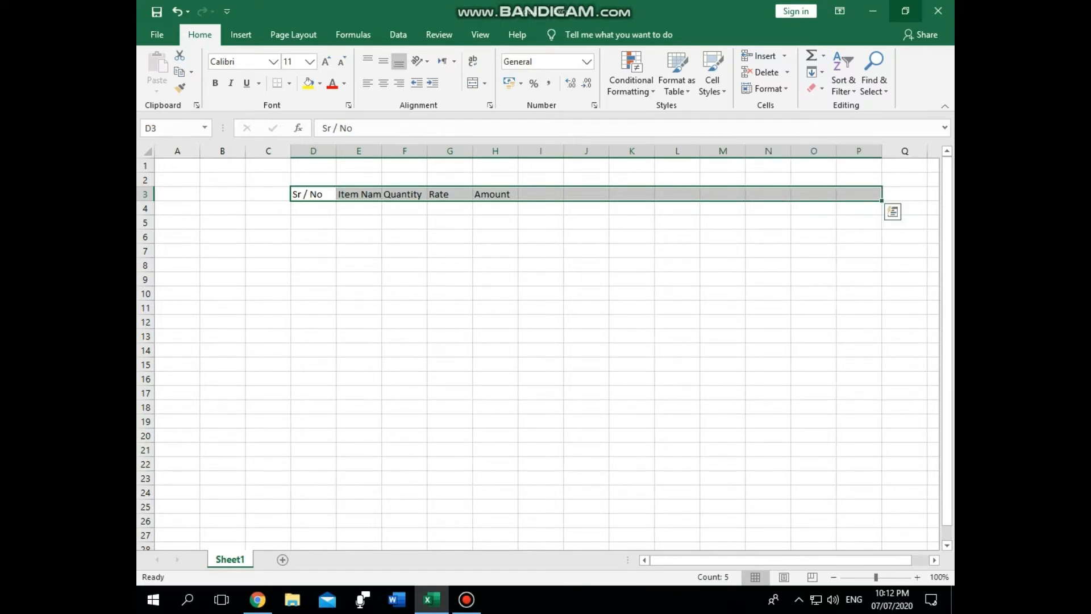
pyautogui.press('Left')
pyautogui.press('Right')
pyautogui.press('Right')
pyautogui.press('Left')
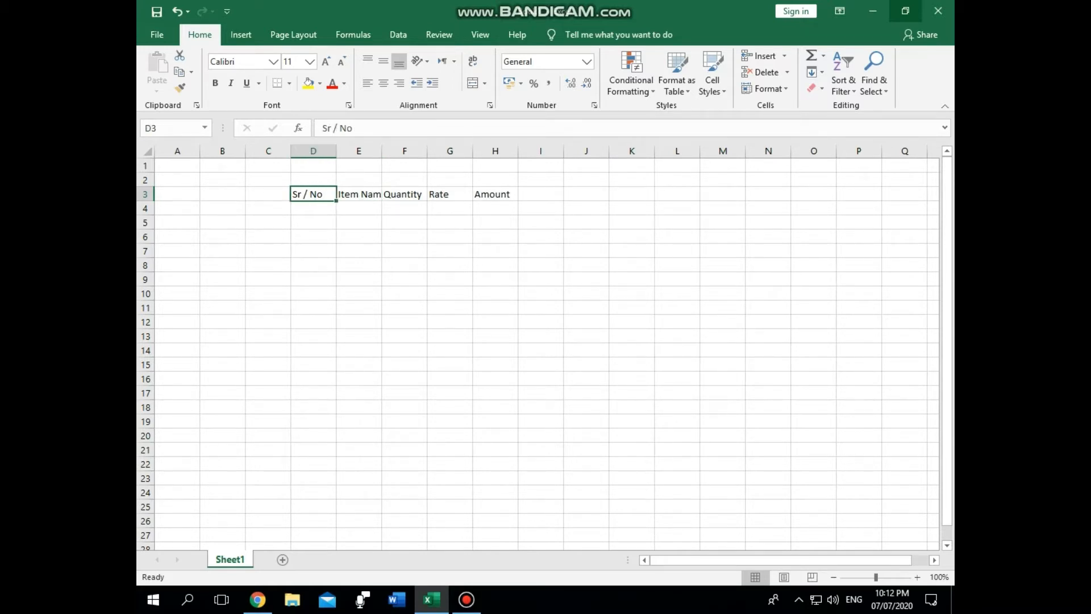
# - Turn on text wrapping for the header row cells D3 through Q3
pyautogui.hotkey('shift', 'Right')
pyautogui.hotkey('shift', 'Right')
pyautogui.hotkey('shift', 'Right')
pyautogui.hotkey('shift', 'Right')
pyautogui.hotkey('shift', 'Right')
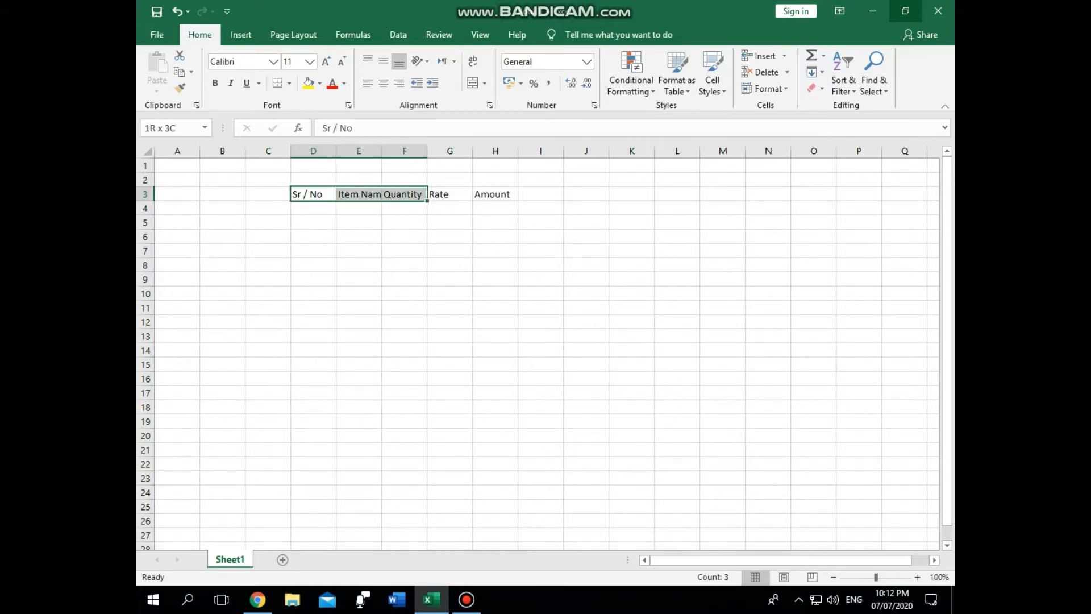
pyautogui.hotkey('shift', 'Right')
pyautogui.hotkey('shift', 'Right')
pyautogui.hotkey('shift', 'Right')
pyautogui.hotkey('shift', 'Right')
pyautogui.hotkey('shift', 'Right')
pyautogui.hotkey('shift', 'Right')
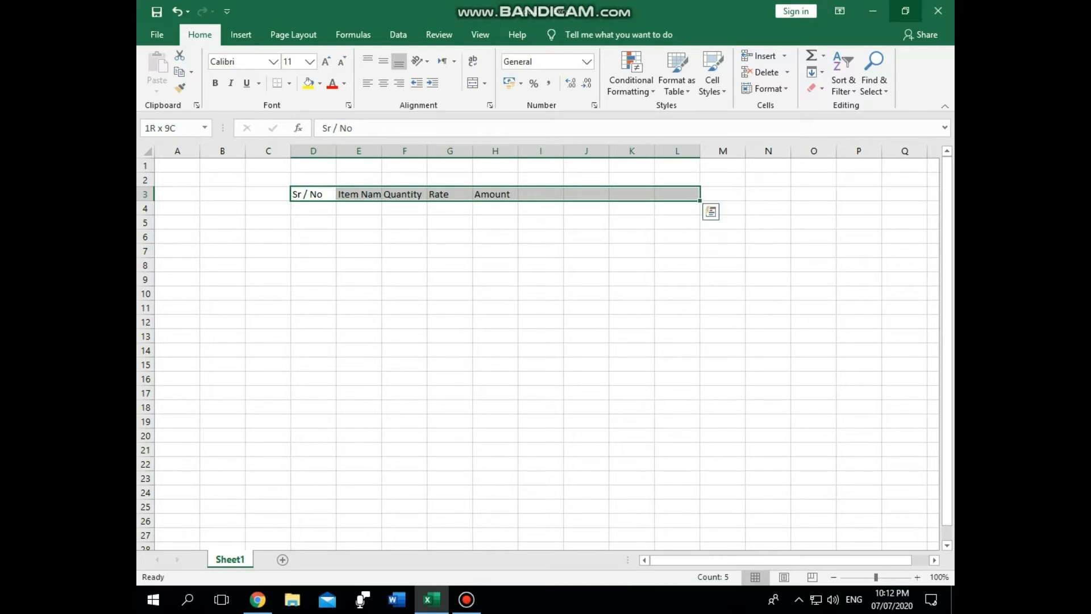
pyautogui.hotkey('shift', 'Right')
pyautogui.hotkey('shift', 'Right')
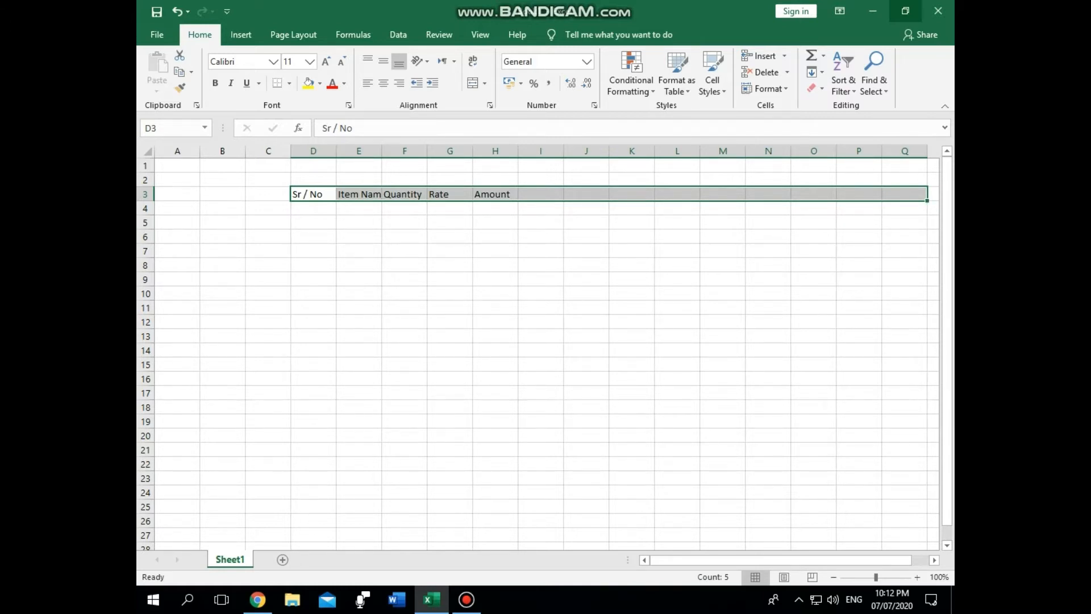
pyautogui.rightClick(423, 195)
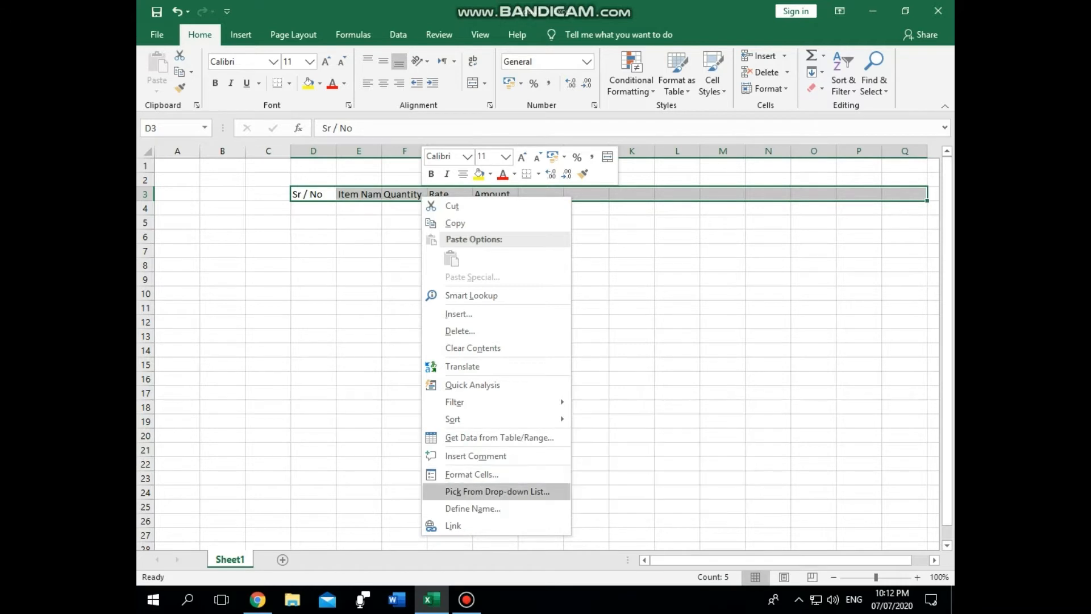
pyautogui.click(472, 475)
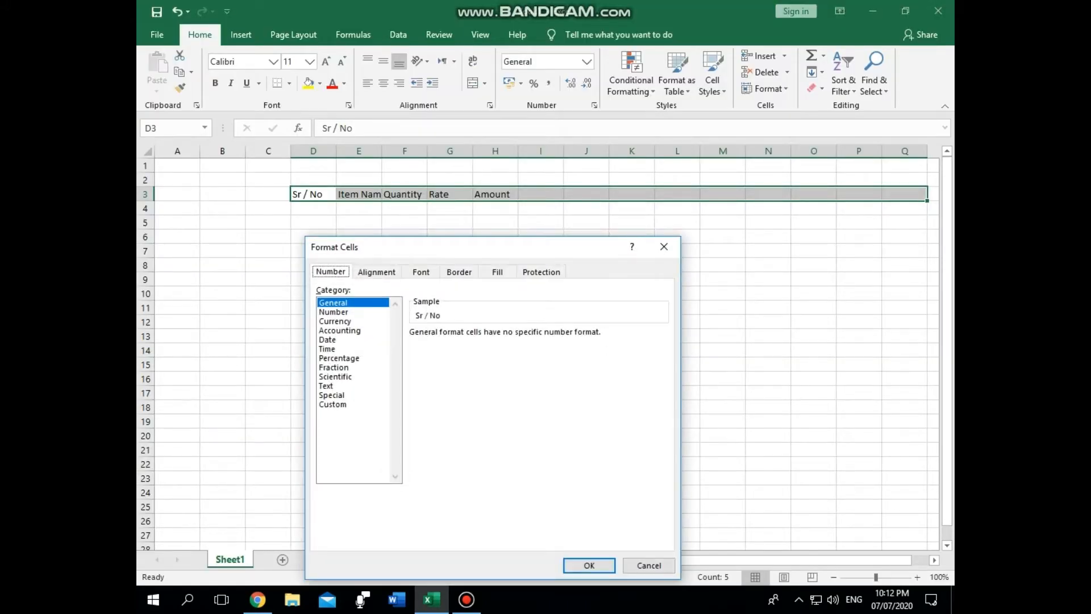
pyautogui.click(376, 271)
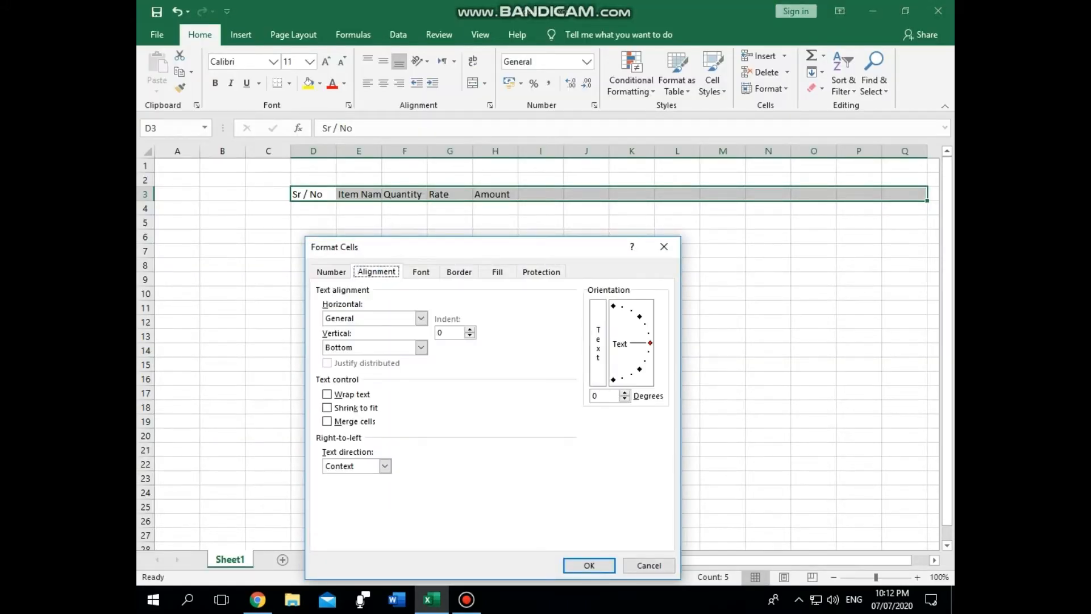
pyautogui.click(327, 394)
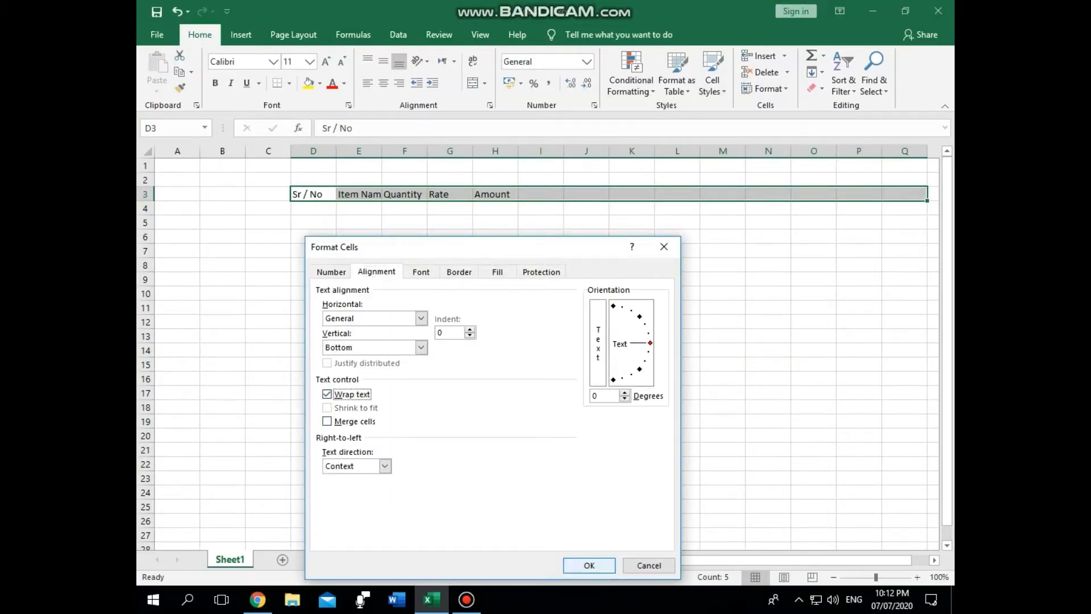
pyautogui.press('Return')
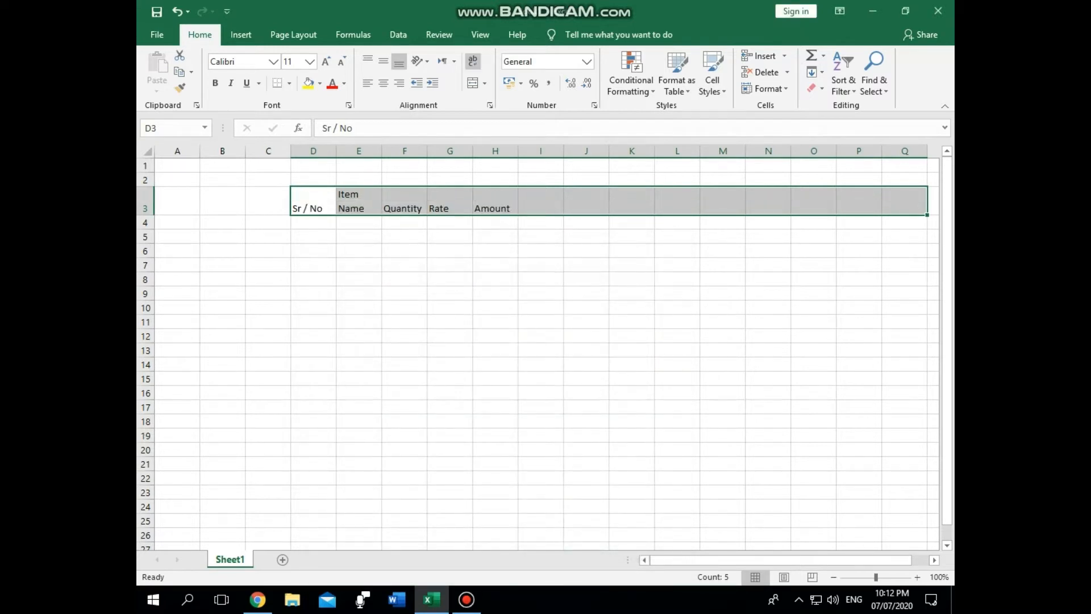
# - Widen column E until the Item Name header fits on one line
pyautogui.click(358, 201)
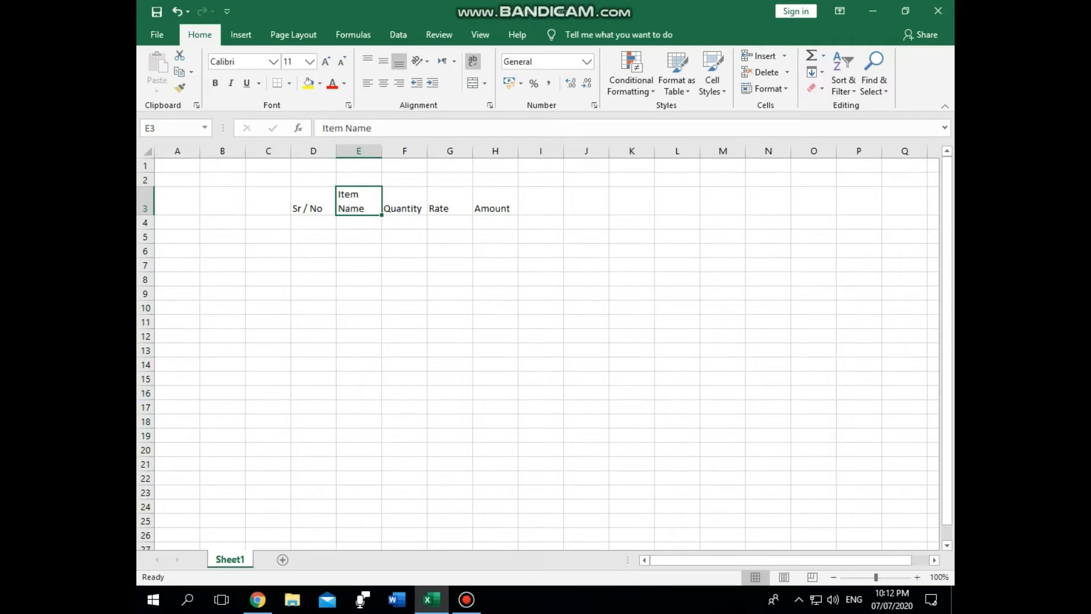
pyautogui.moveTo(382, 151); pyautogui.dragTo(421, 150)
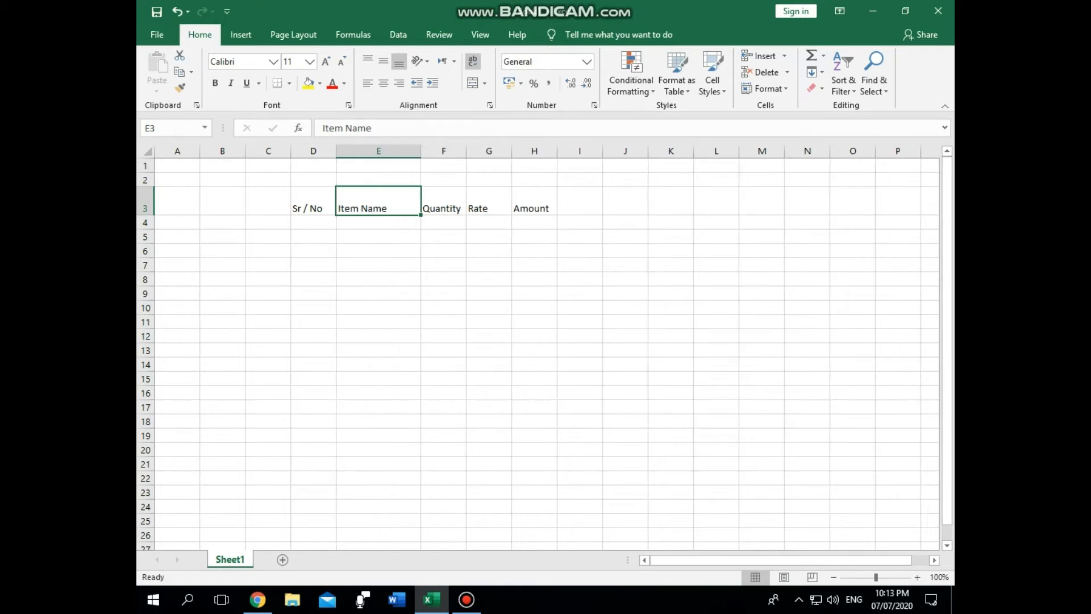
# - Enter the serial numbers 1 in D4 and 2 in D5
pyautogui.click(313, 201)
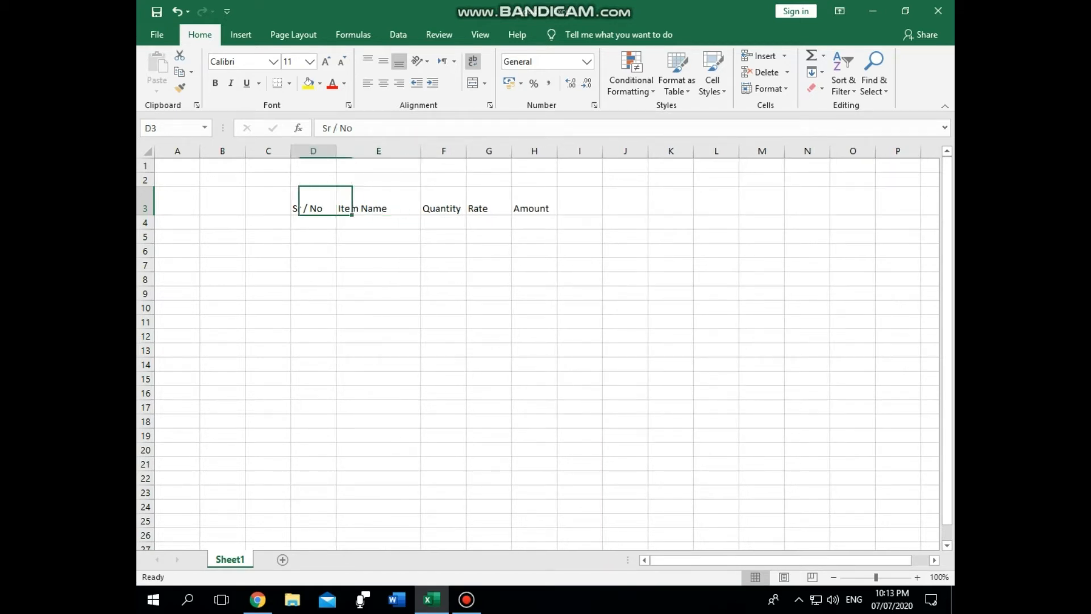
pyautogui.press('Tab')
pyautogui.press('Return')
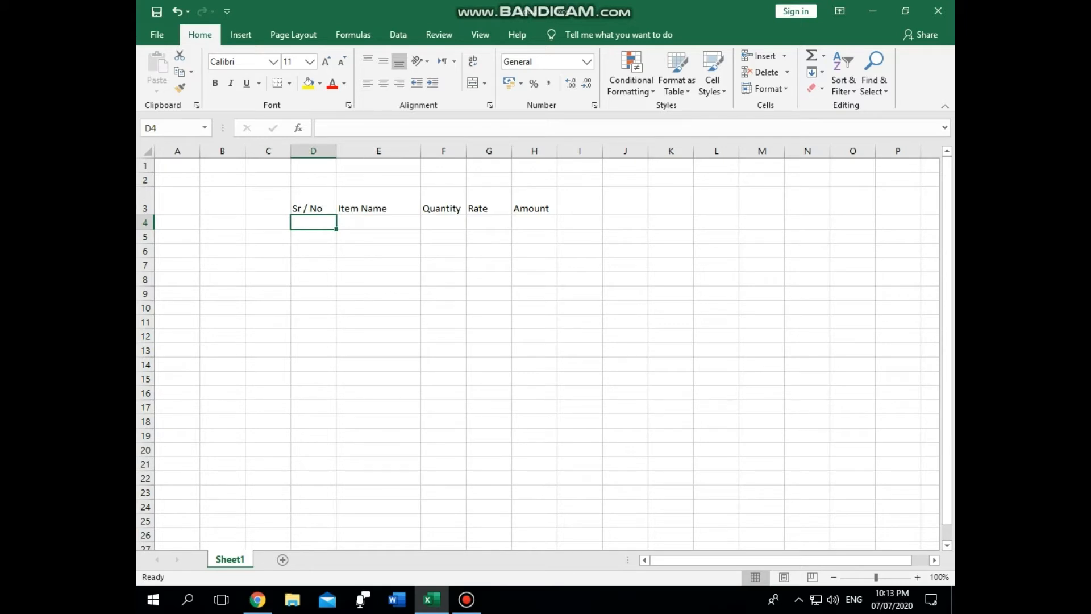
pyautogui.write('1')
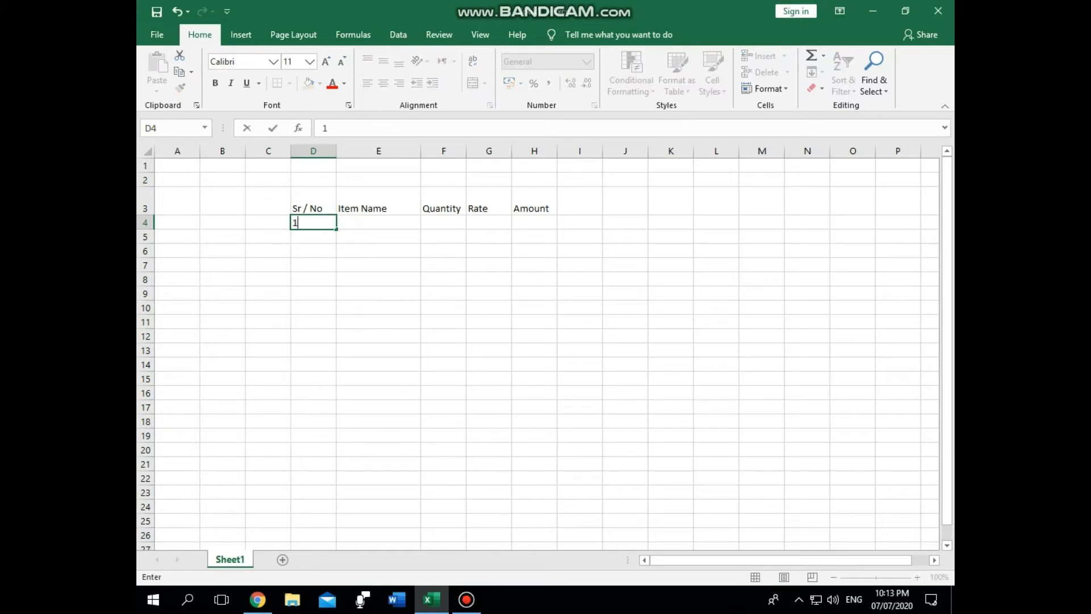
pyautogui.press('Return')
pyautogui.write('2')
pyautogui.press('Return')
# - Extend the number series from D4:D5 down to cell D24, filling serial numbers up to 21
pyautogui.press('Up')
pyautogui.press('Up')
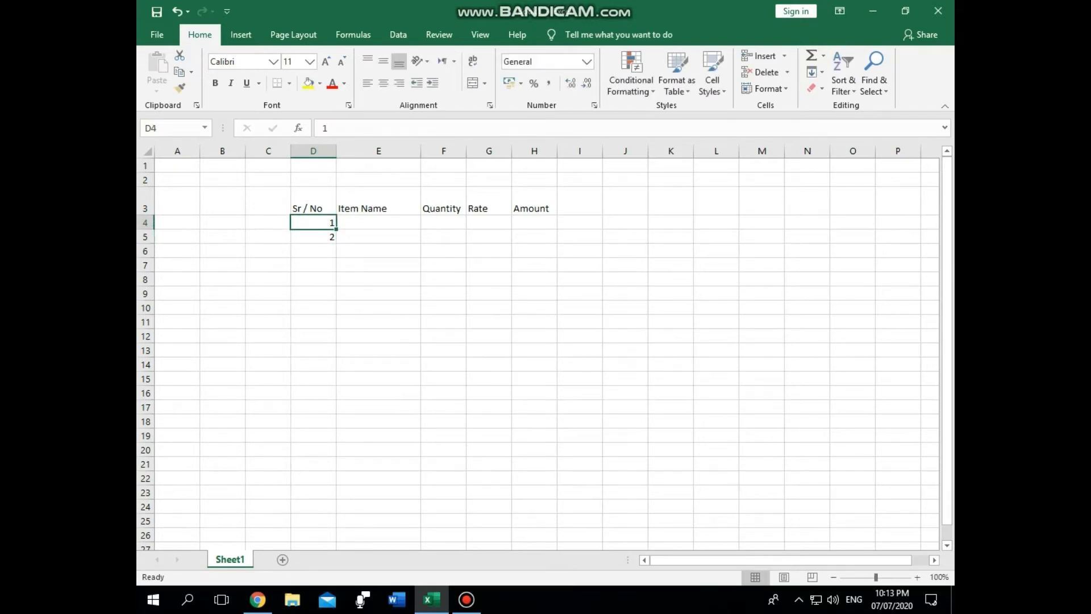
pyautogui.press('Down')
pyautogui.press('Up')
pyautogui.press('Down')
pyautogui.press('Up')
pyautogui.press('Down')
pyautogui.press('Up')
pyautogui.press('Down')
pyautogui.press('Up')
pyautogui.press('Down')
pyautogui.press('Up')
pyautogui.hotkey('shift', 'Down')
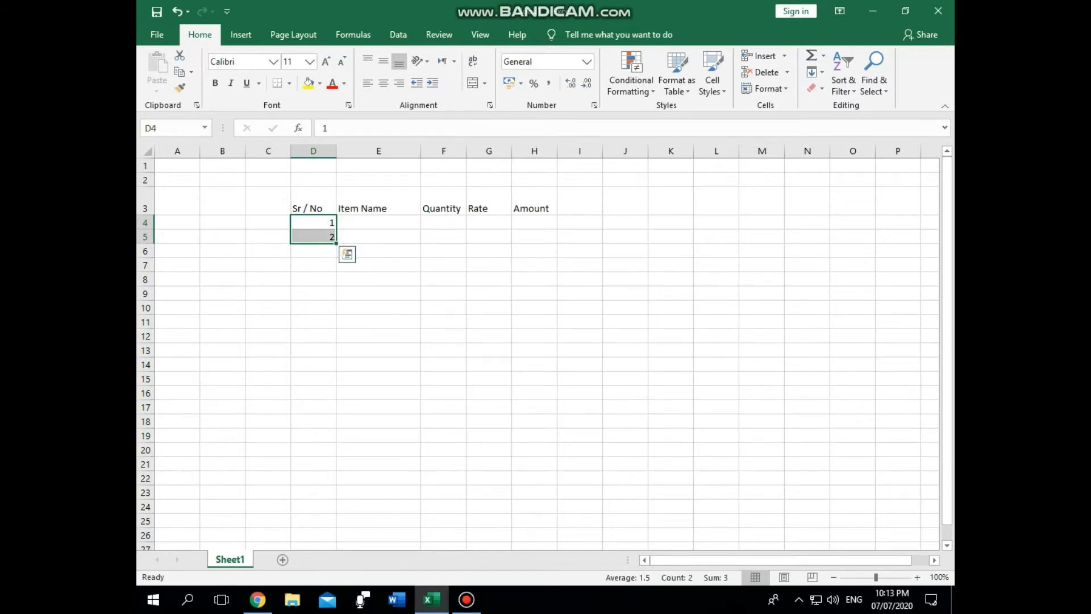
pyautogui.moveTo(337, 244); pyautogui.dragTo(336, 513)
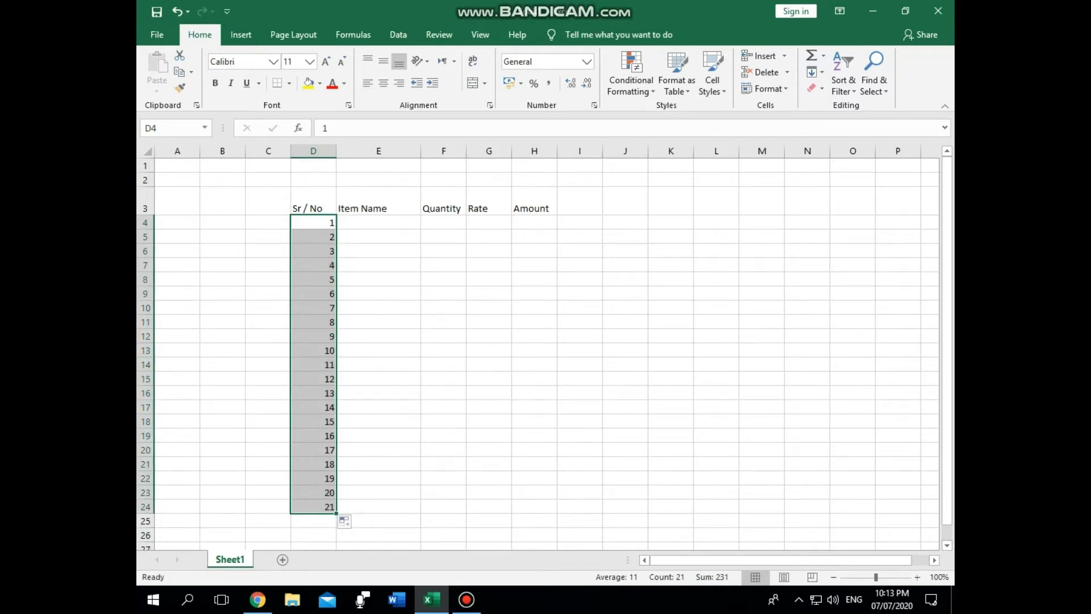
# - Centre the serial numbers in D4:D24 both vertically and horizontally
pyautogui.click(383, 61)
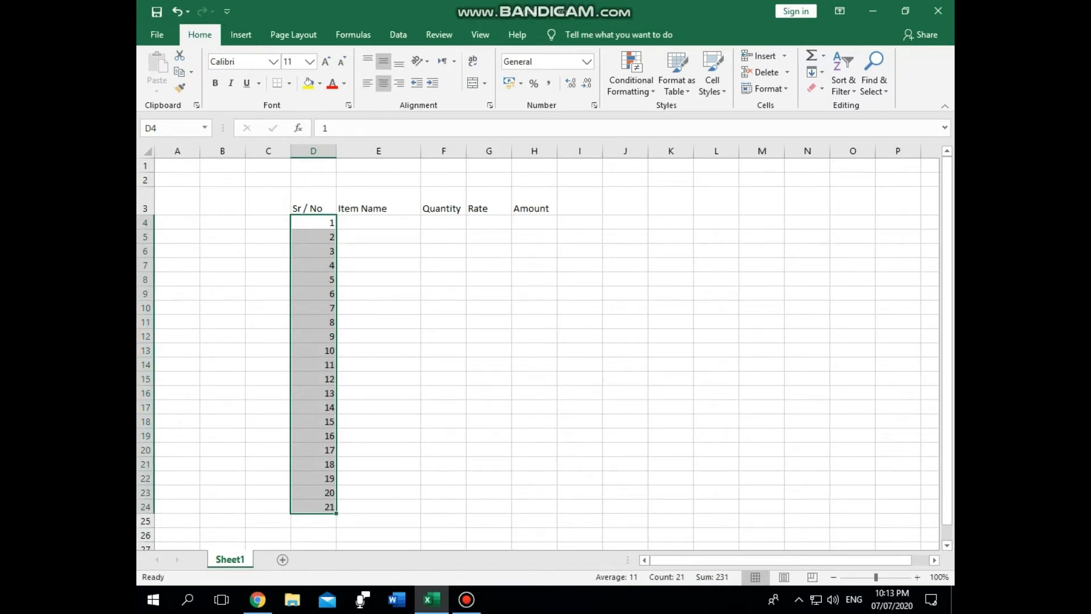
pyautogui.click(383, 83)
# - Enter "Books" as the item name in E4, correcting any misspelling
pyautogui.click(379, 223)
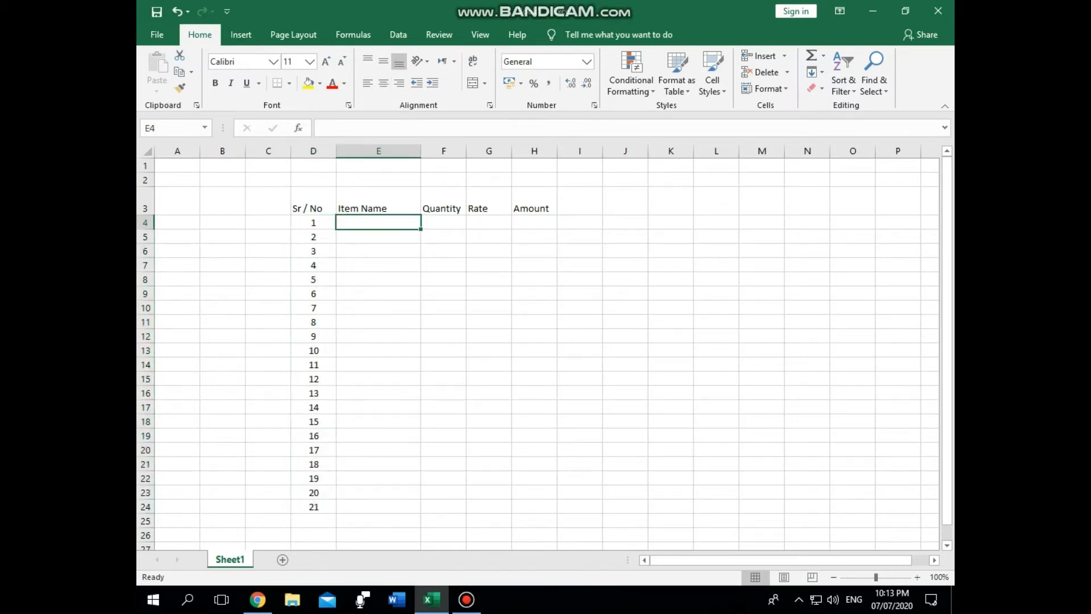
pyautogui.write('B')
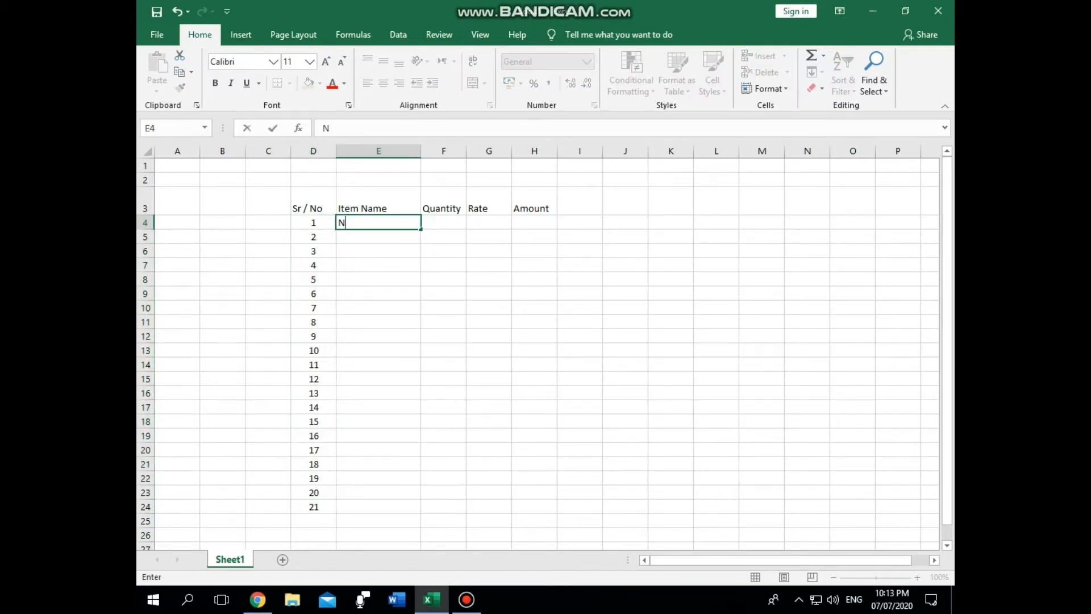
pyautogui.write('ookd')
pyautogui.press('Return')
pyautogui.press('Up')
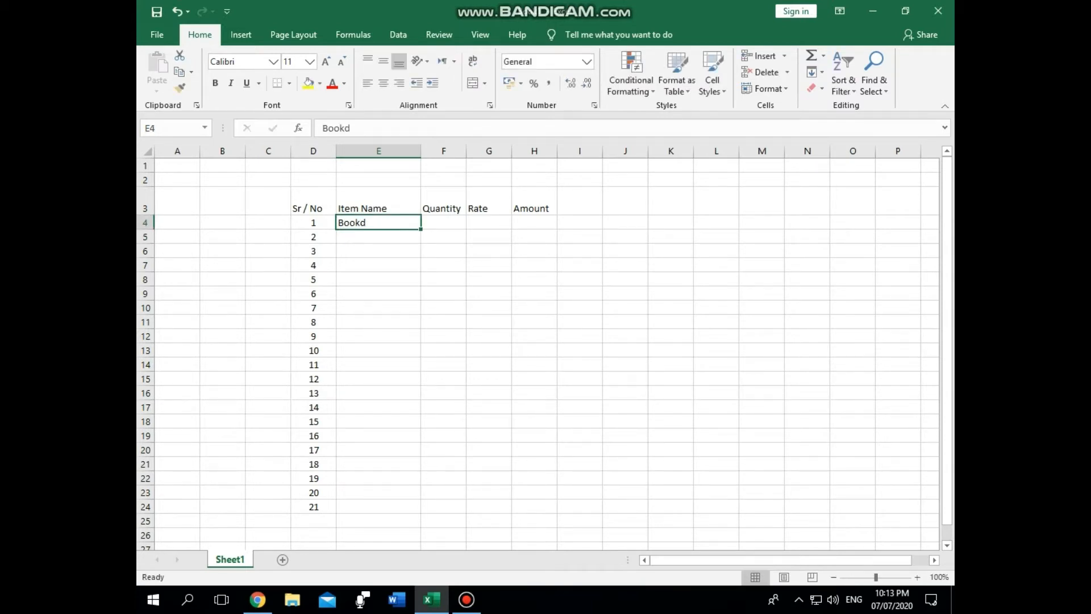
pyautogui.press('F2')
pyautogui.press('BackSpace')
pyautogui.write('s')
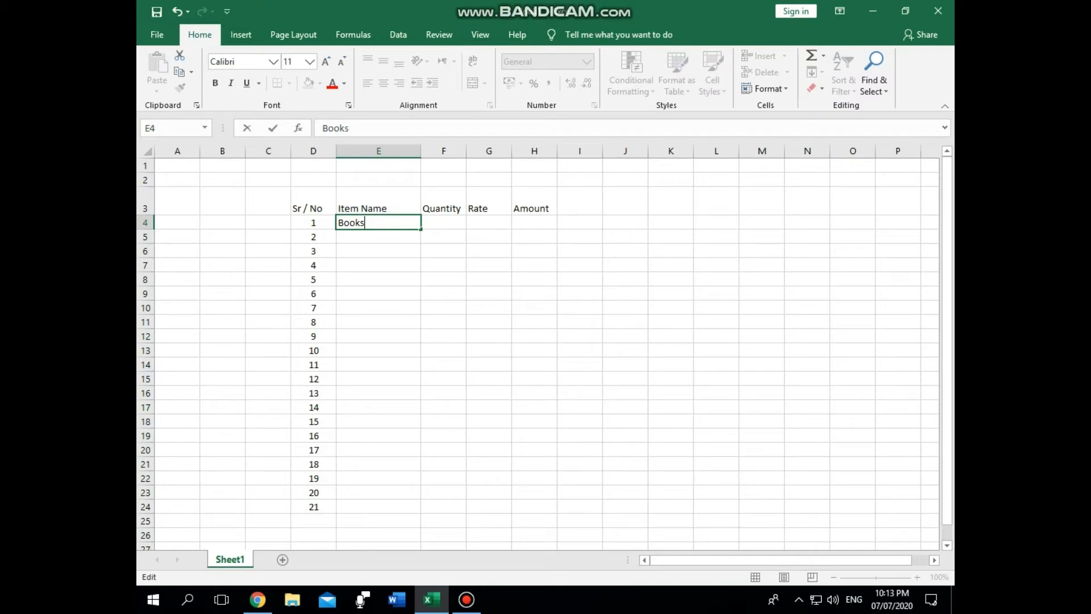
pyautogui.press('Return')
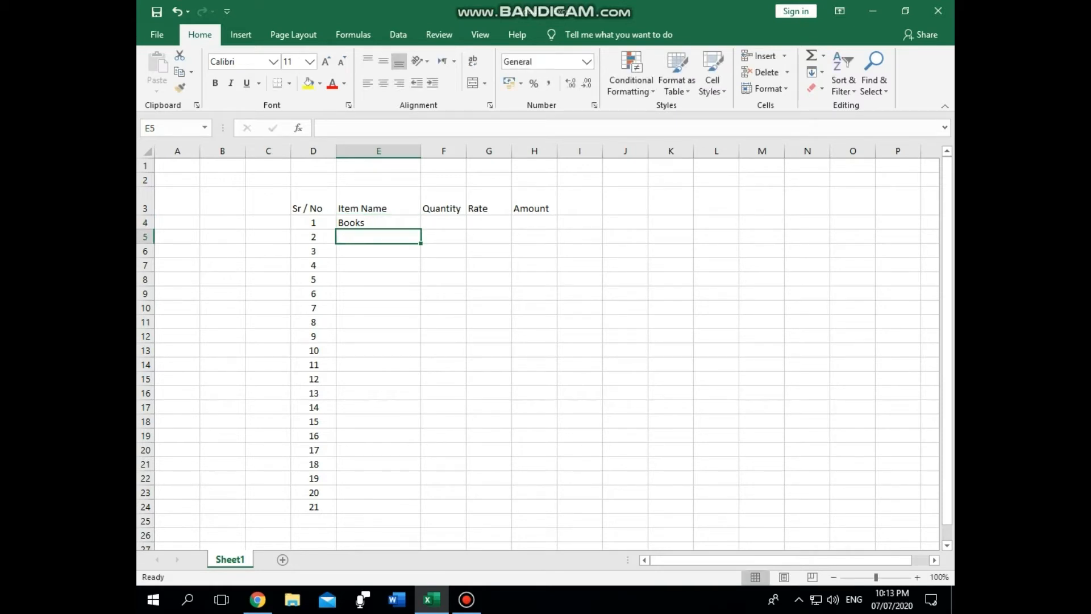
# - Enter "Copies" as the item name in E5, correcting any mistyped characters
pyautogui.write('Cop[ies')
pyautogui.press('BackSpace')
pyautogui.press('BackSpace')
pyautogui.press('BackSpace')
pyautogui.press('BackSpace')
pyautogui.write('ies')
pyautogui.press('Return')
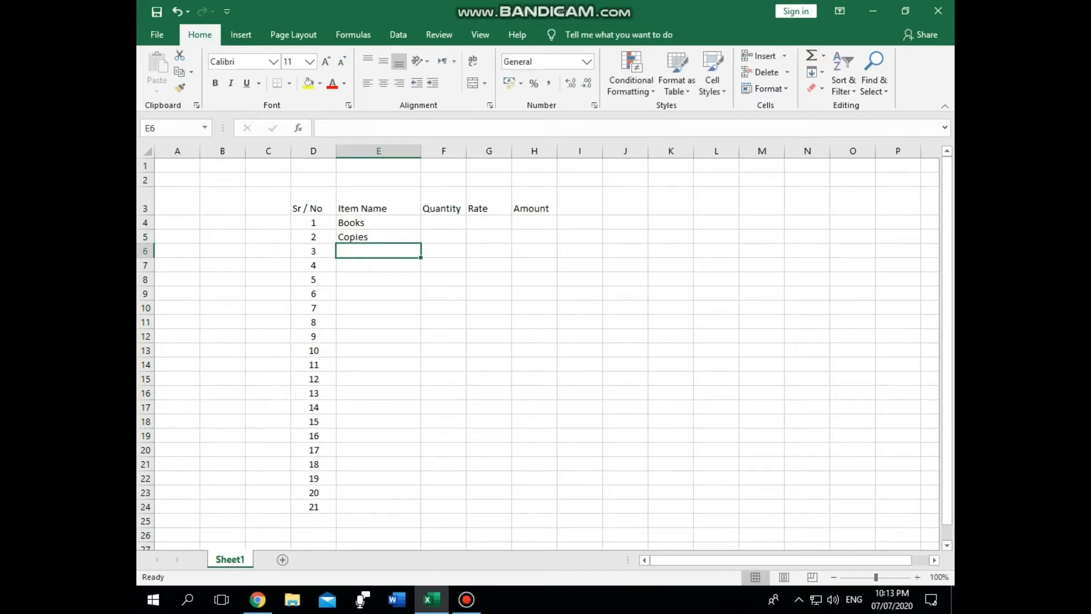
# - Enter the item names "Pencils" in E6 and "Rubber" in E7
pyautogui.write('Pencis')
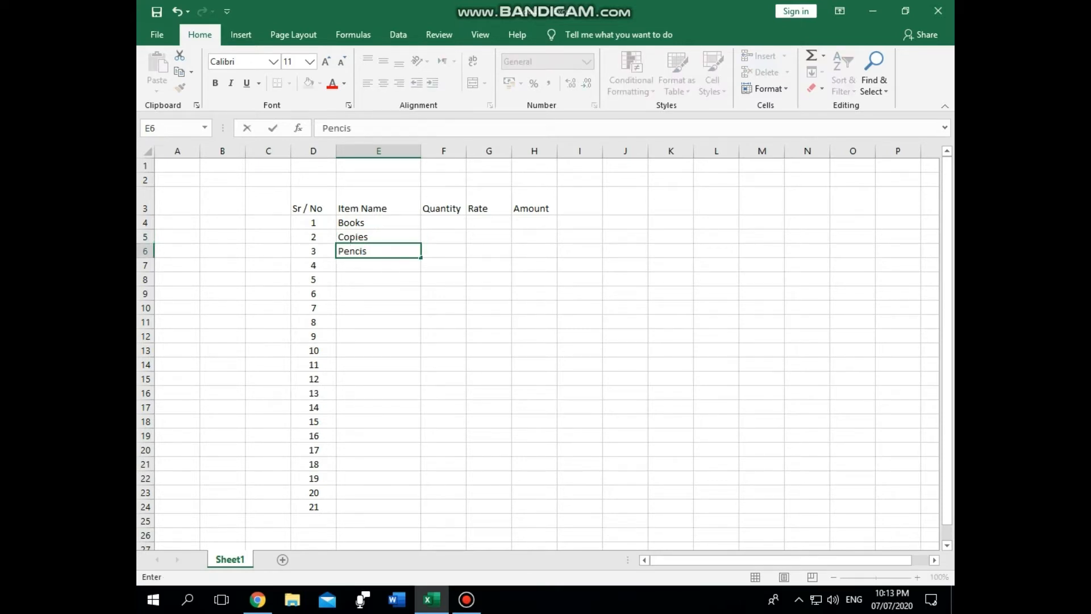
pyautogui.press('BackSpace')
pyautogui.write('ls')
pyautogui.press('Return')
pyautogui.write('Rubber')
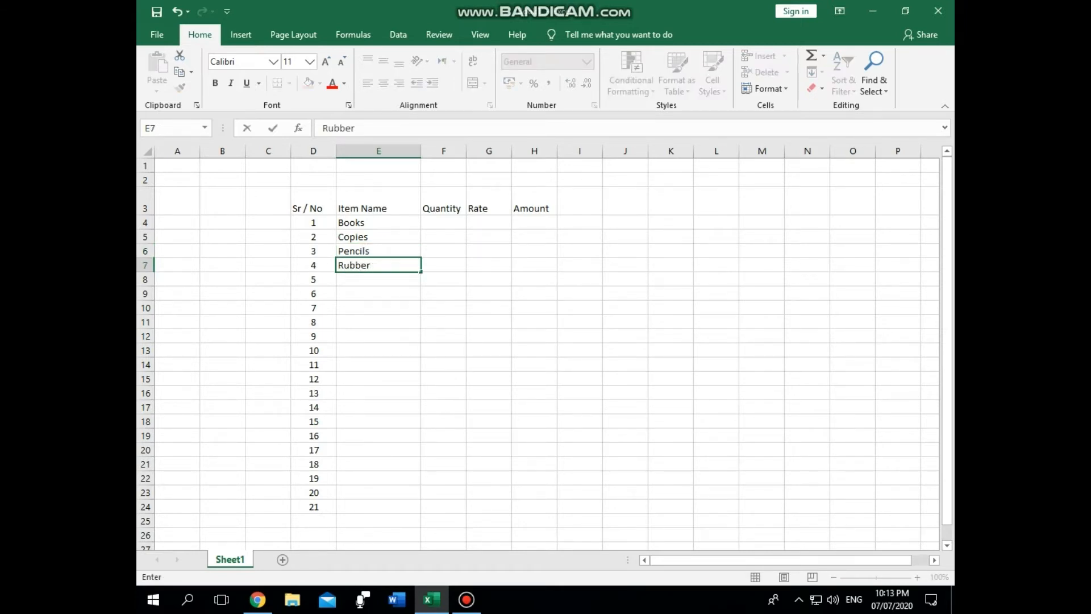
pyautogui.press('Return')
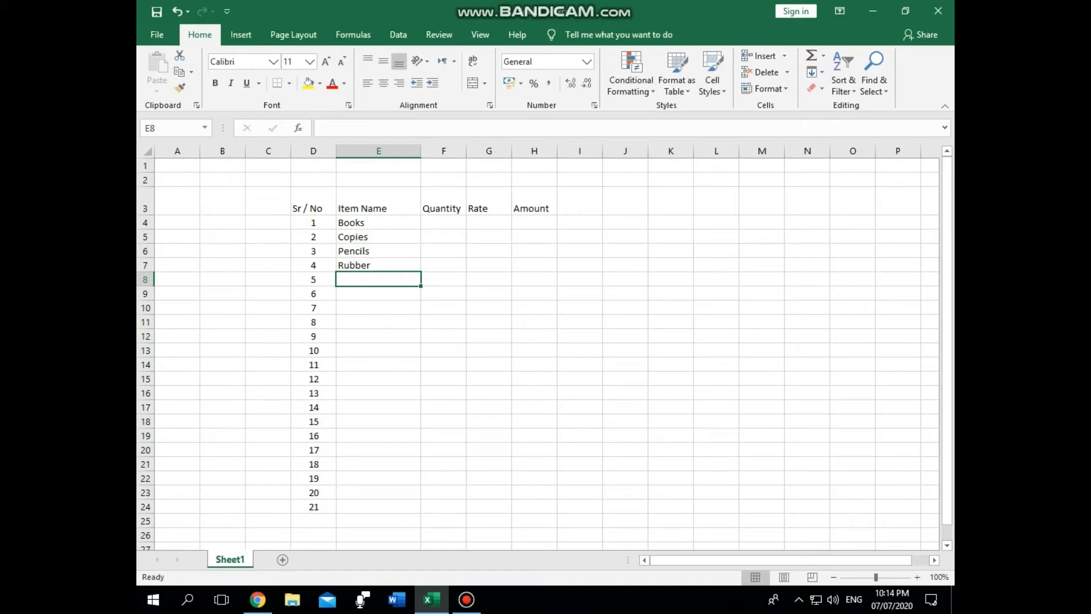
# - Repeat the four item names in E4:E7 down the Item Name column to cell E24 with a fill
pyautogui.press('Up')
pyautogui.press('Up')
pyautogui.press('Up')
pyautogui.press('Up')
pyautogui.press('Down')
pyautogui.press('Up')
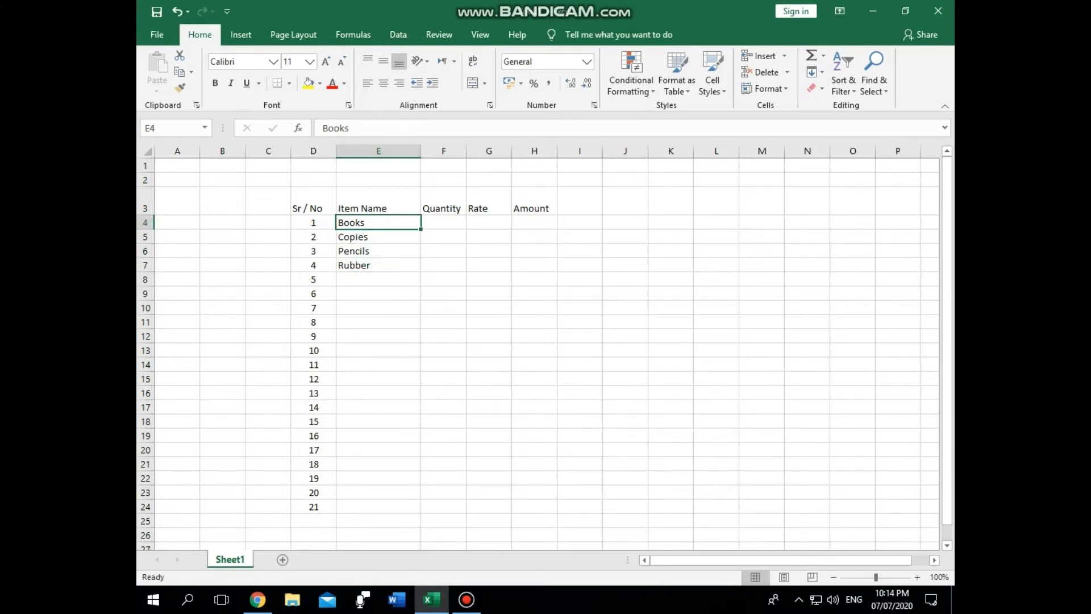
pyautogui.hotkey('shift', 'Down')
pyautogui.hotkey('shift', 'Down')
pyautogui.hotkey('shift', 'Down')
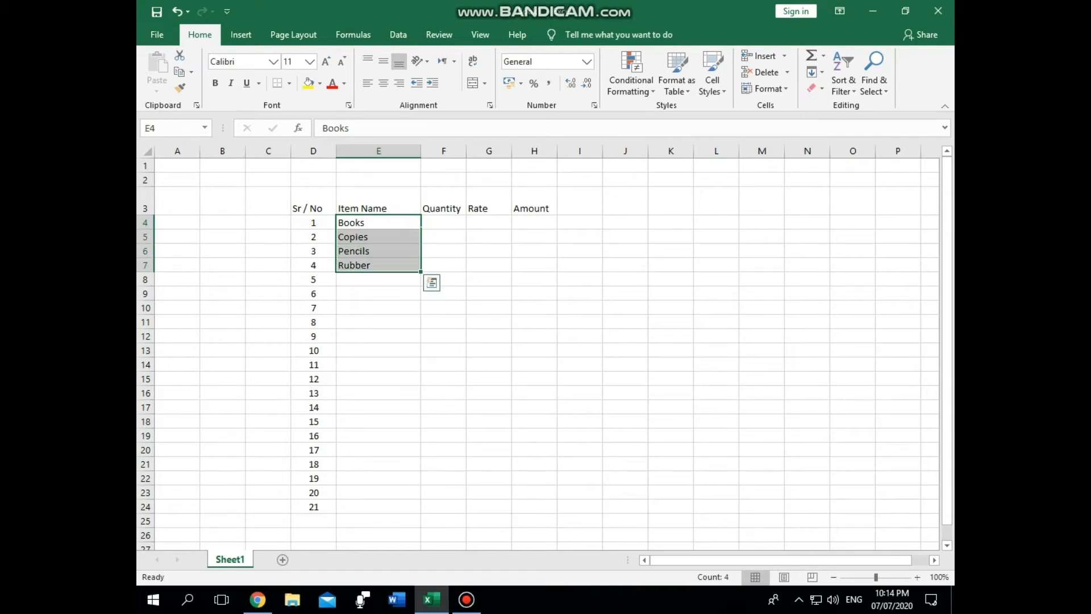
pyautogui.moveTo(421, 272); pyautogui.dragTo(421, 509)
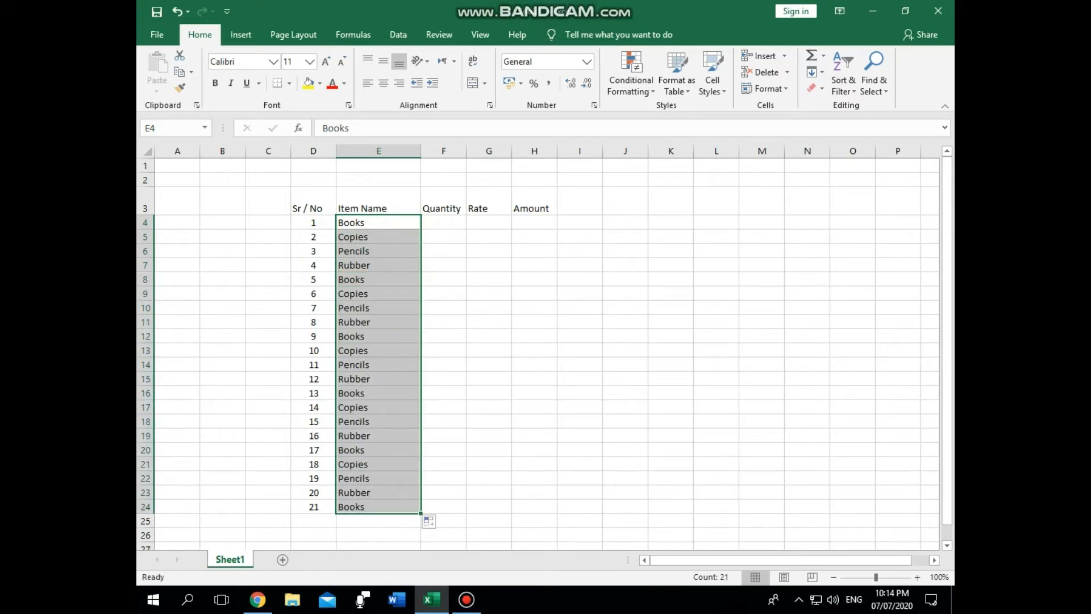
# - Enter the quantities 3, 4, 56, 76, 54, 34 and 54 in cells F4 to F10
pyautogui.click(444, 223)
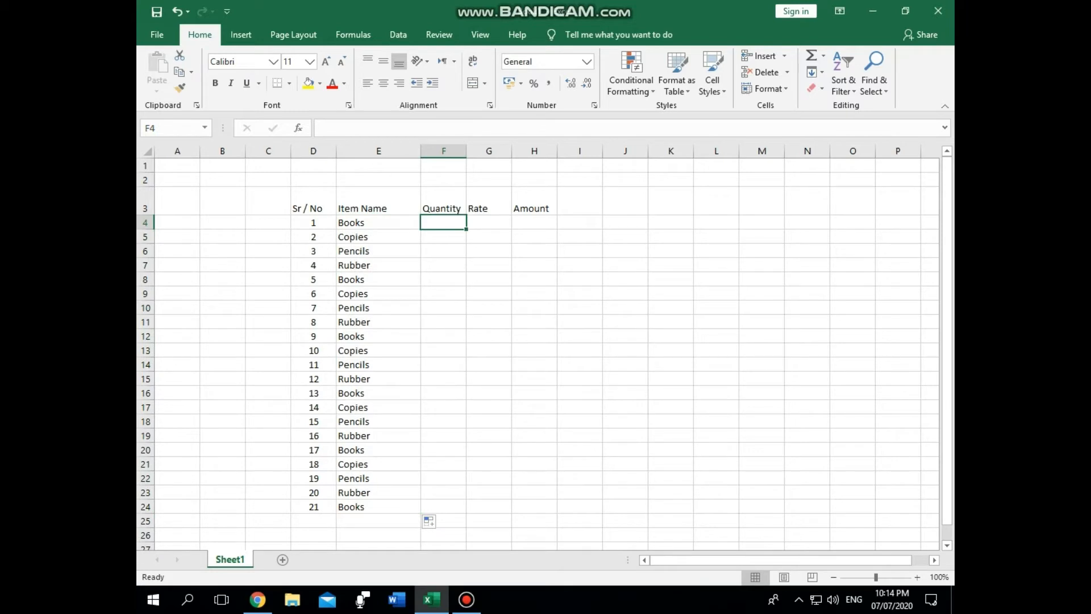
pyautogui.write('3')
pyautogui.press('Return')
pyautogui.write('4')
pyautogui.press('Return')
pyautogui.write('56')
pyautogui.press('Return')
pyautogui.write('76')
pyautogui.press('Return')
pyautogui.write('54')
pyautogui.press('Return')
pyautogui.write('34')
pyautogui.press('Return')
pyautogui.press('Return')
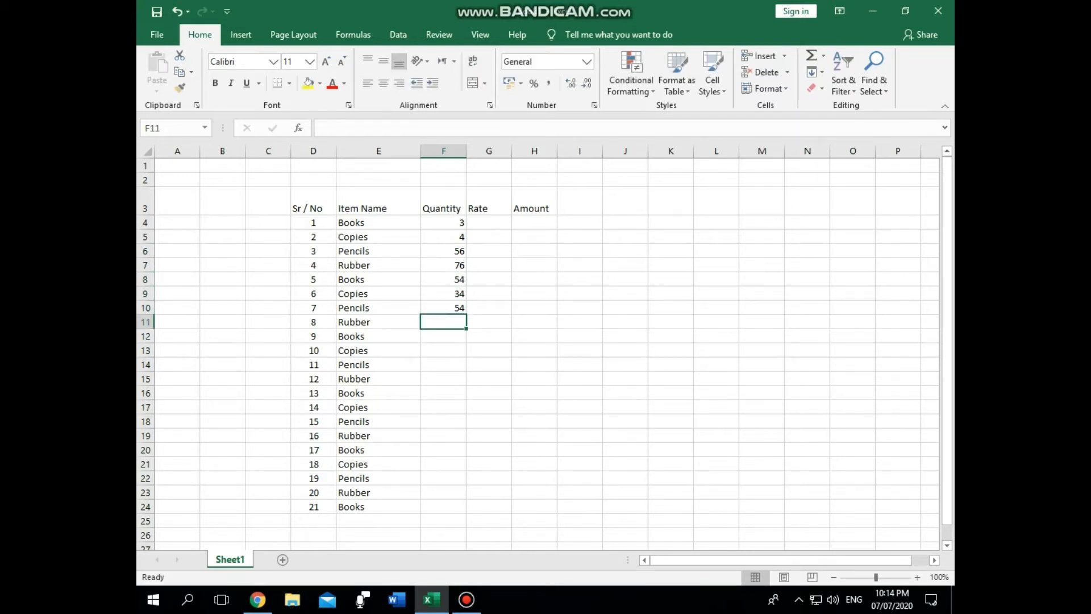
# - Extend the quantities in F4:F10 as a filled series down to cell F24
pyautogui.press('Up')
pyautogui.press('Up')
pyautogui.press('Up')
pyautogui.press('Up')
pyautogui.press('Up')
pyautogui.press('Up')
pyautogui.press('Up')
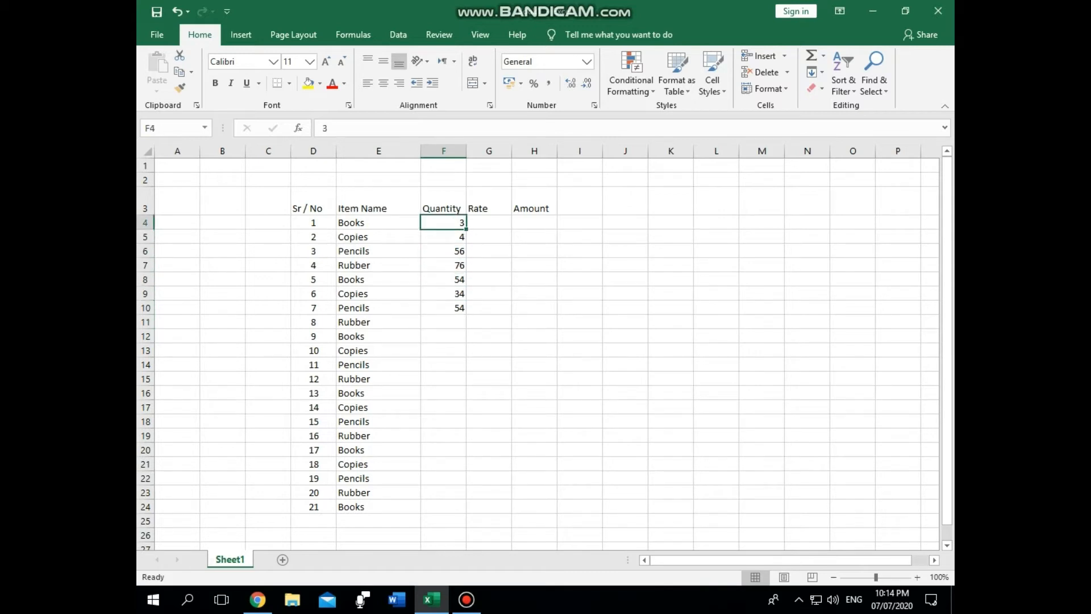
pyautogui.hotkey('shift', 'Down')
pyautogui.hotkey('shift', 'Down')
pyautogui.hotkey('shift', 'Down')
pyautogui.hotkey('shift', 'Down')
pyautogui.hotkey('shift', 'Down')
pyautogui.hotkey('shift', 'Down')
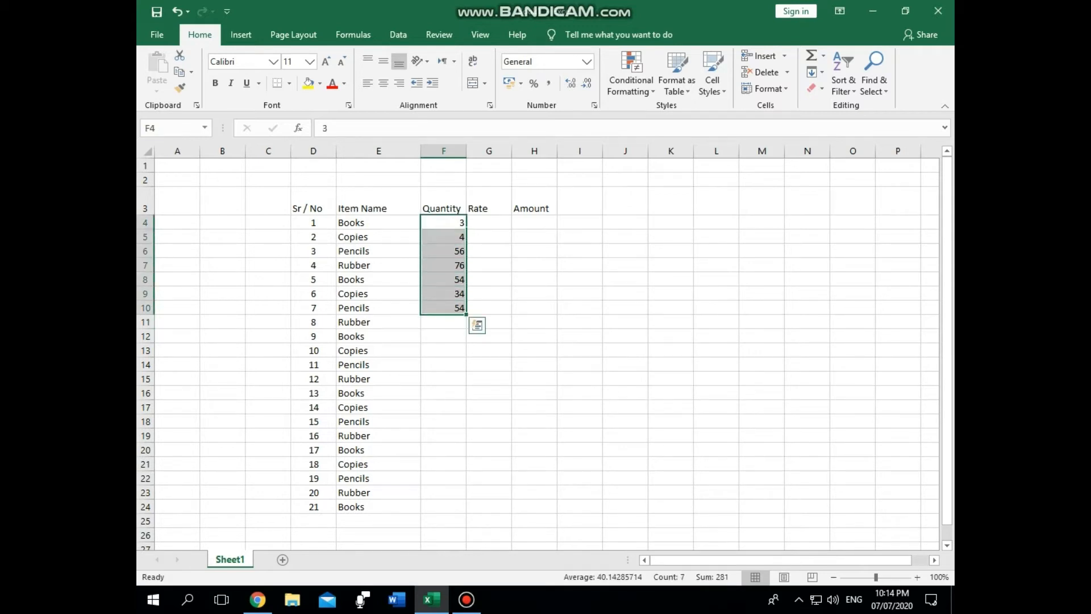
pyautogui.moveTo(466, 314); pyautogui.dragTo(466, 512)
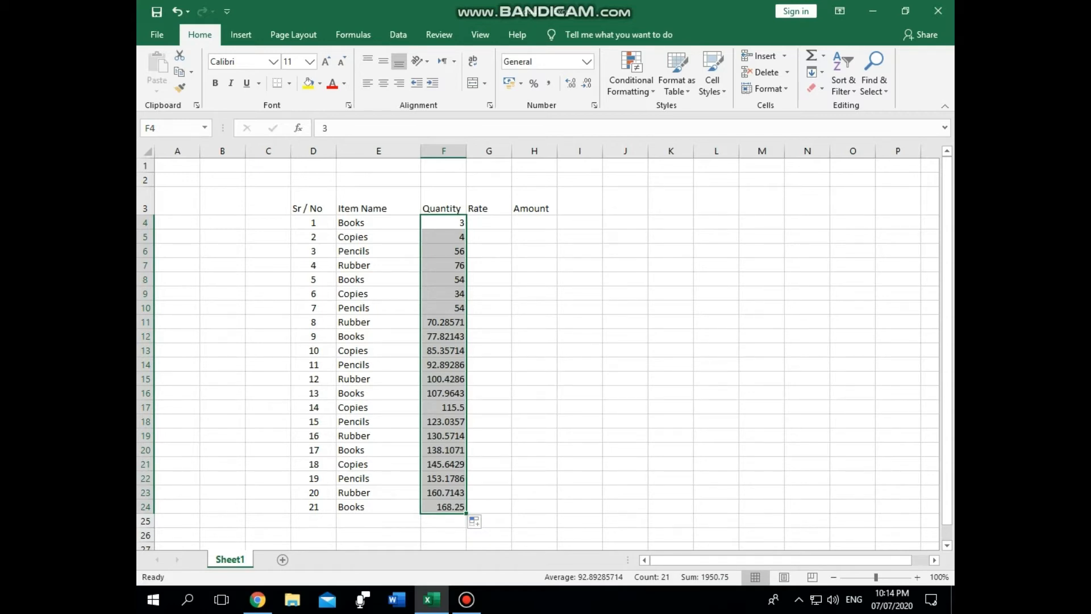
# - Format the quantities in F4:F24 as Number with 0 decimal places
pyautogui.rightClick(450, 331)
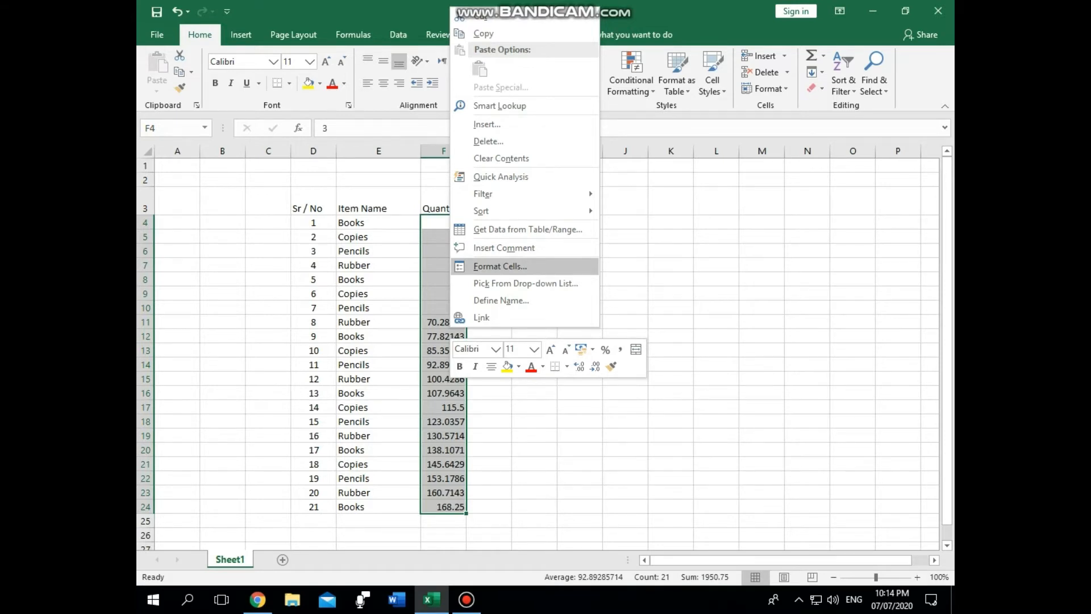
pyautogui.press('Return')
pyautogui.click(350, 120)
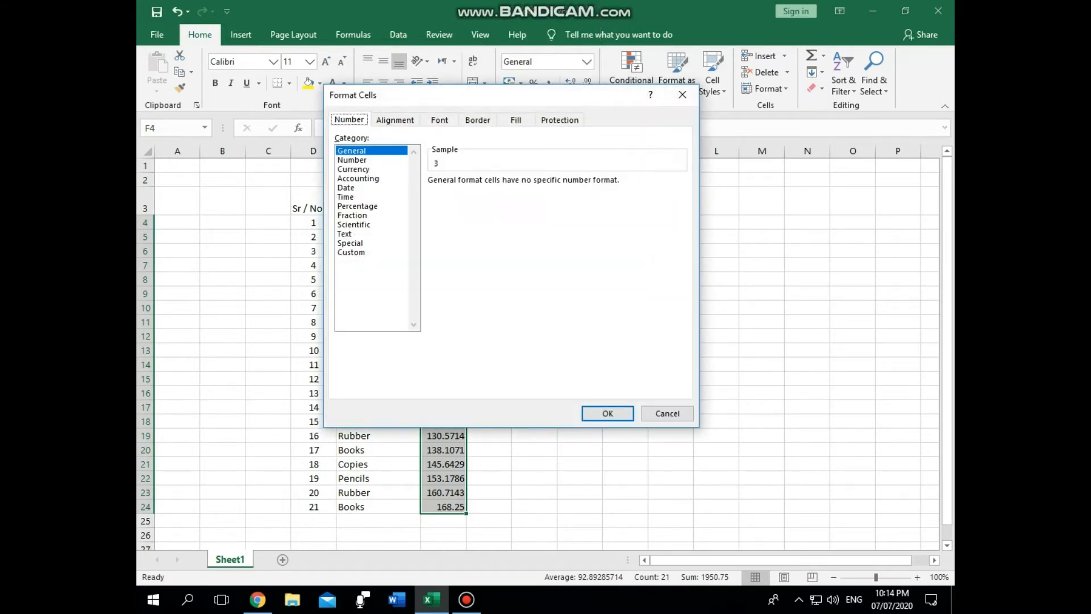
pyautogui.click(353, 161)
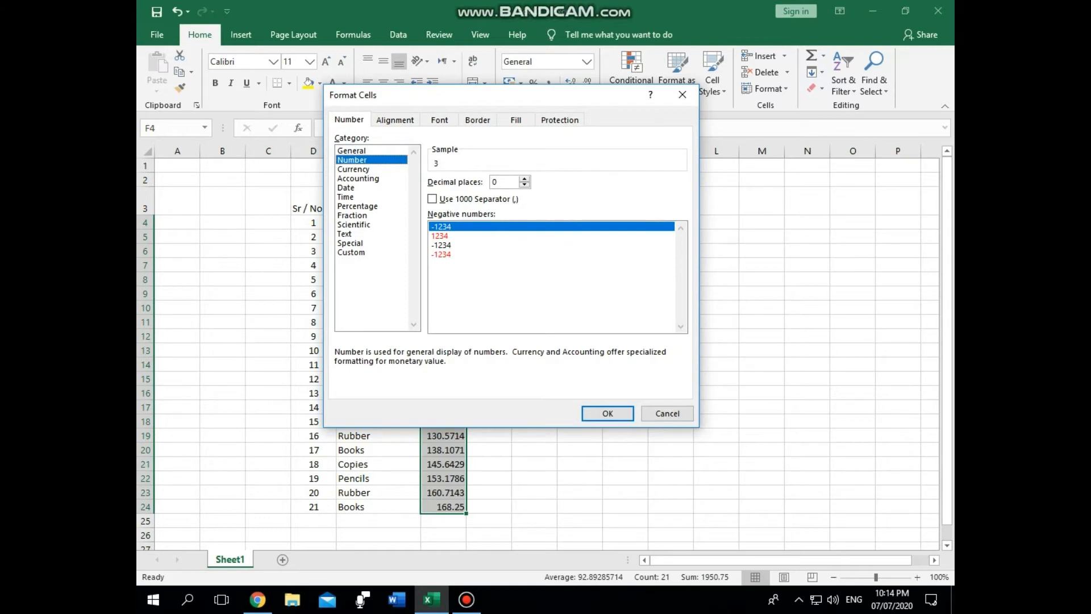
pyautogui.press('Tab')
pyautogui.click(608, 414)
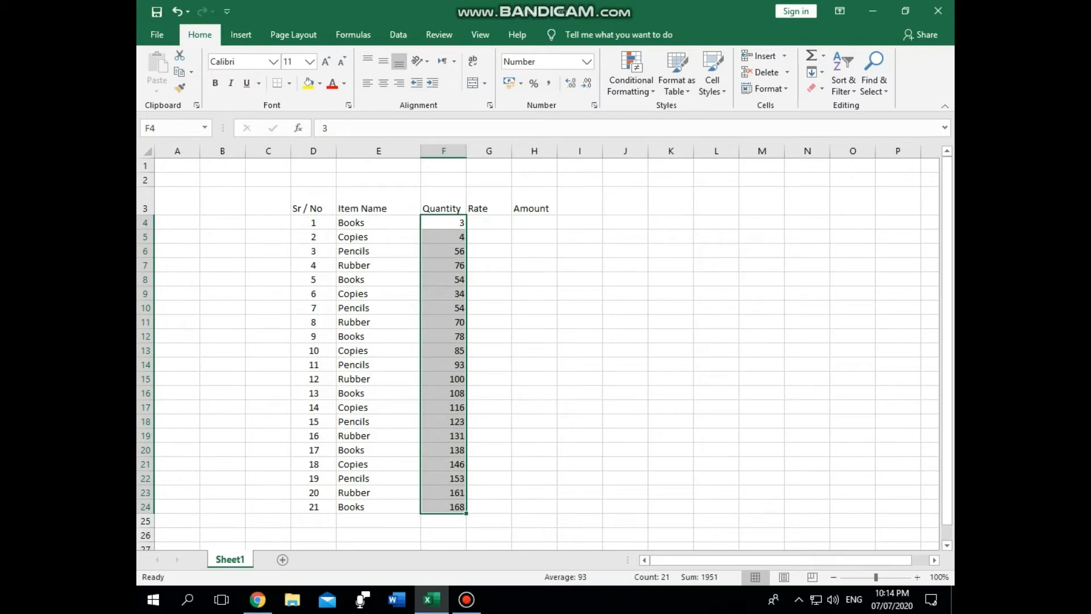
# - Centre the quantities in F4:F24 horizontally
pyautogui.click(489, 223)
pyautogui.moveTo(444, 223); pyautogui.dragTo(444, 507)
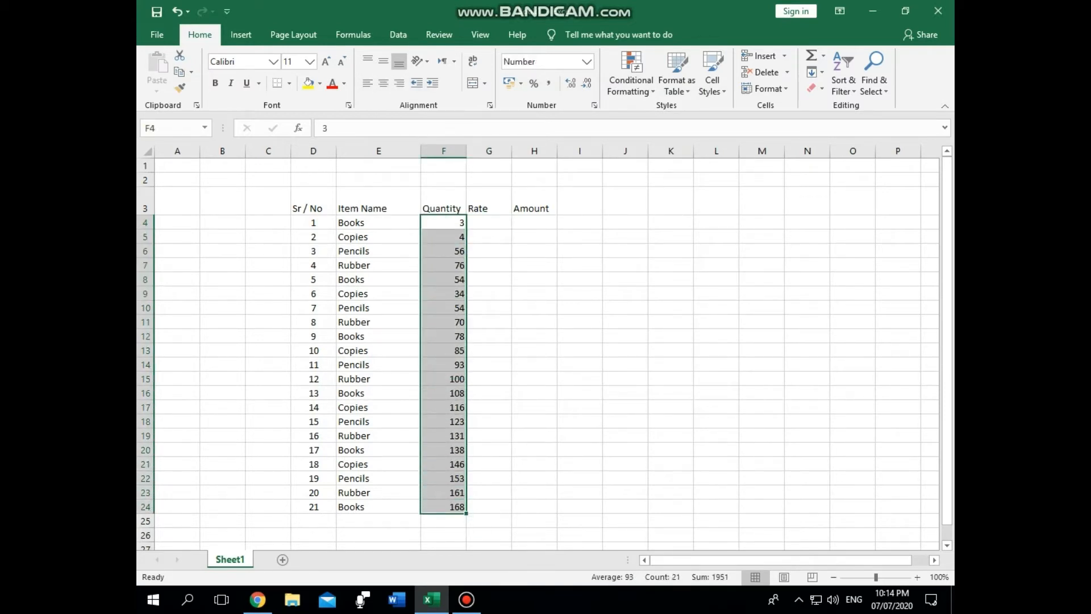
pyautogui.click(384, 83)
# - Enter the rates 100, 200, 100, 20, 10, 30 and 10 in cells G4 to G10
pyautogui.click(489, 223)
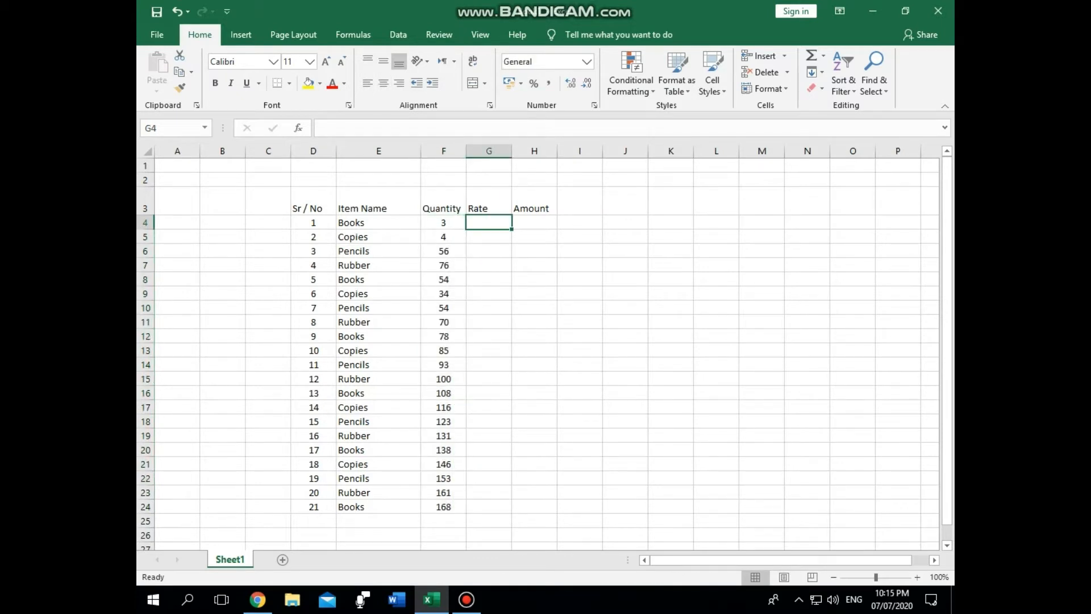
pyautogui.write('100')
pyautogui.press('Return')
pyautogui.write('200')
pyautogui.press('Return')
pyautogui.write('100')
pyautogui.press('Down')
pyautogui.press('Left')
pyautogui.press('Right')
pyautogui.write('20')
pyautogui.press('Return')
pyautogui.write('10')
pyautogui.press('Return')
pyautogui.write('30')
pyautogui.press('Return')
pyautogui.write('10')
pyautogui.press('Return')
# - Enter the rates 20, 50, 60, 40, 80, 20 and 10 in cells G11 to G17
pyautogui.write('20')
pyautogui.press('Return')
pyautogui.write('50')
pyautogui.press('Return')
pyautogui.write('60')
pyautogui.press('Return')
pyautogui.write('40')
pyautogui.press('Return')
pyautogui.write('80')
pyautogui.press('Return')
pyautogui.write('20')
pyautogui.press('Return')
pyautogui.write('10')
pyautogui.press('Return')
# - Enter the rates 30, 40, 80, 60, 30, 40 and 20 in cells G18 to G24
pyautogui.write('30')
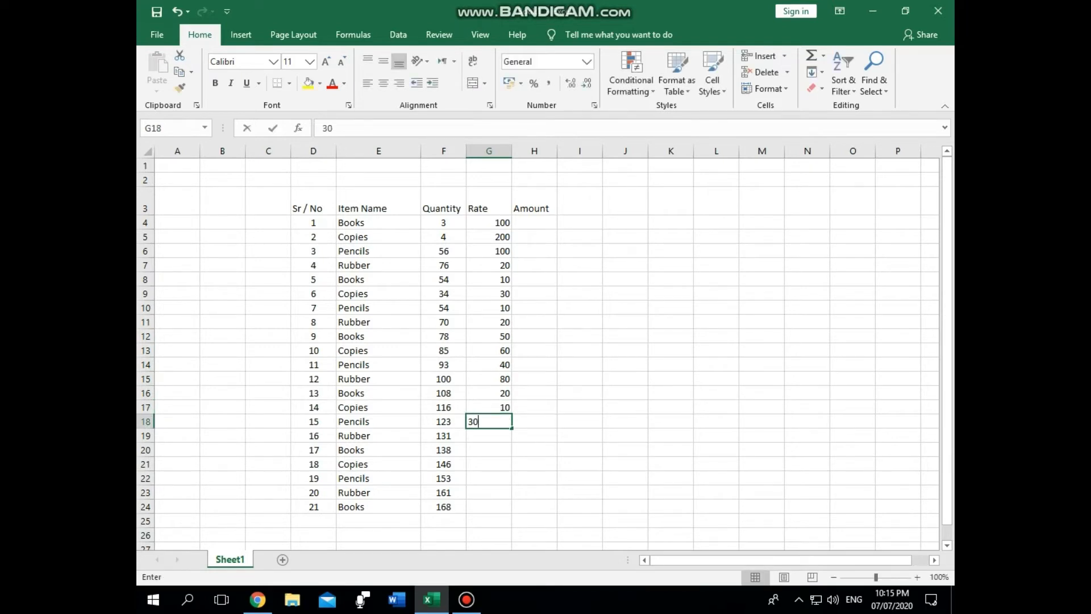
pyautogui.press('Return')
pyautogui.write('40')
pyautogui.press('Return')
pyautogui.write('80')
pyautogui.press('Return')
pyautogui.write('60')
pyautogui.press('Return')
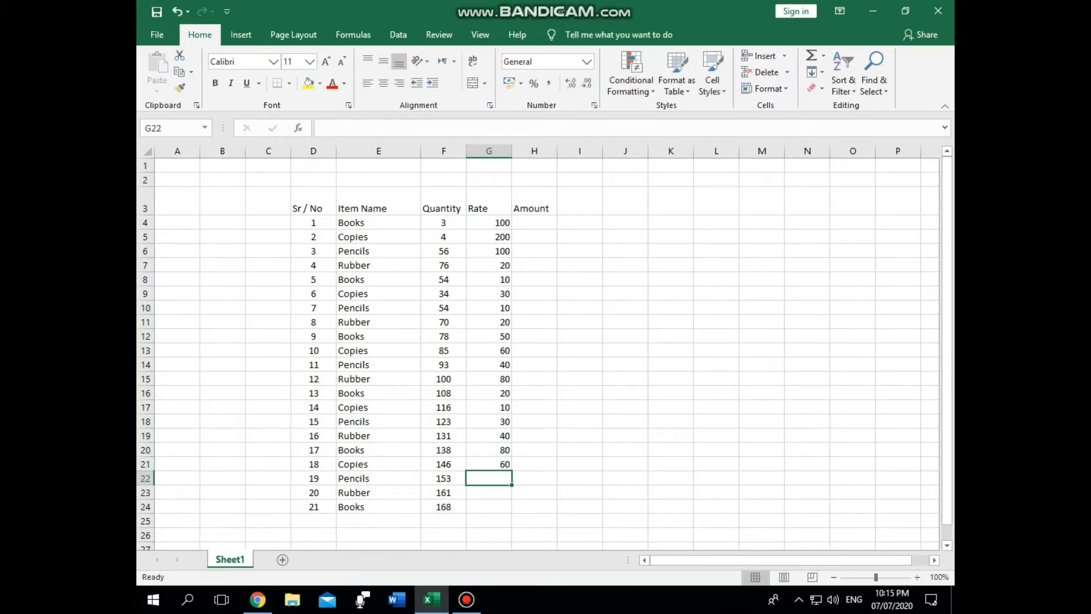
pyautogui.write('30')
pyautogui.press('Return')
pyautogui.write('40')
pyautogui.press('Return')
pyautogui.write('20')
pyautogui.press('Right')
# - Calculate the first item's amount in H4 by multiplying quantity by rate with the formula =F4*G4
pyautogui.press('Right')
pyautogui.press('Up')
pyautogui.press('Up')
pyautogui.press('Up')
pyautogui.press('Up')
pyautogui.press('Up')
pyautogui.press('Up')
pyautogui.press('Up')
pyautogui.press('Up')
pyautogui.press('Up')
pyautogui.press('Up')
pyautogui.press('Up')
pyautogui.press('Up')
pyautogui.press('Up')
pyautogui.press('Up')
pyautogui.press('Up')
pyautogui.press('Up')
pyautogui.press('Up')
pyautogui.press('Up')
pyautogui.press('Up')
pyautogui.press('Up')
pyautogui.press('Up')
pyautogui.press('Left')
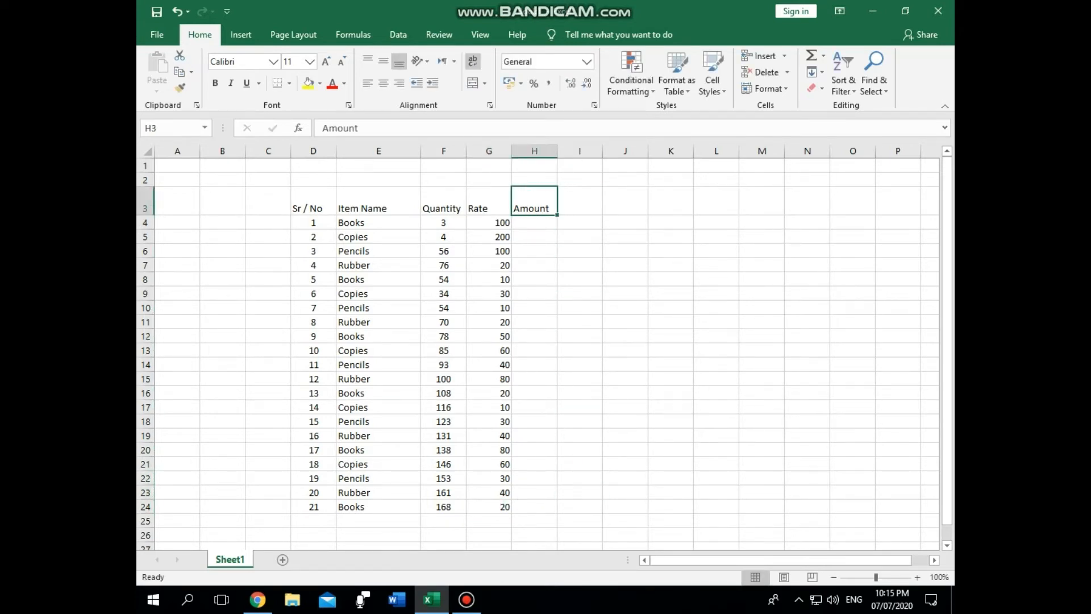
pyautogui.press('Down')
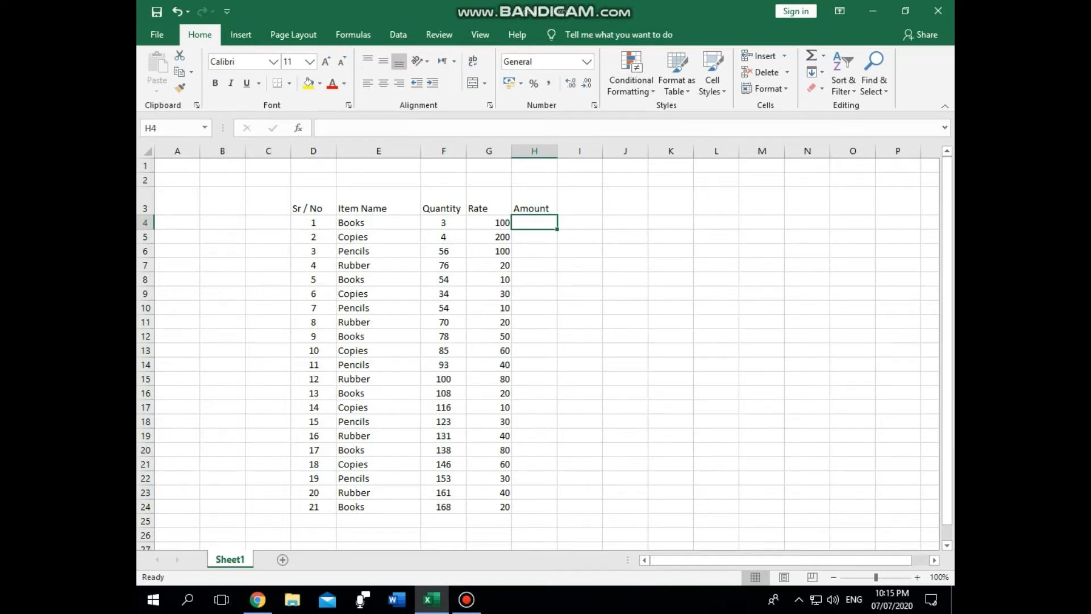
pyautogui.write('=')
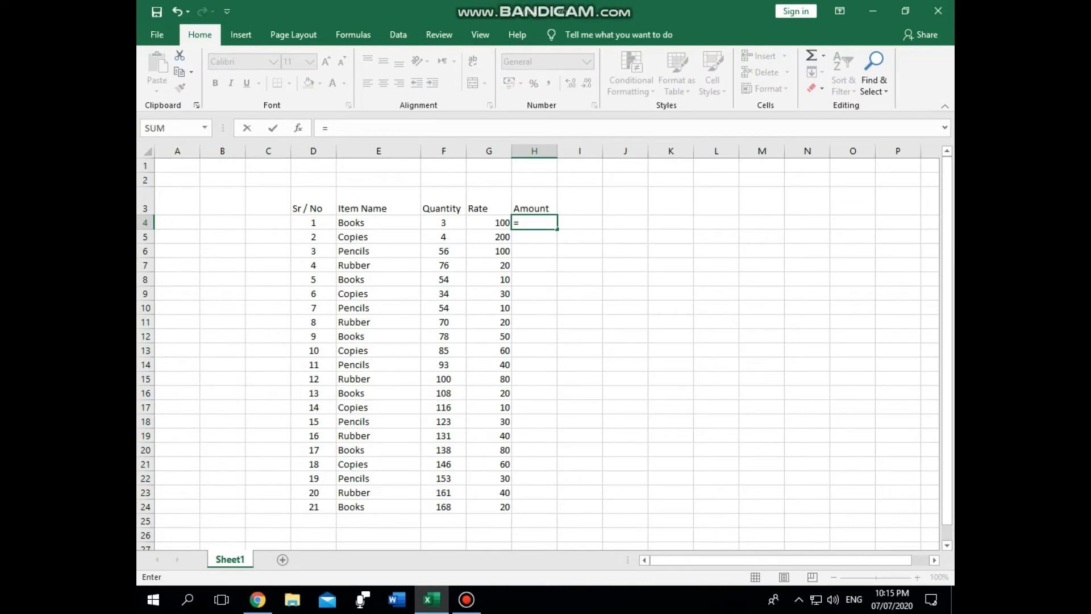
pyautogui.write('f')
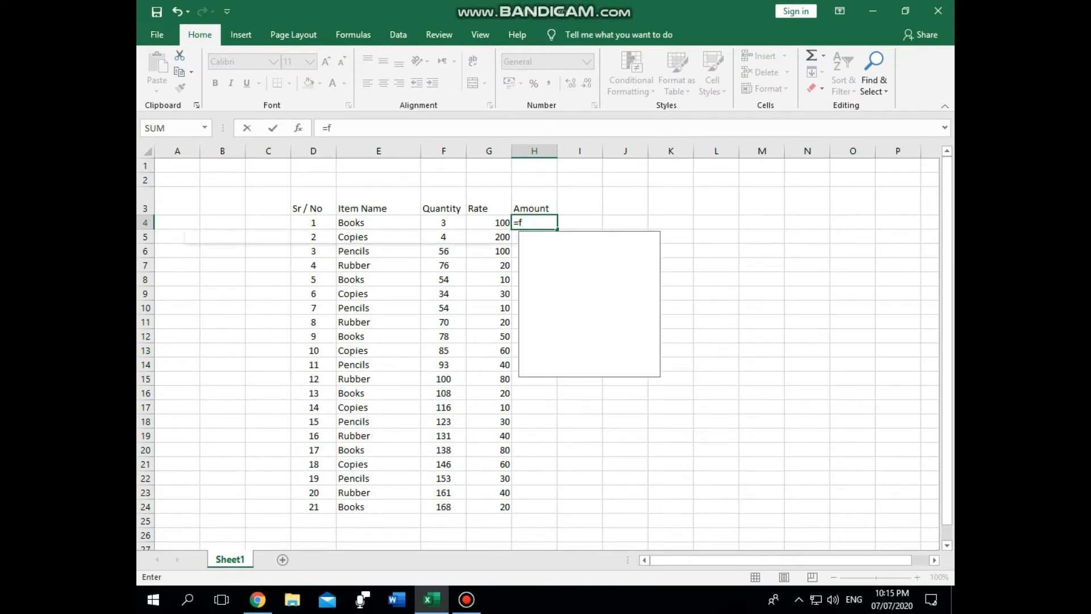
pyautogui.write('444')
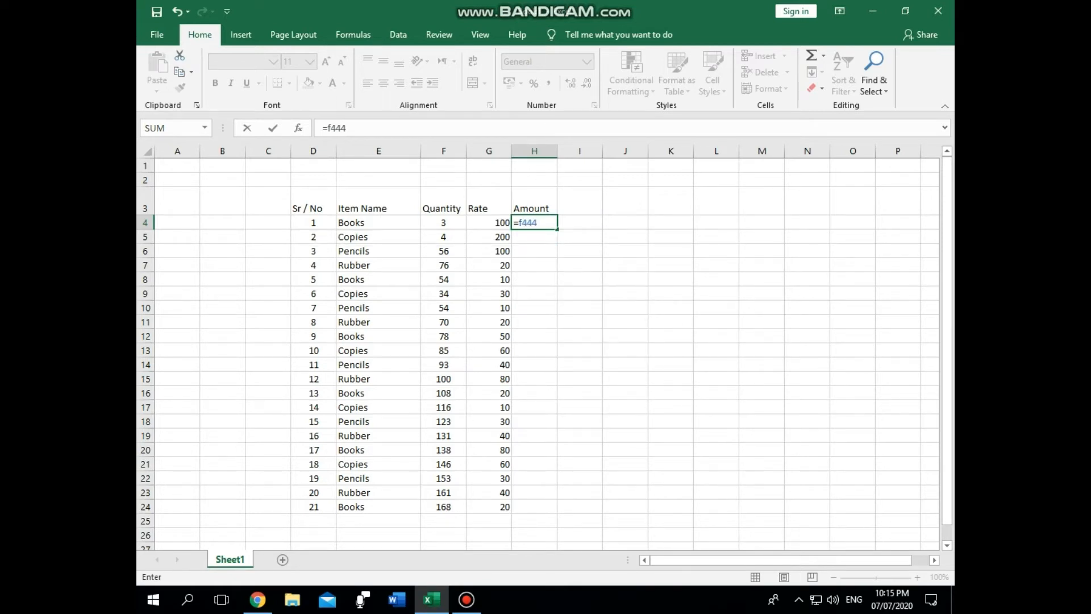
pyautogui.press('BackSpace')
pyautogui.press('BackSpace')
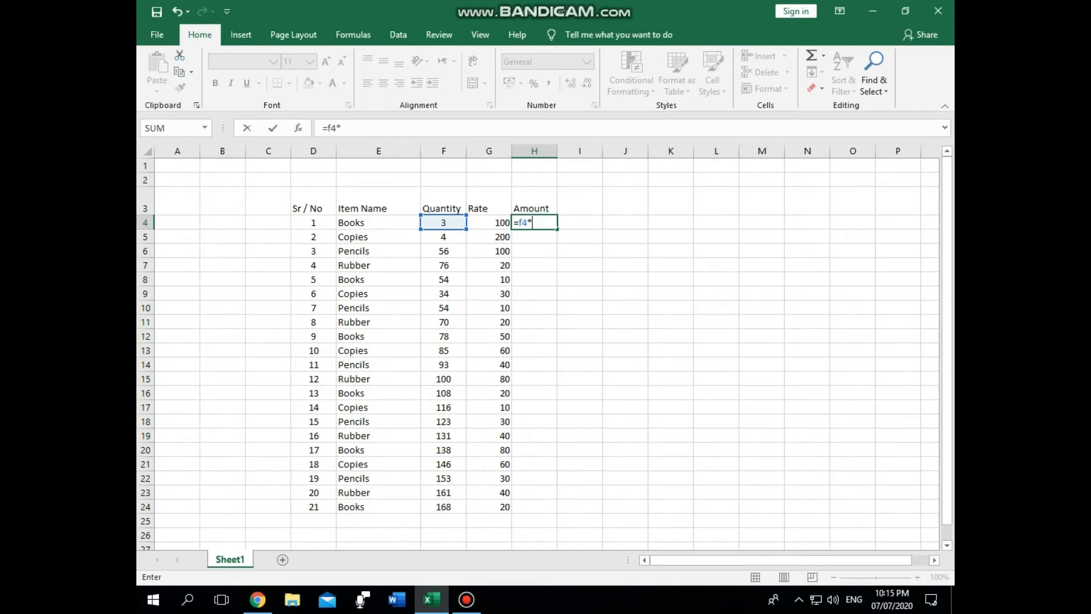
pyautogui.write('g4')
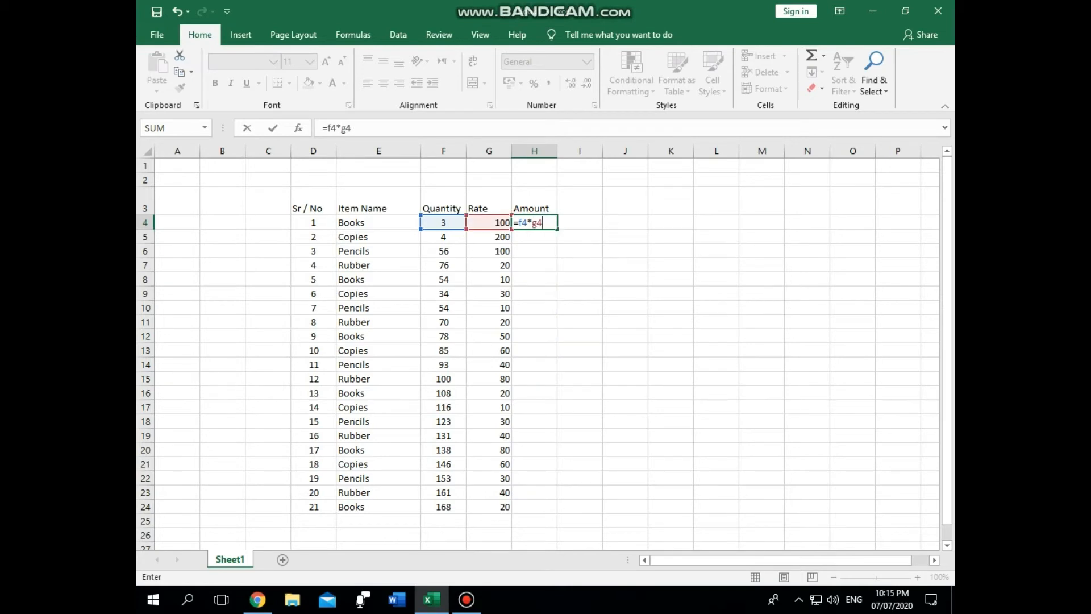
pyautogui.press('Return')
# - Copy the amount formula from H4 down to cell H24
pyautogui.press('Up')
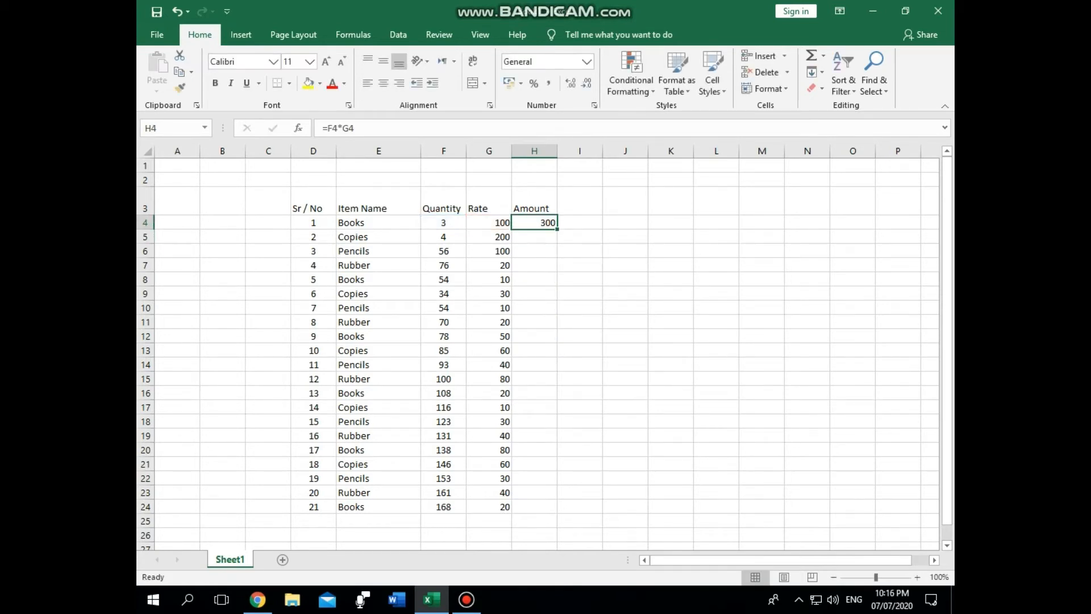
pyautogui.moveTo(558, 229); pyautogui.dragTo(557, 509)
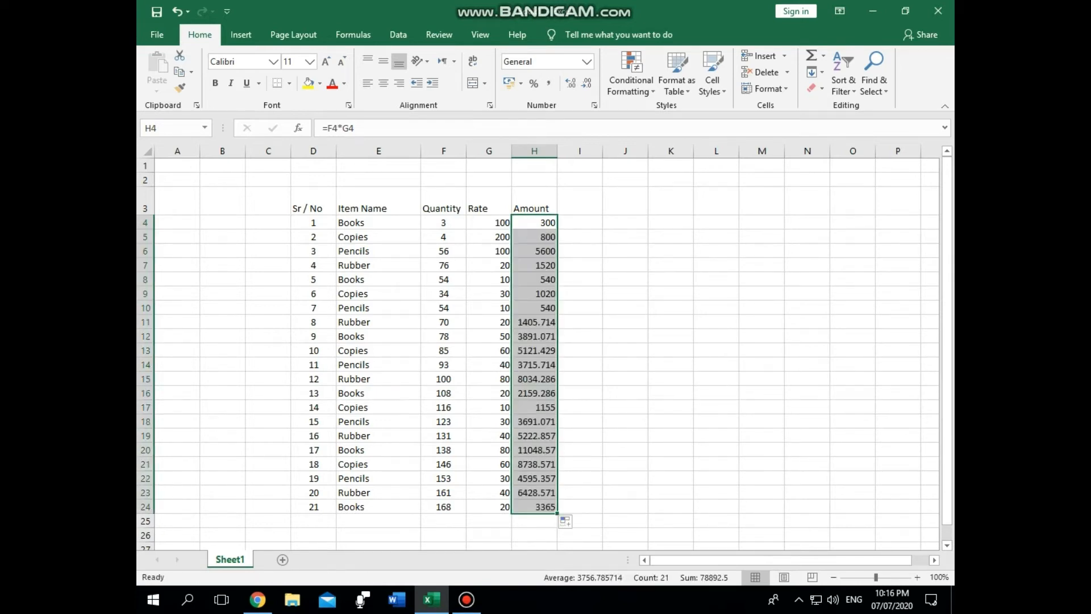
# - Review the calculated amounts in column H from H4 to H24
pyautogui.press('Down')
pyautogui.press('Down')
pyautogui.press('Up')
pyautogui.press('Down')
pyautogui.press('Down')
pyautogui.press('Down')
pyautogui.press('Down')
pyautogui.press('Down')
pyautogui.press('Down')
pyautogui.press('Down')
pyautogui.press('Down')
pyautogui.press('Down')
pyautogui.press('Down')
pyautogui.press('Down')
pyautogui.press('Down')
pyautogui.press('Down')
pyautogui.press('Down')
pyautogui.press('Down')
pyautogui.press('Down')
pyautogui.press('Down')
pyautogui.press('Down')
pyautogui.press('Down')
pyautogui.press('Up')
pyautogui.press('Up')
pyautogui.press('Up')
pyautogui.press('Up')
pyautogui.press('Up')
pyautogui.press('Up')
pyautogui.press('Up')
pyautogui.press('Up')
pyautogui.press('Up')
pyautogui.press('Up')
pyautogui.press('Up')
pyautogui.press('Up')
pyautogui.press('Up')
pyautogui.press('Up')
pyautogui.press('Up')
pyautogui.press('Up')
pyautogui.press('Up')
pyautogui.press('Up')
pyautogui.press('Up')
pyautogui.press('Up')
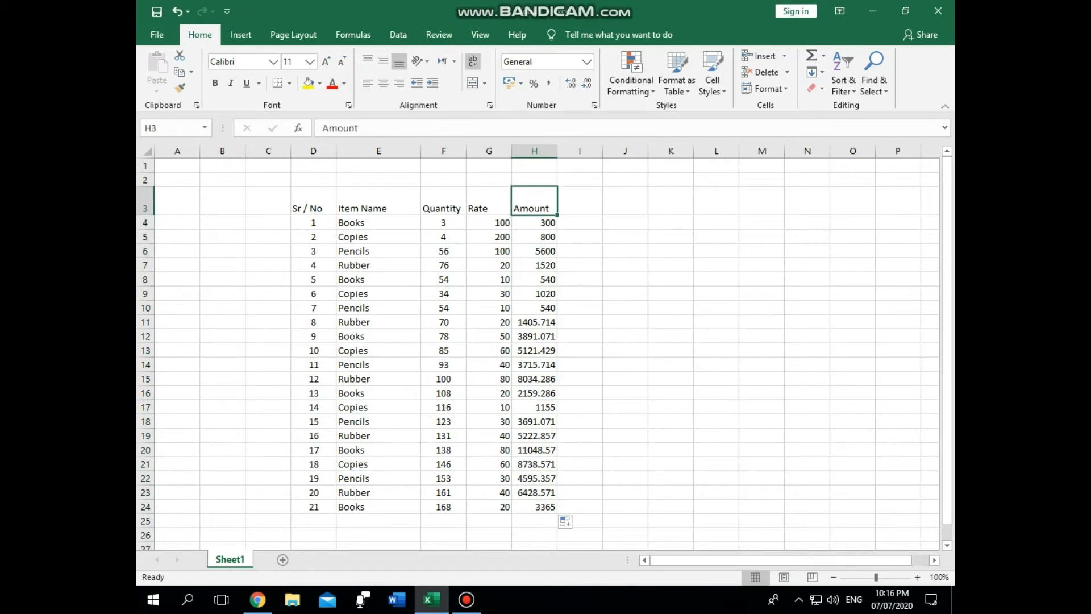
# - Add the column heading 10% Profit in cell I3
pyautogui.press('Right')
pyautogui.press('Left')
pyautogui.press('Right')
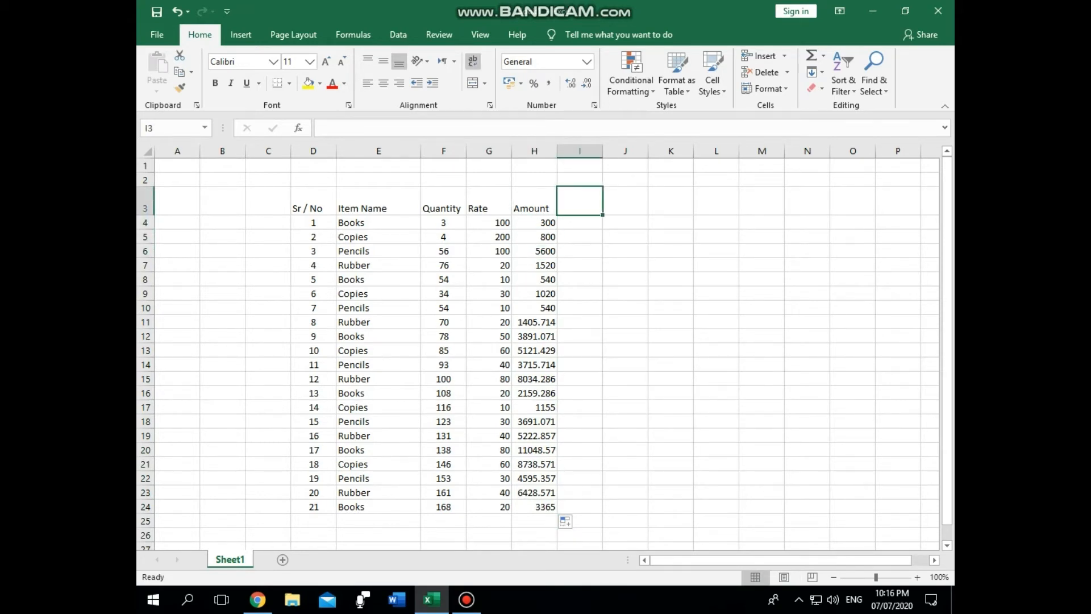
pyautogui.press('Left')
pyautogui.press('Right')
pyautogui.press('Left')
pyautogui.press('Right')
pyautogui.write('10% )')
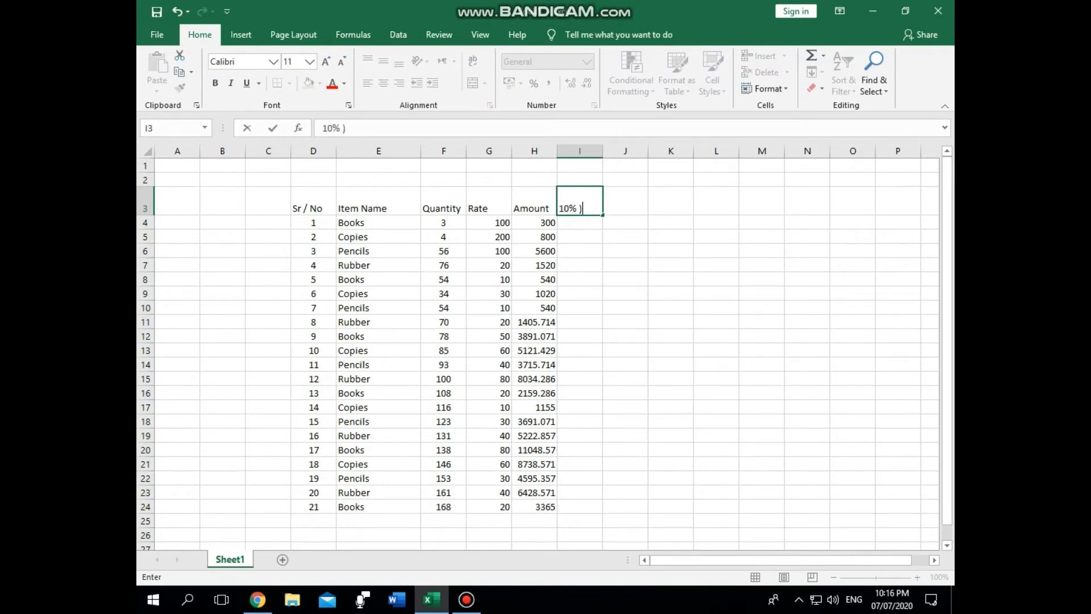
pyautogui.press('BackSpace')
pyautogui.write('Profit')
pyautogui.press('Return')
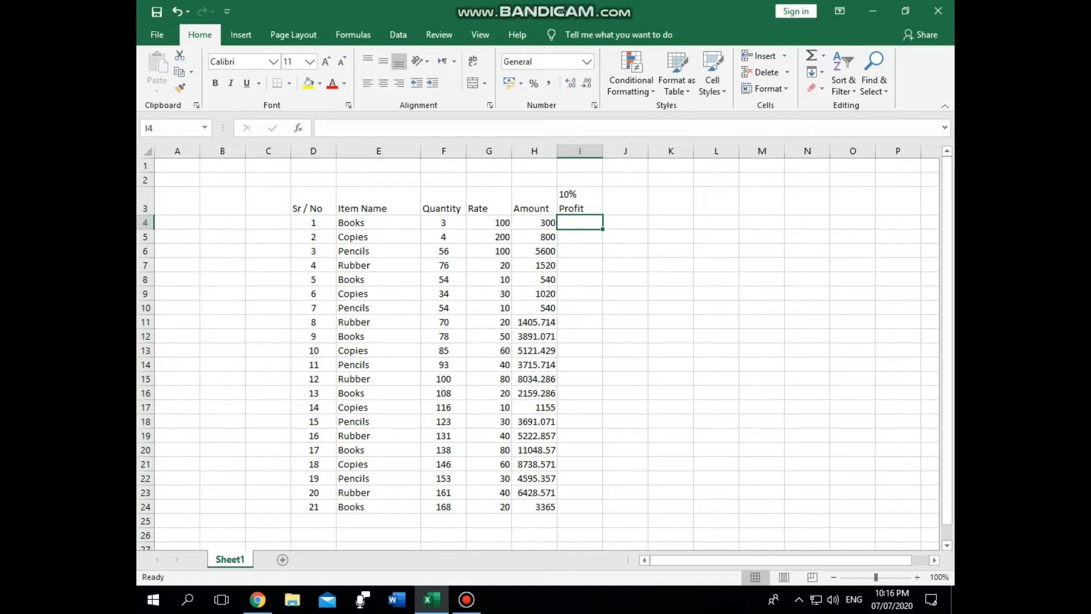
# - Calculate the 10% profit in I4 with the formula =H4*10/100 and copy it down to I24
pyautogui.write('=h4')
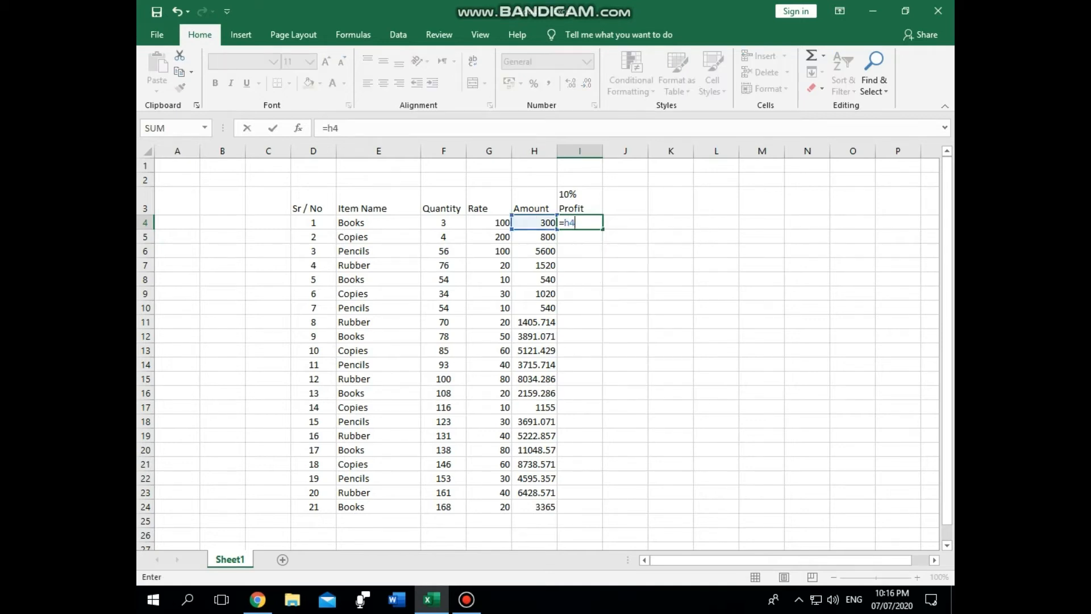
pyautogui.write('*10/100')
pyautogui.hotkey('ctrl', 'Return')
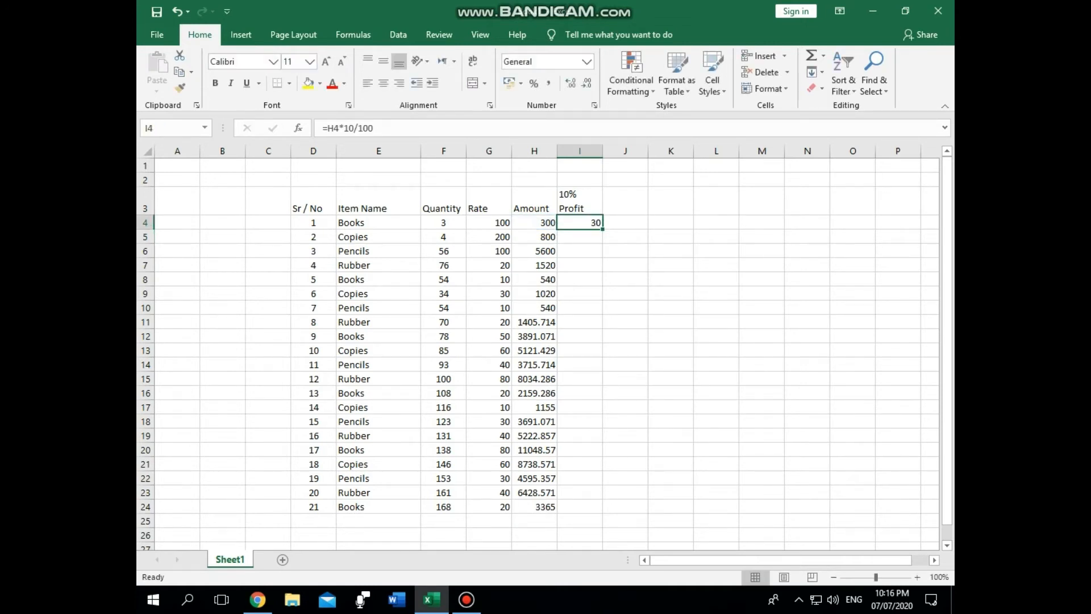
pyautogui.moveTo(602, 229); pyautogui.dragTo(594, 509)
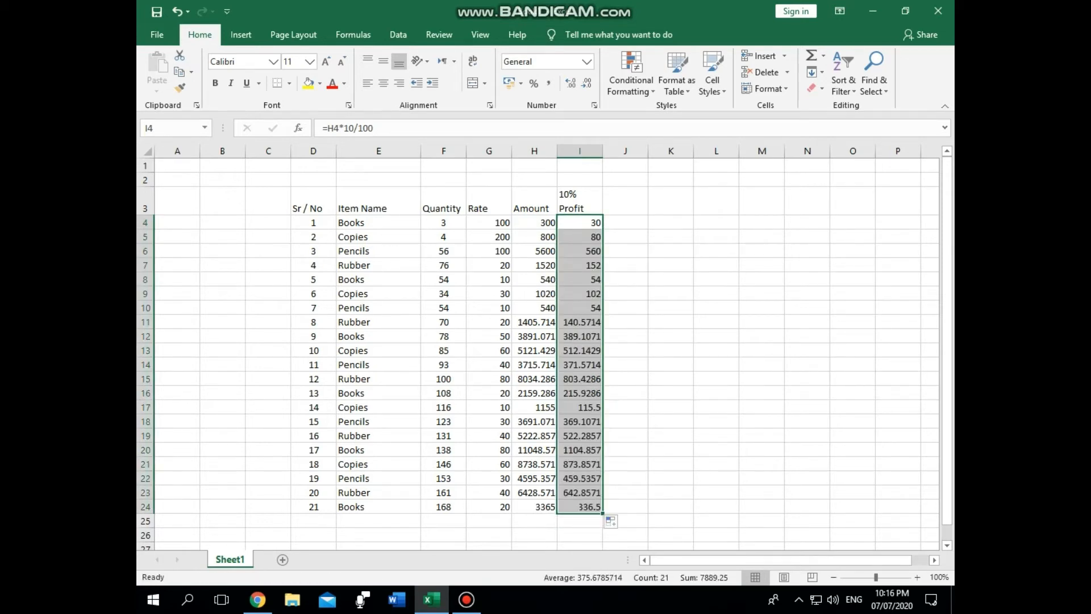
# - Add the column heading Sale Amount in cell J3
pyautogui.click(625, 201)
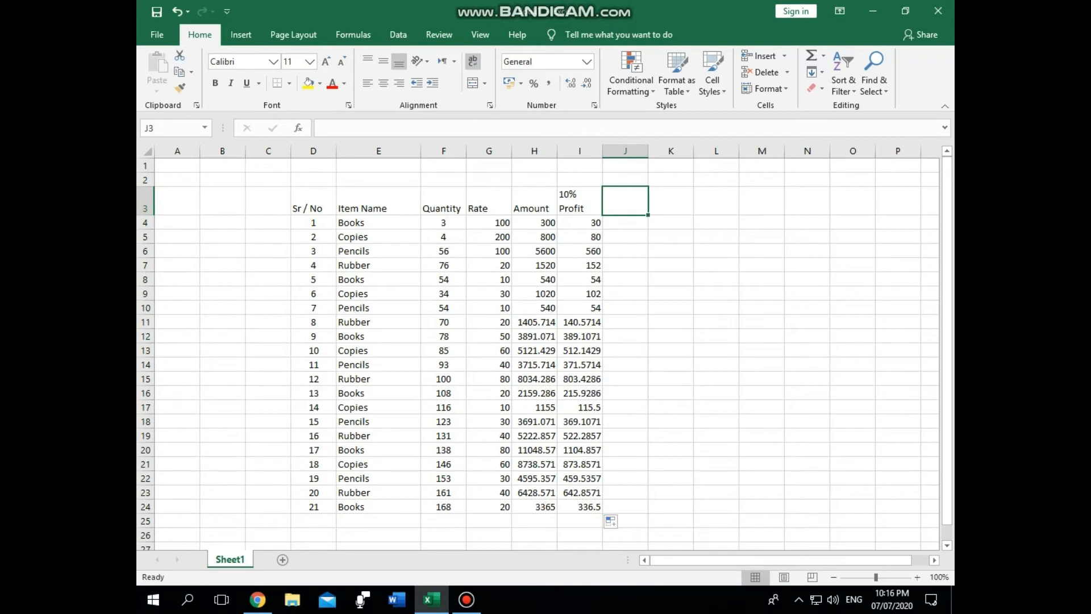
pyautogui.write('Sale ')
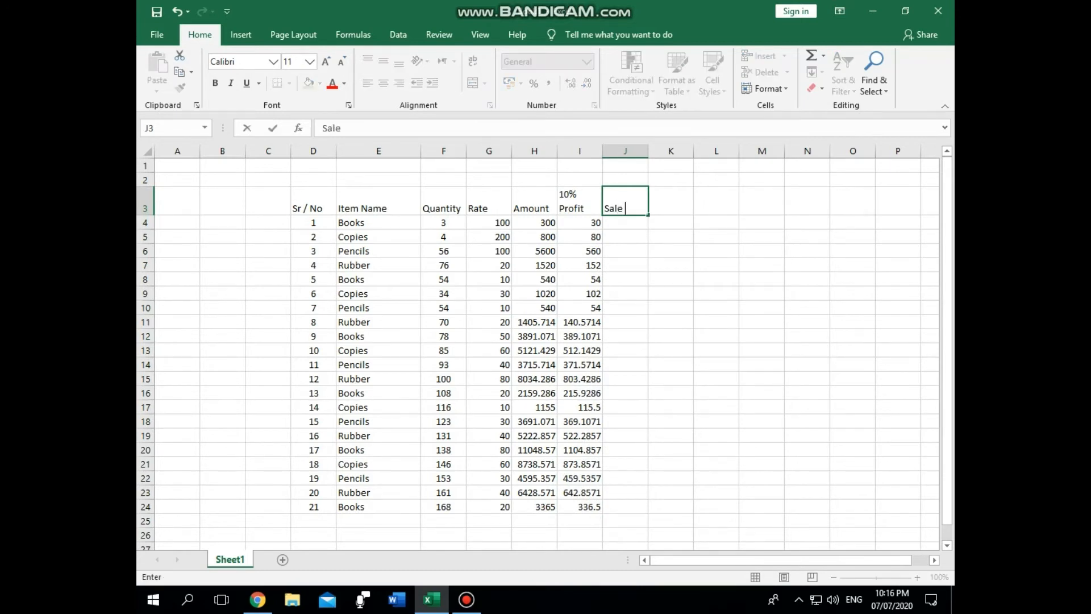
pyautogui.write('Amount')
pyautogui.press('Return')
pyautogui.press('Up')
pyautogui.press('Down')
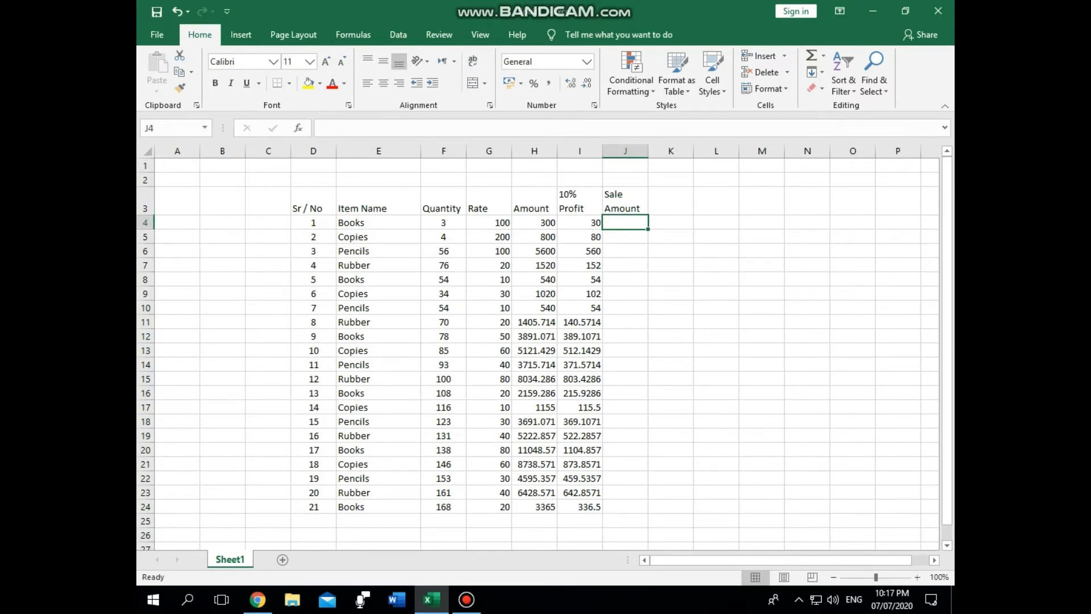
# - Calculate the sale amount in J4 with the formula =H4+I4 and copy it down to J24
pyautogui.write('=')
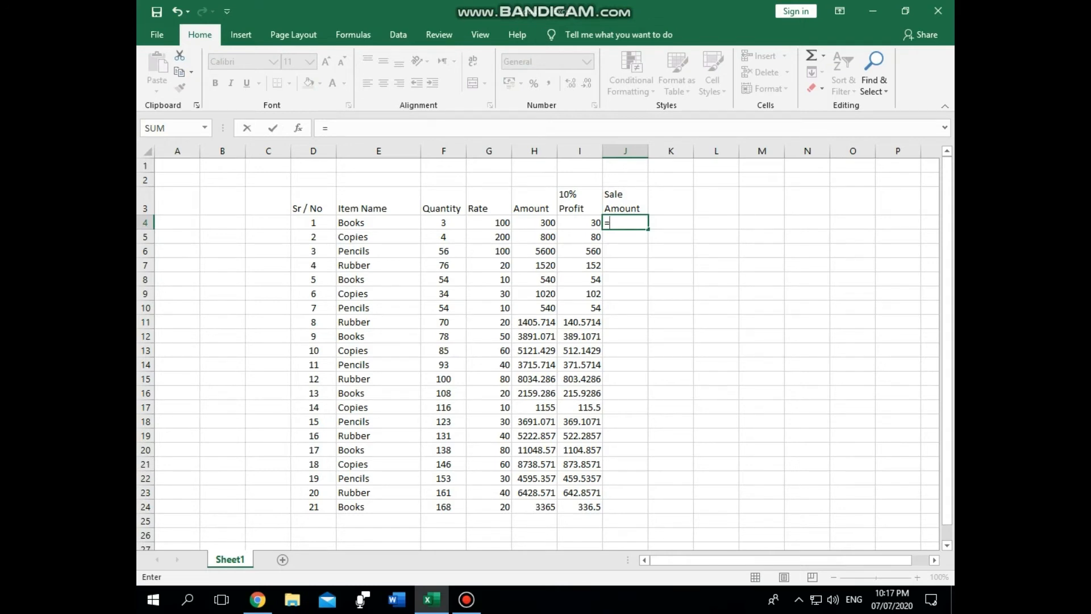
pyautogui.write('h4')
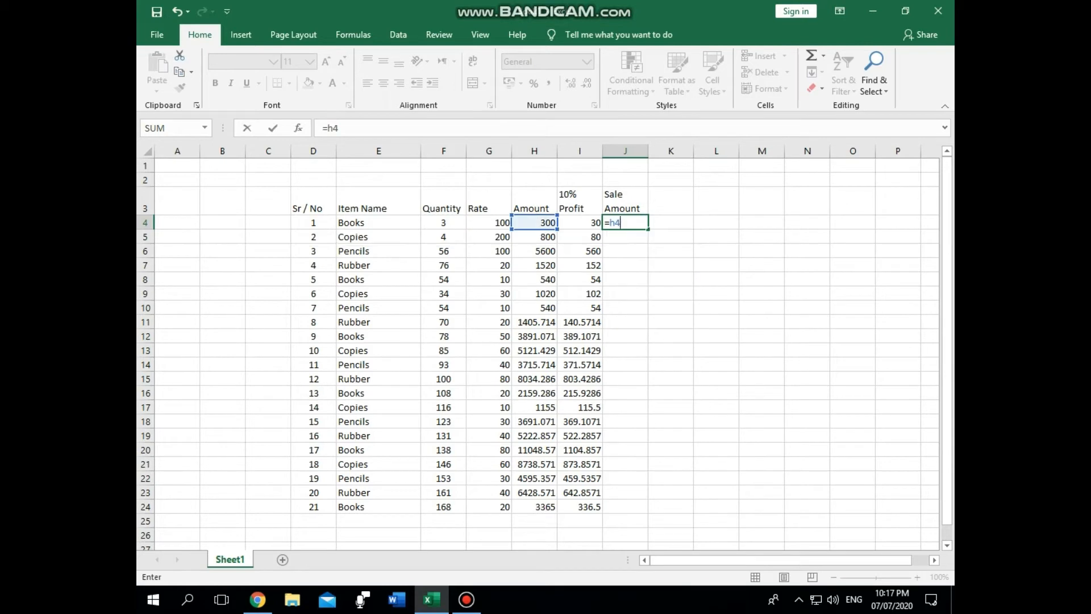
pyautogui.write('+i')
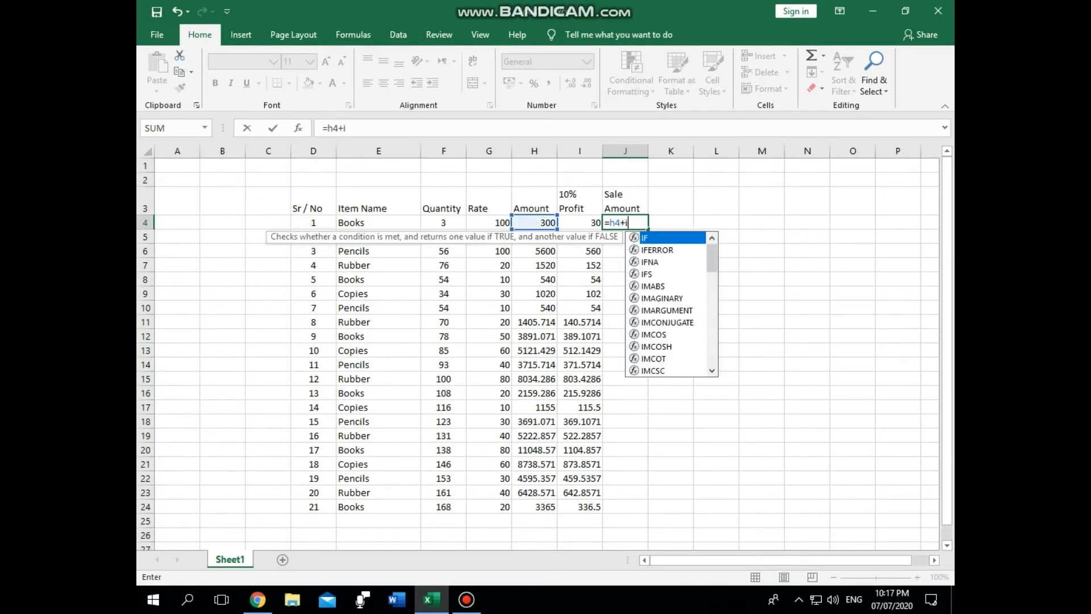
pyautogui.write('3')
pyautogui.press('BackSpace')
pyautogui.write('4')
pyautogui.hotkey('ctrl', 'Return')
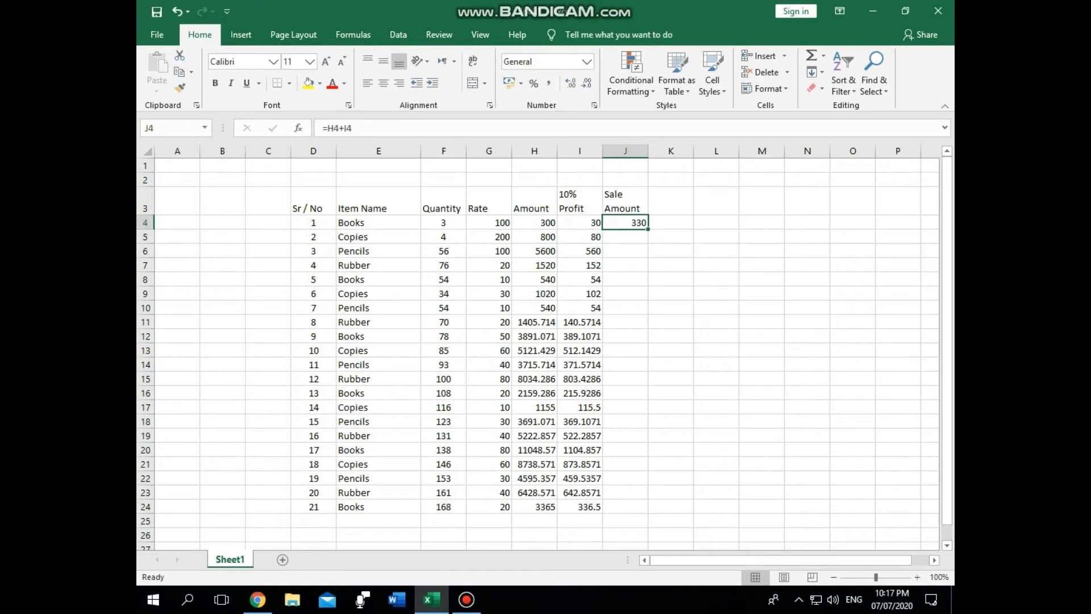
pyautogui.moveTo(648, 229); pyautogui.dragTo(648, 511)
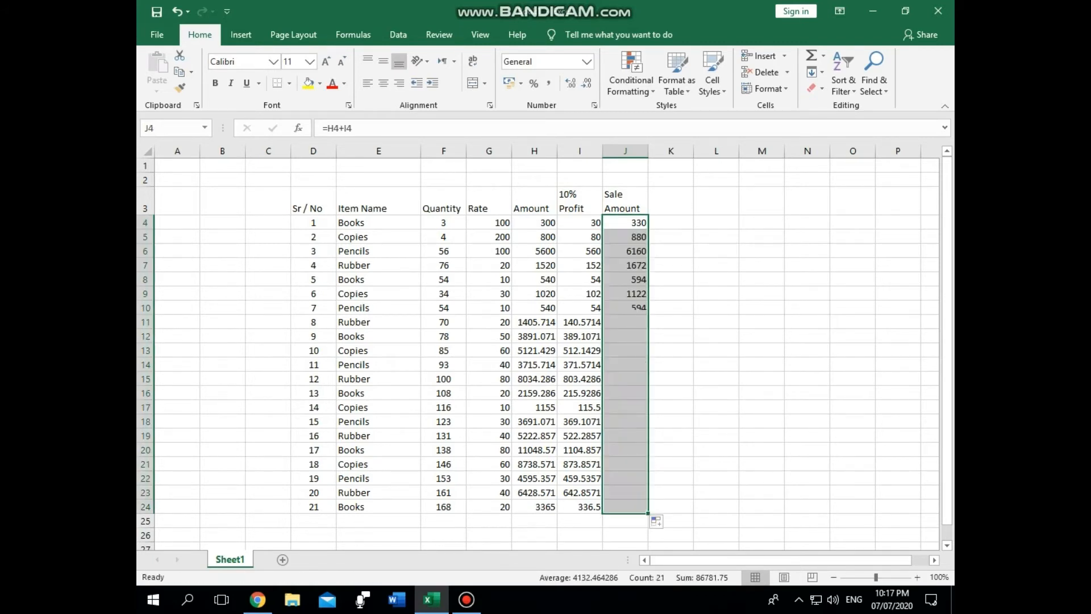
# - Add the column heading 8% Tax Deduction in cell K3
pyautogui.click(671, 201)
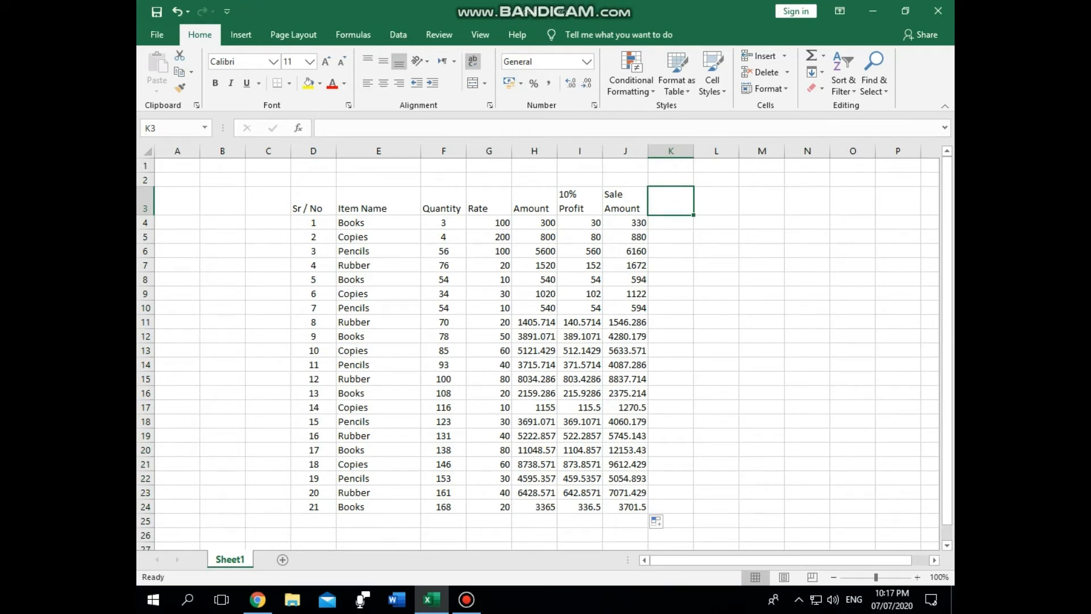
pyautogui.write('7% Ta')
pyautogui.press('BackSpace')
pyautogui.press('BackSpace')
pyautogui.press('BackSpace')
pyautogui.press('BackSpace')
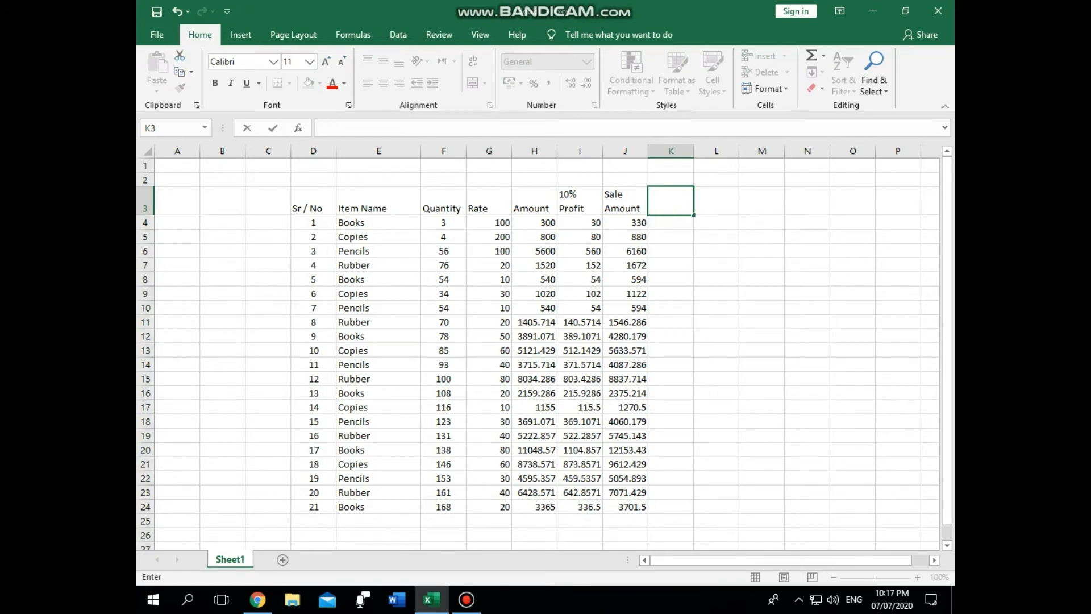
pyautogui.write('8% Tax Deduction')
pyautogui.press('Return')
pyautogui.press('Up')
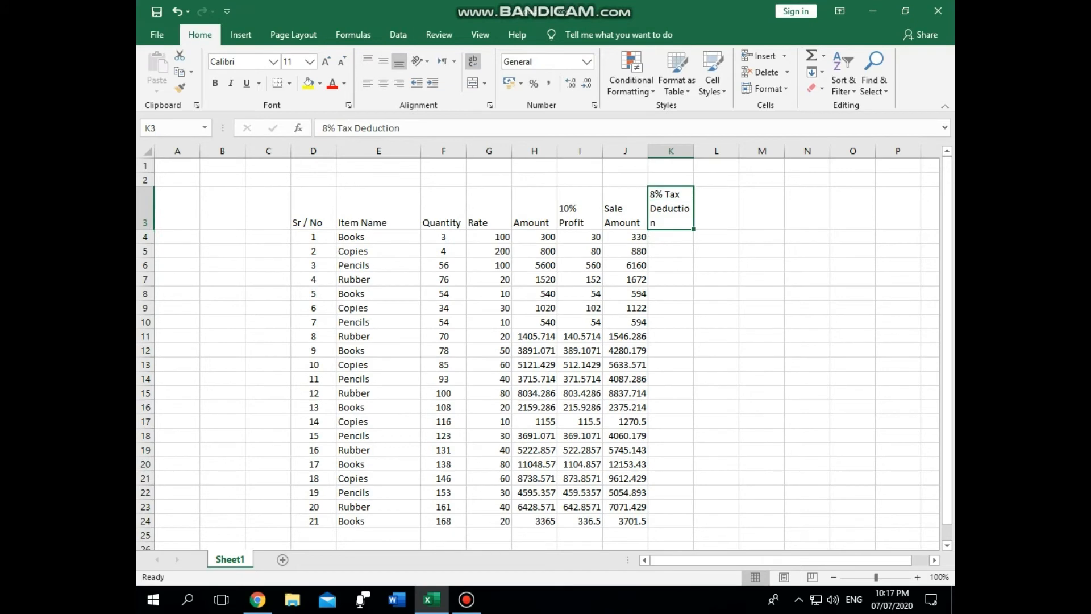
pyautogui.press('Right')
pyautogui.write('-')
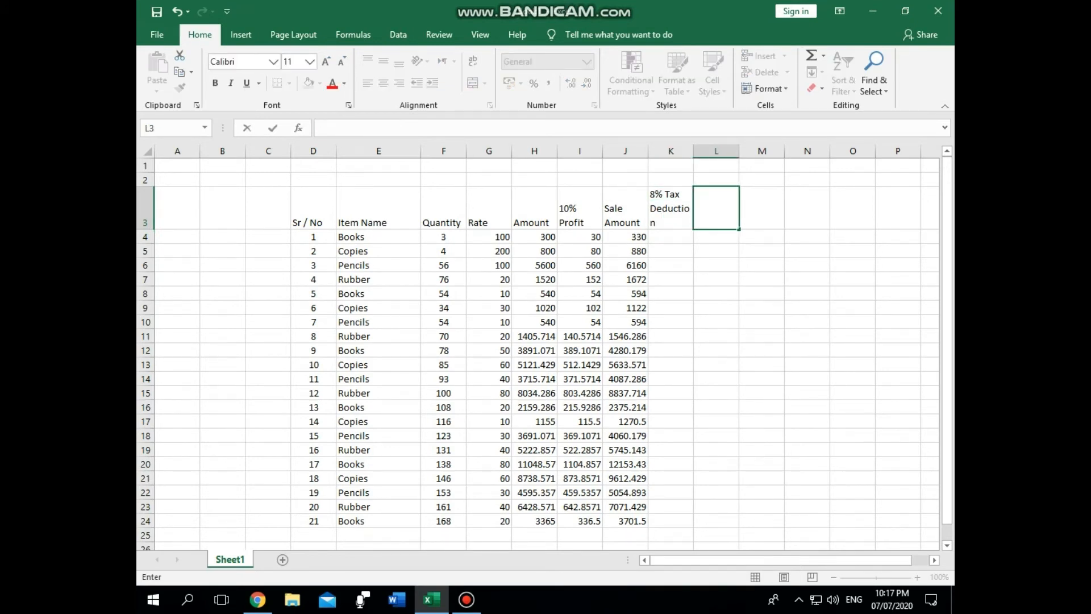
pyautogui.press('BackSpace')
pyautogui.write('ne')
pyautogui.press('BackSpace')
pyautogui.press('BackSpace')
pyautogui.press('Down')
# - Calculate the 8% tax deduction in K4 with the formula =J4*8/100 and copy it down to K24
pyautogui.press('Left')
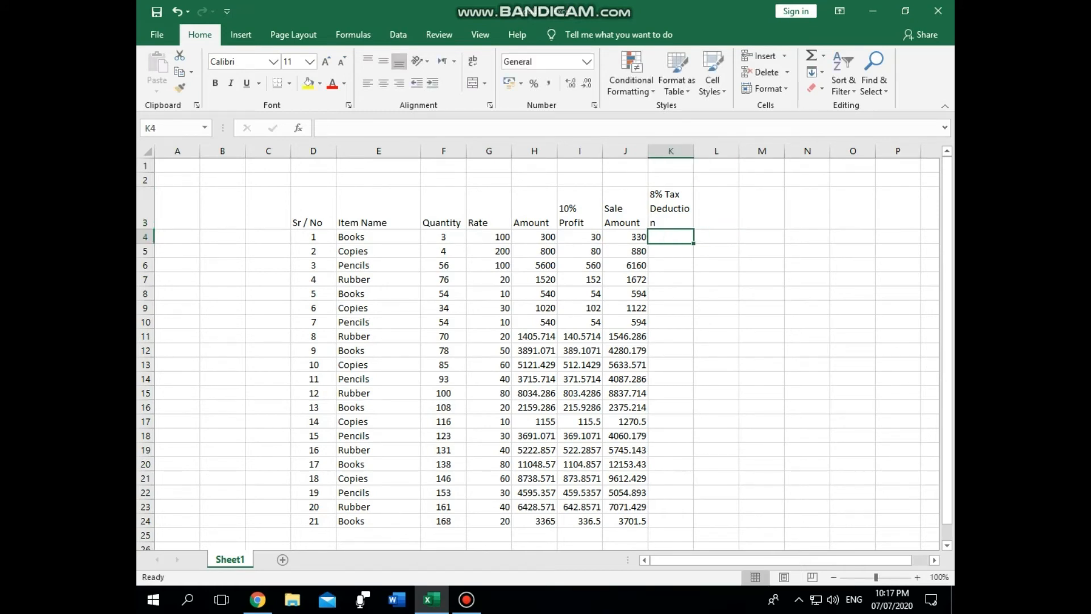
pyautogui.write('=')
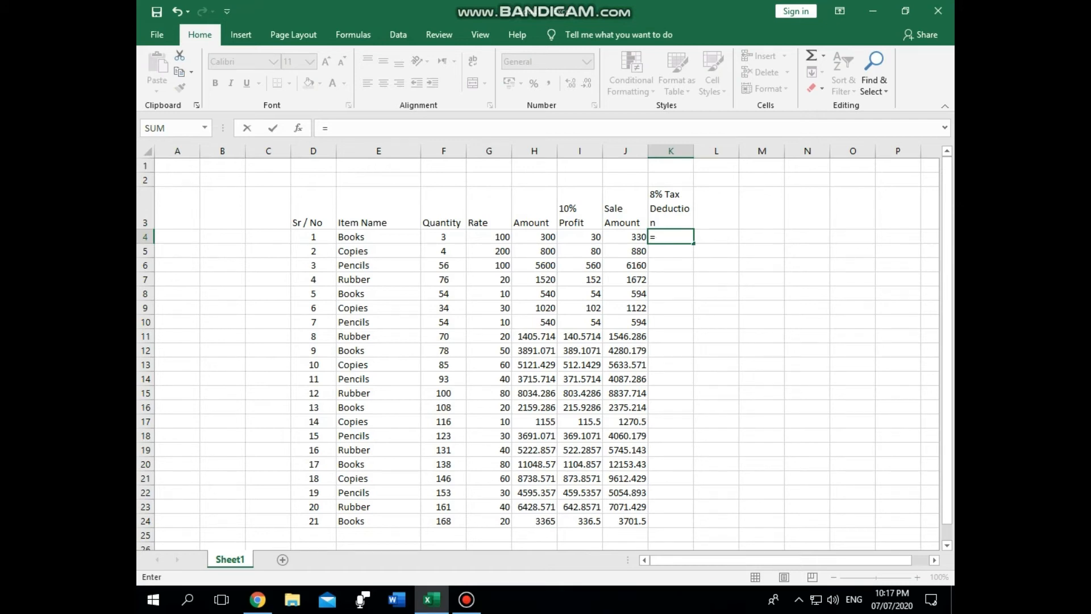
pyautogui.write('j4*')
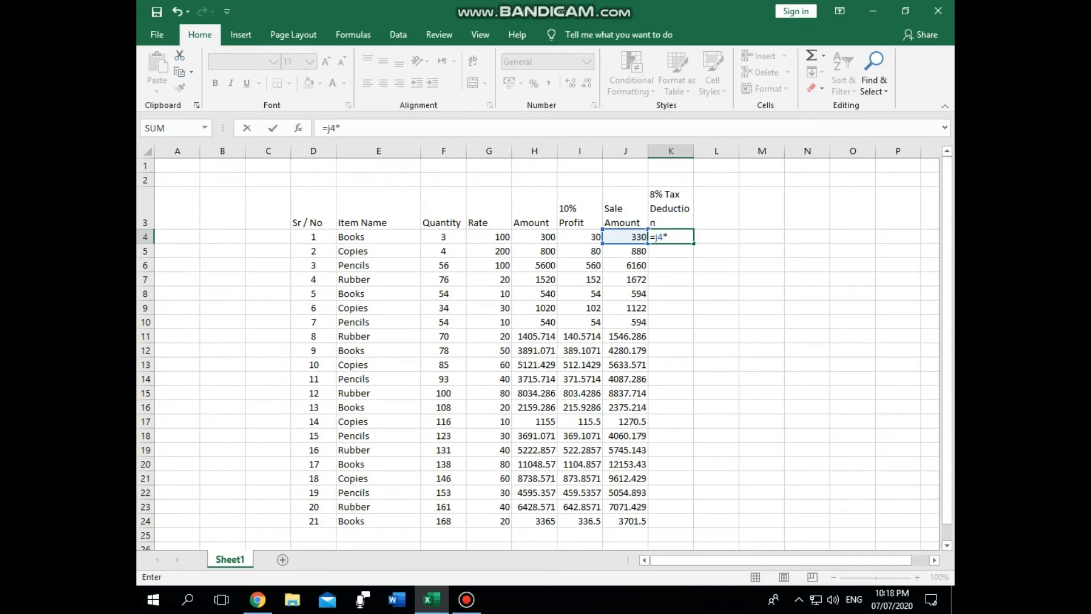
pyautogui.write('8/100')
pyautogui.press('Return')
pyautogui.press('Up')
pyautogui.moveTo(694, 243); pyautogui.dragTo(685, 522)
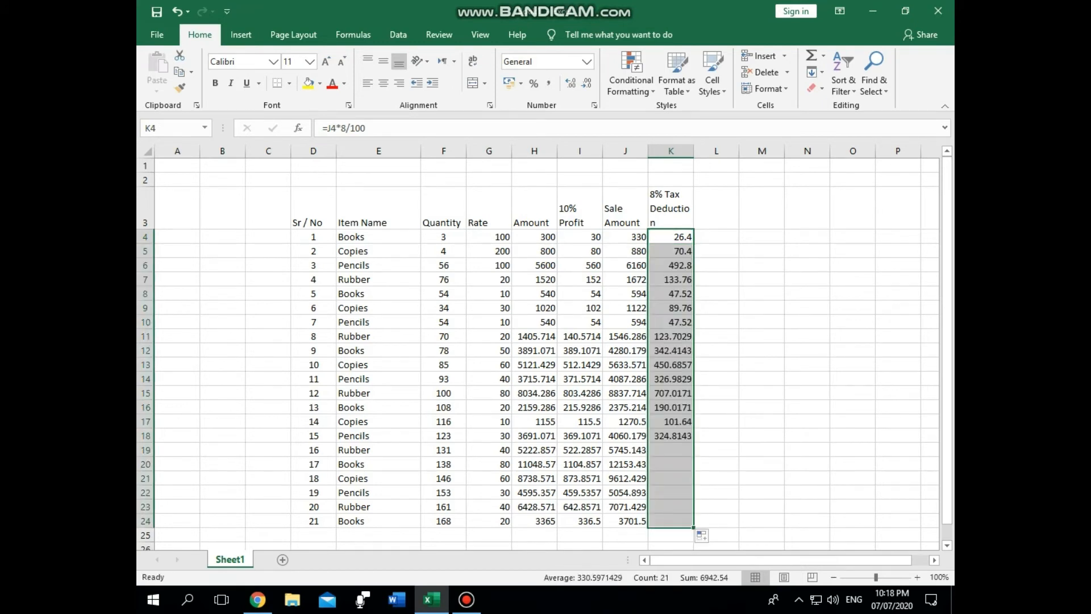
# - Add the column heading Net Amount in cell L3
pyautogui.click(717, 208)
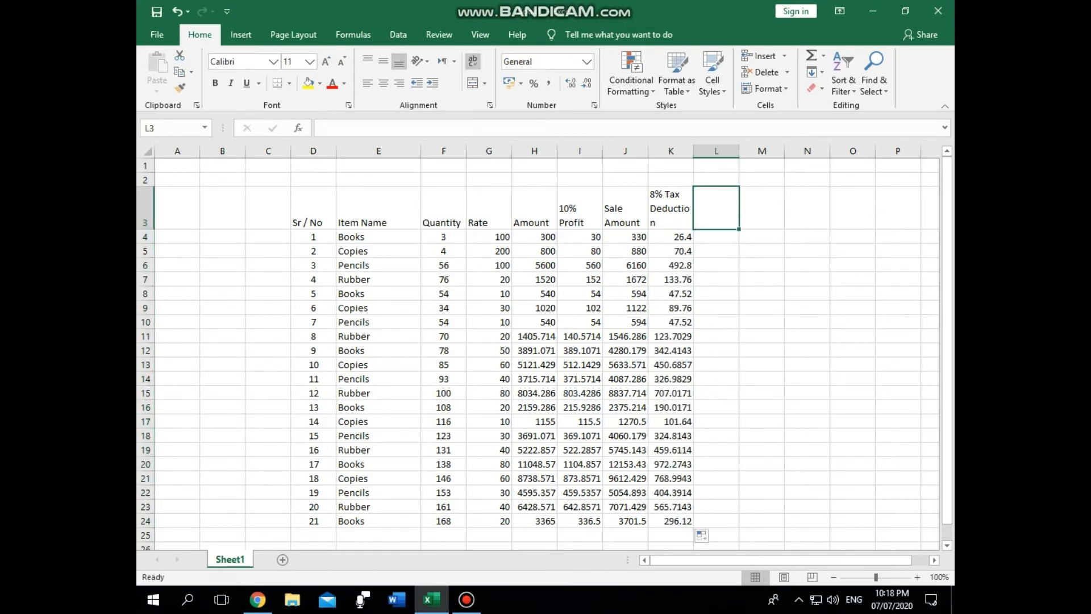
pyautogui.write('Net Amojn')
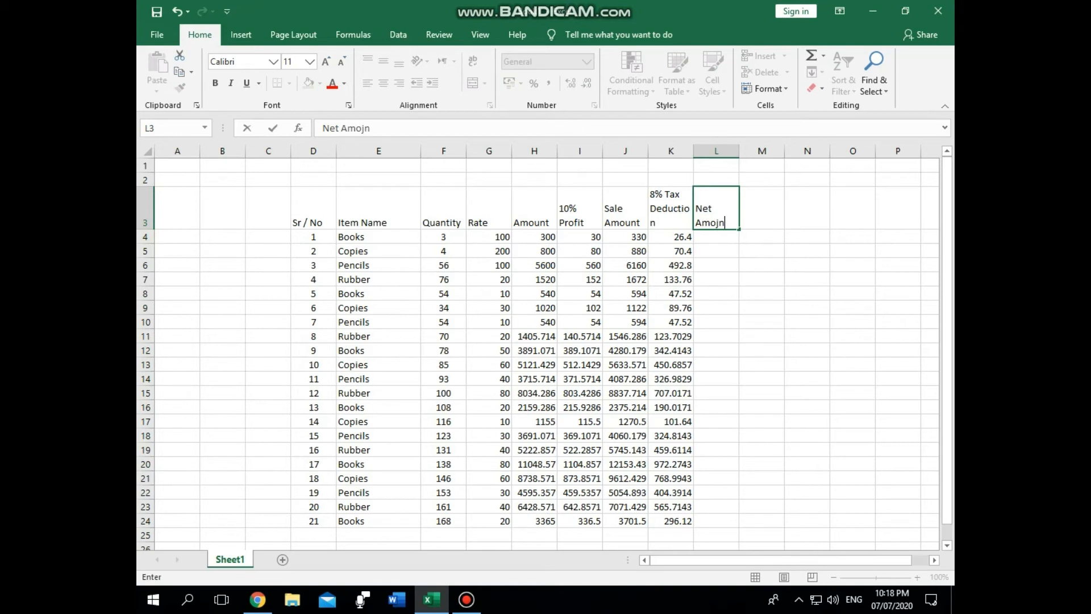
pyautogui.press('BackSpace')
pyautogui.press('BackSpace')
pyautogui.write('unt')
pyautogui.press('Return')
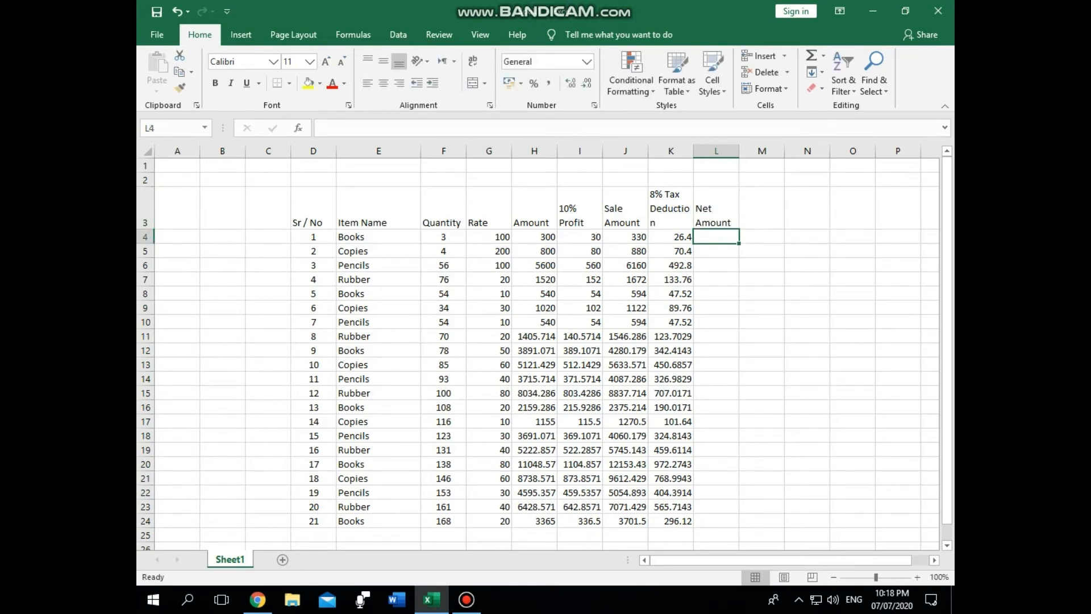
# - Calculate the net amount in L4 with the formula =J4-K4 and copy it down to L24
pyautogui.write('=')
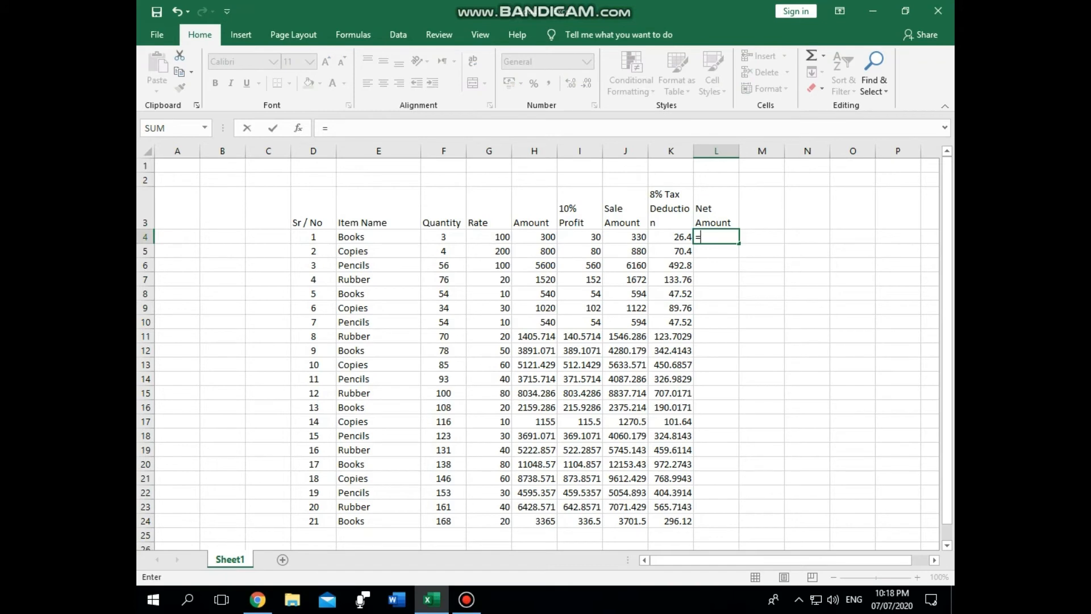
pyautogui.write('j4-k')
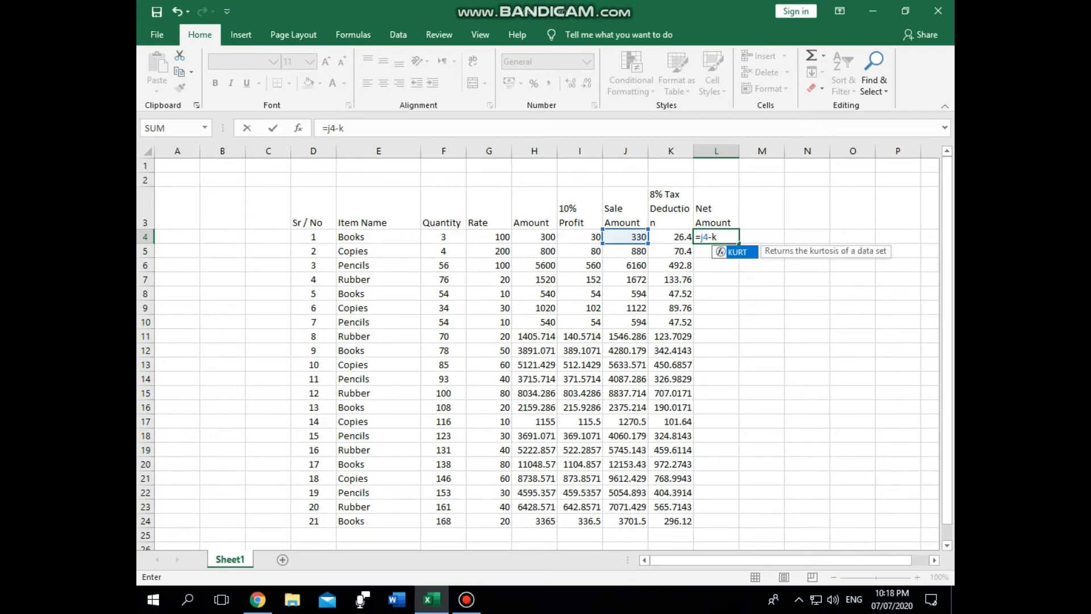
pyautogui.write('4')
pyautogui.hotkey('ctrl', 'Return')
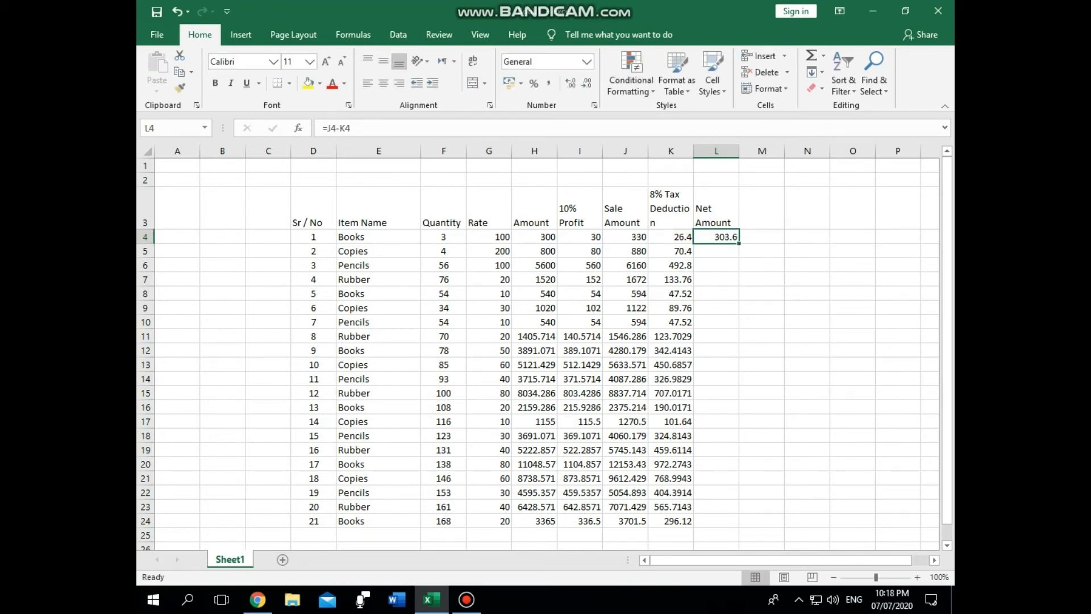
pyautogui.moveTo(739, 243); pyautogui.dragTo(739, 528)
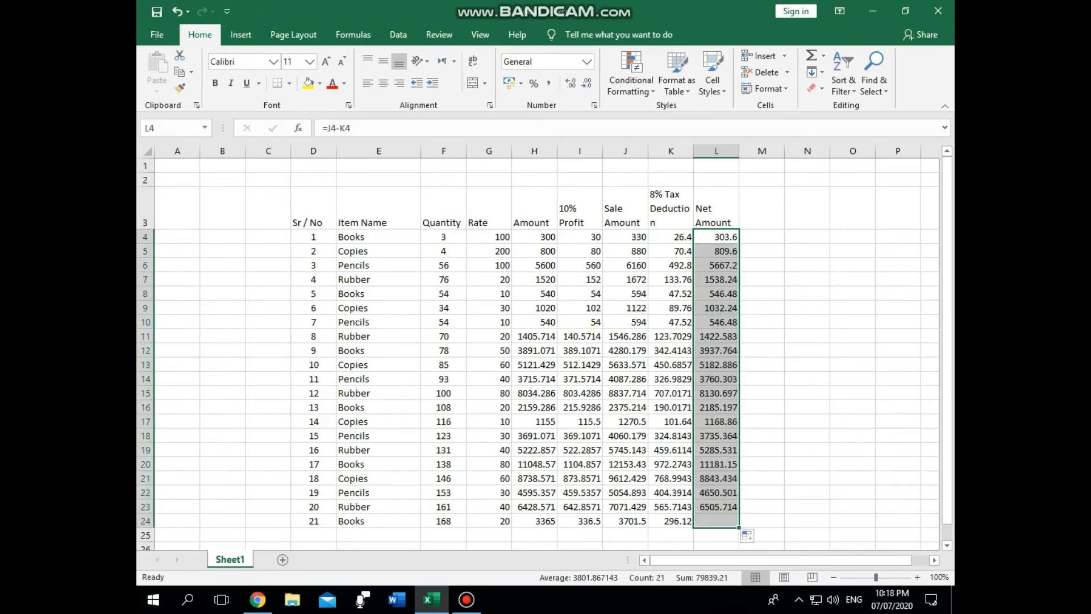
# - Add the column heading Divided by Brothers in cell M3
pyautogui.click(761, 208)
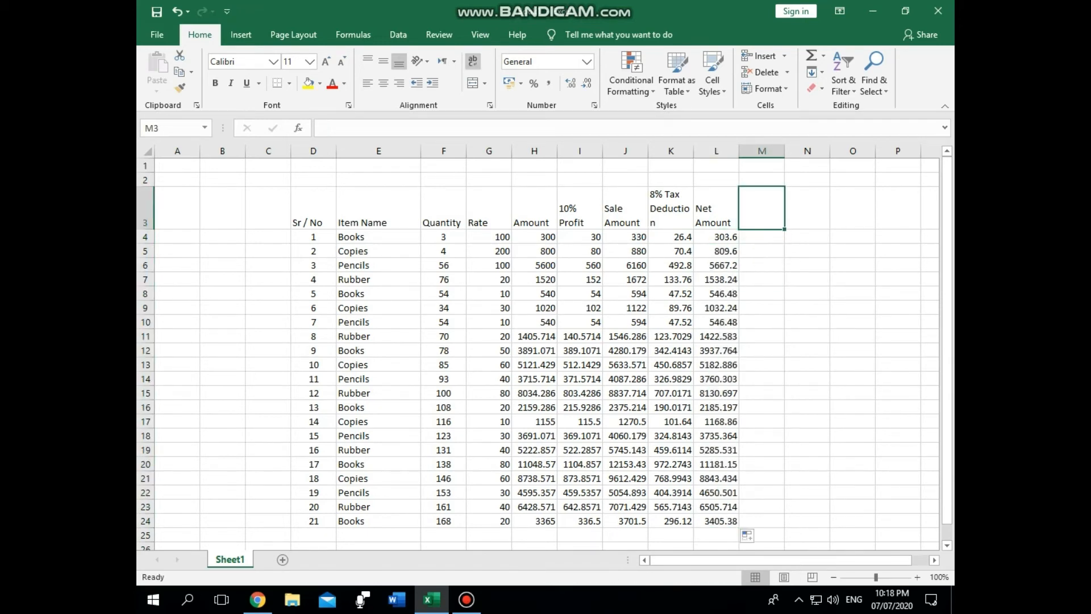
pyautogui.write('Div')
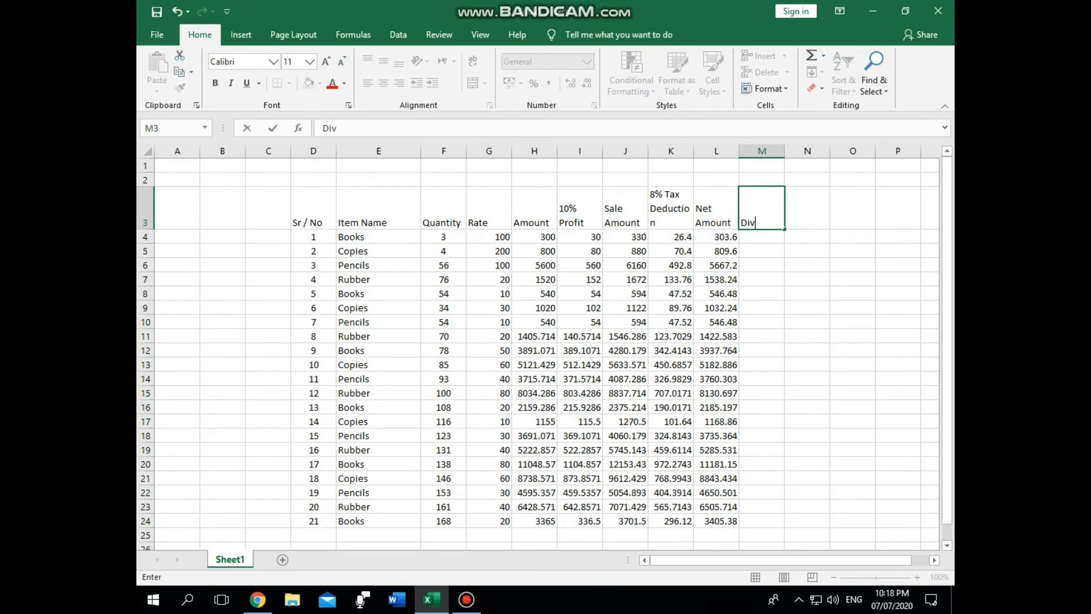
pyautogui.write('ided by Bro')
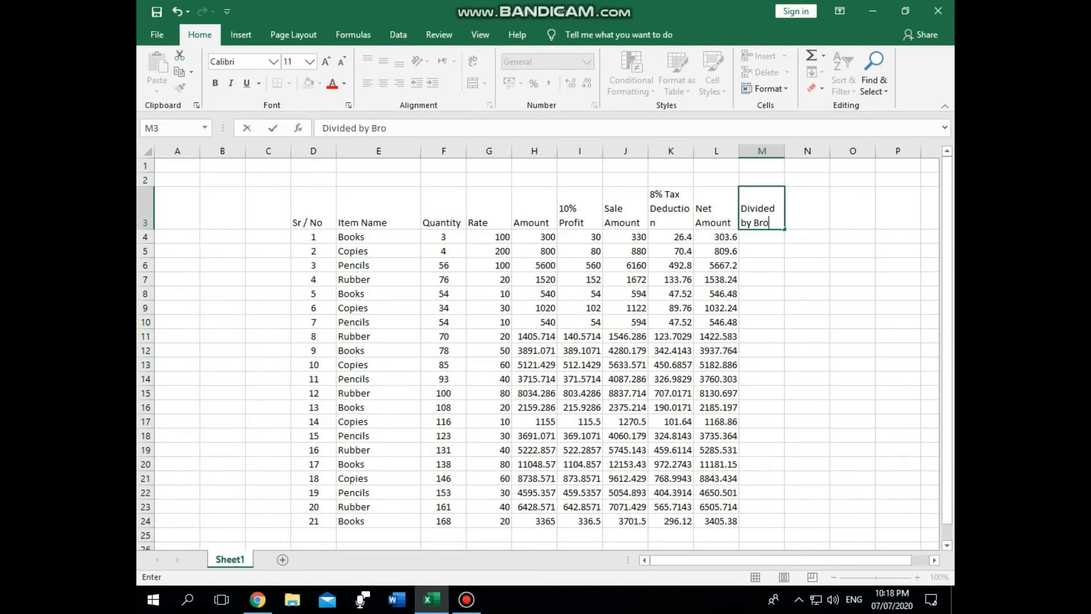
pyautogui.write('thers')
pyautogui.press('Return')
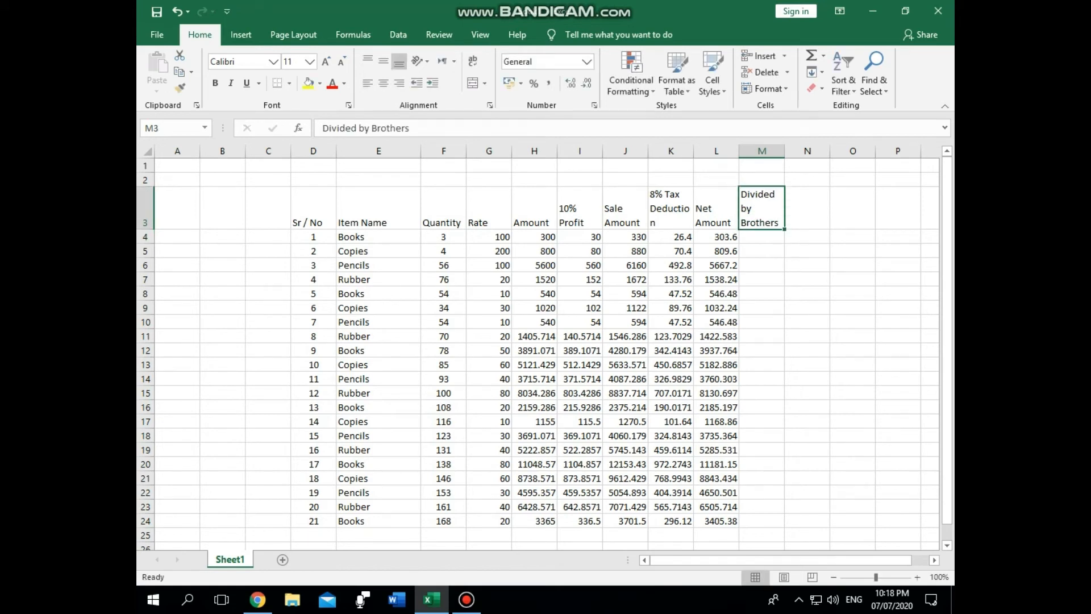
# - Calculate each brother's share in M4 with the formula =L4/5
pyautogui.write('=')
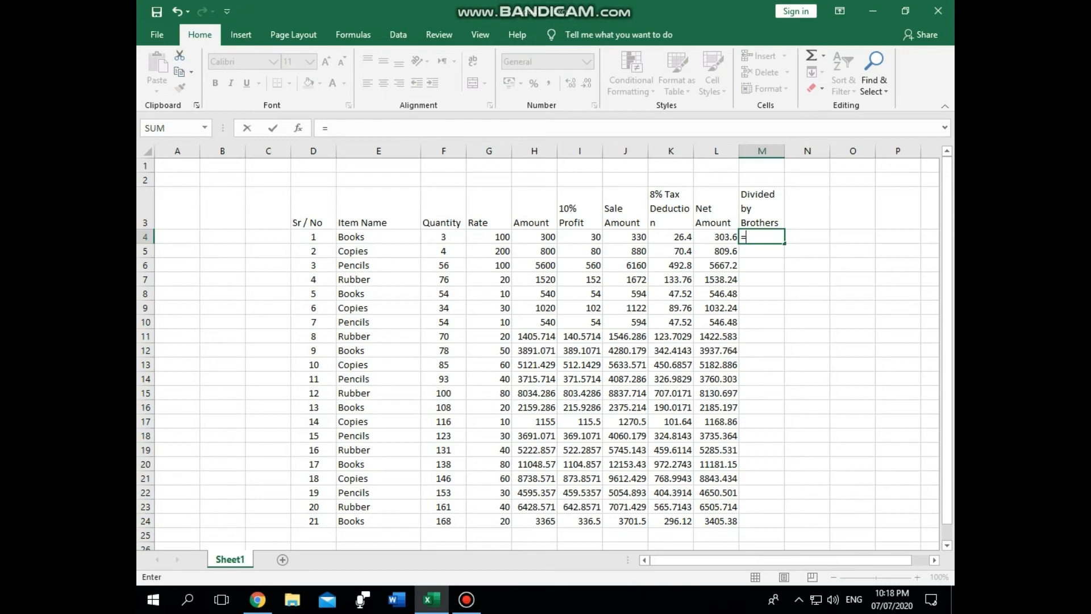
pyautogui.write('l4')
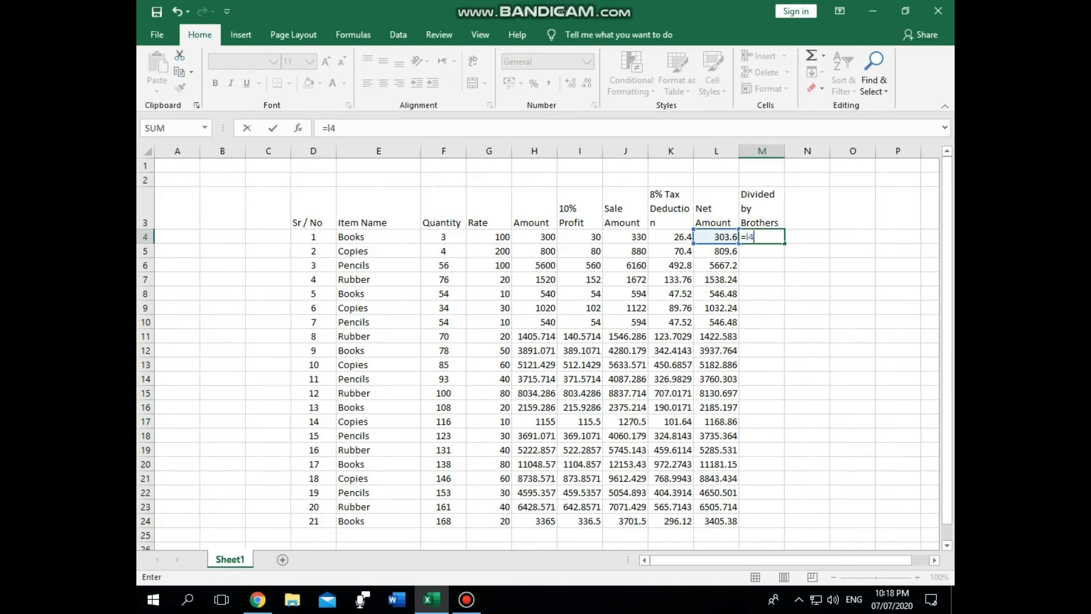
pyautogui.write('/5')
pyautogui.press('Return')
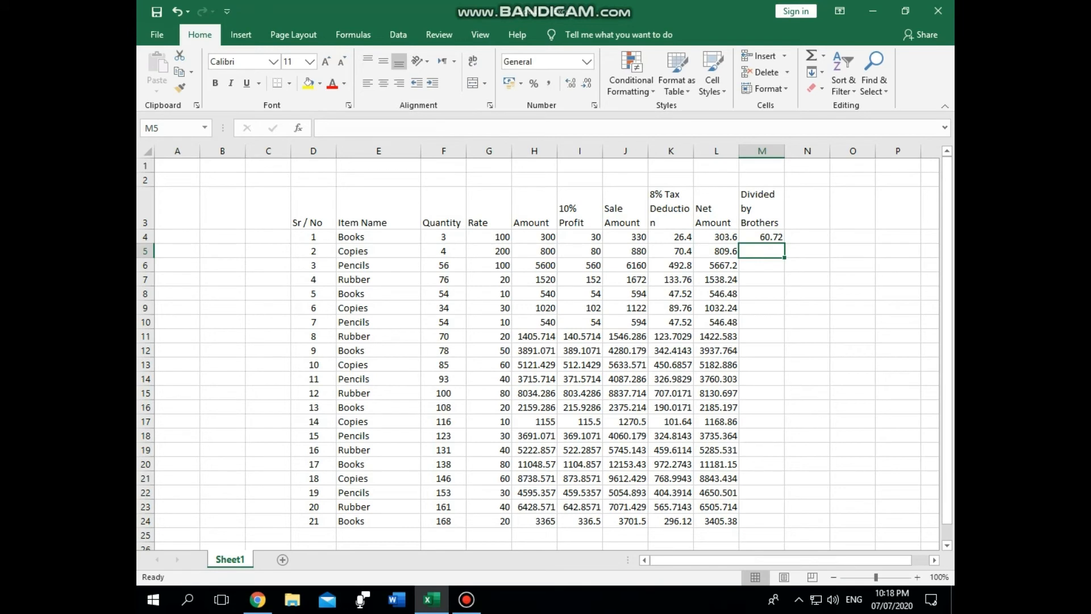
# - Change the column heading in M3 to Divided by 5 Brothers
pyautogui.press('Up')
pyautogui.press('Up')
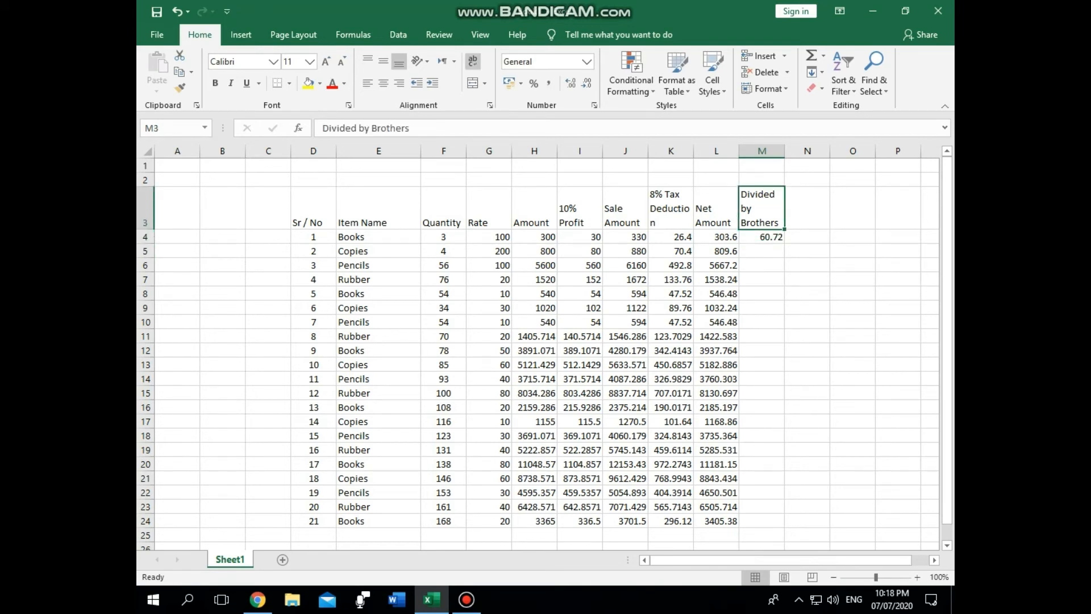
pyautogui.press('F2')
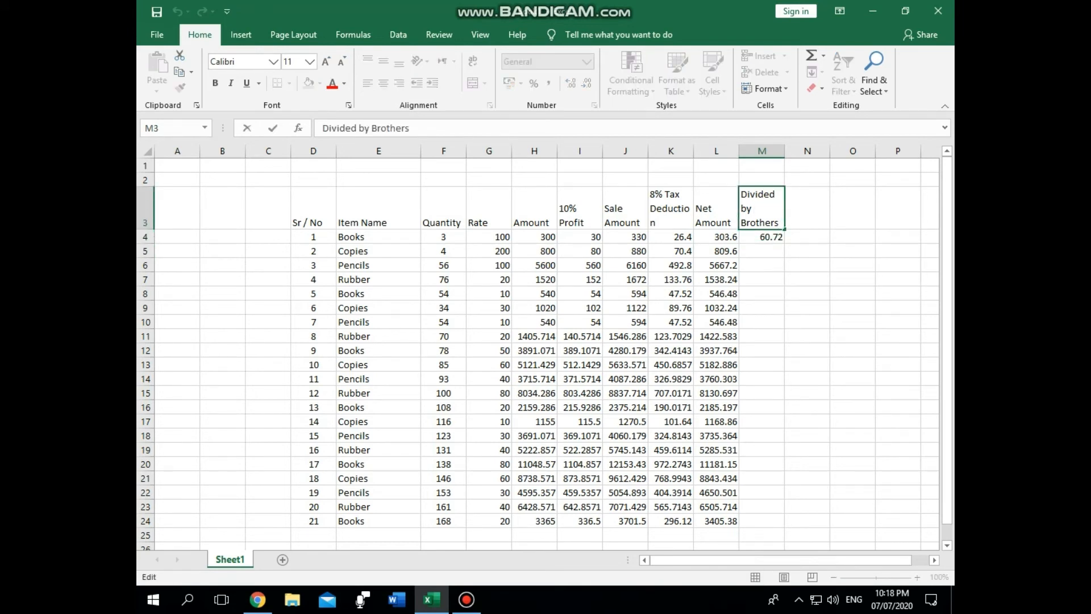
pyautogui.hotkey('ctrl', 'Left')
pyautogui.write('5')
pyautogui.hotkey('ctrl', 'Return')
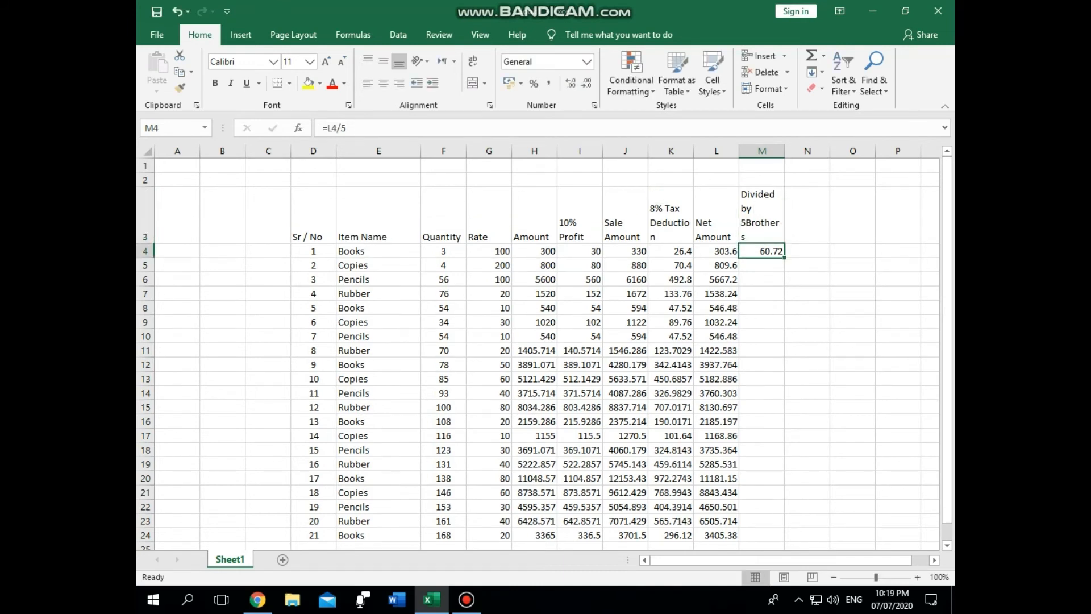
pyautogui.press('F2')
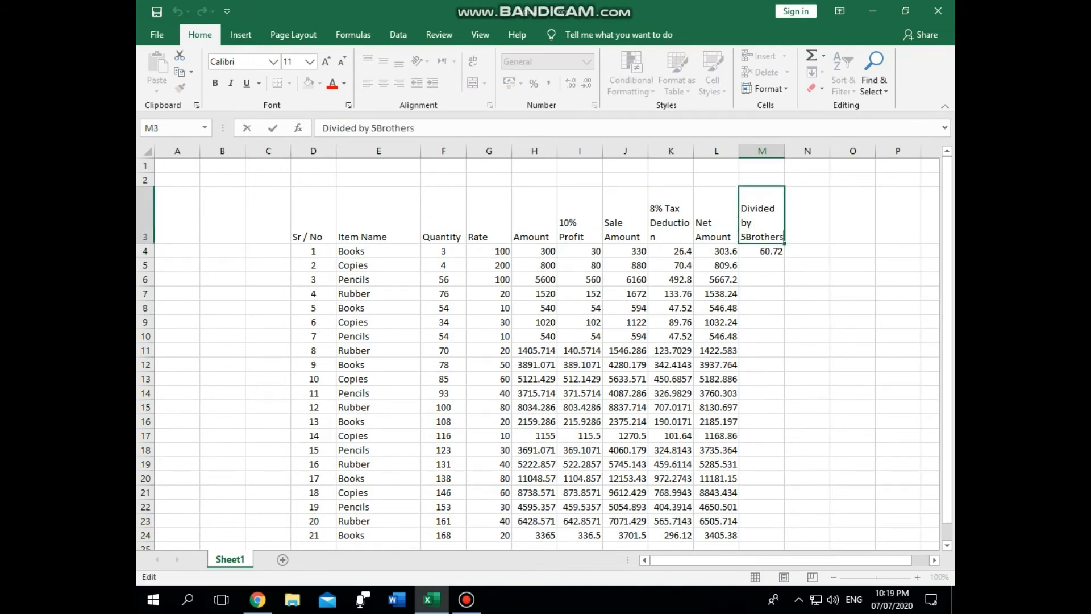
pyautogui.press('Left')
pyautogui.press('Left')
pyautogui.press('Left')
pyautogui.press('Left')
pyautogui.press('Left')
pyautogui.press('Left')
pyautogui.press('Left')
pyautogui.press('Left')
pyautogui.press('Return')
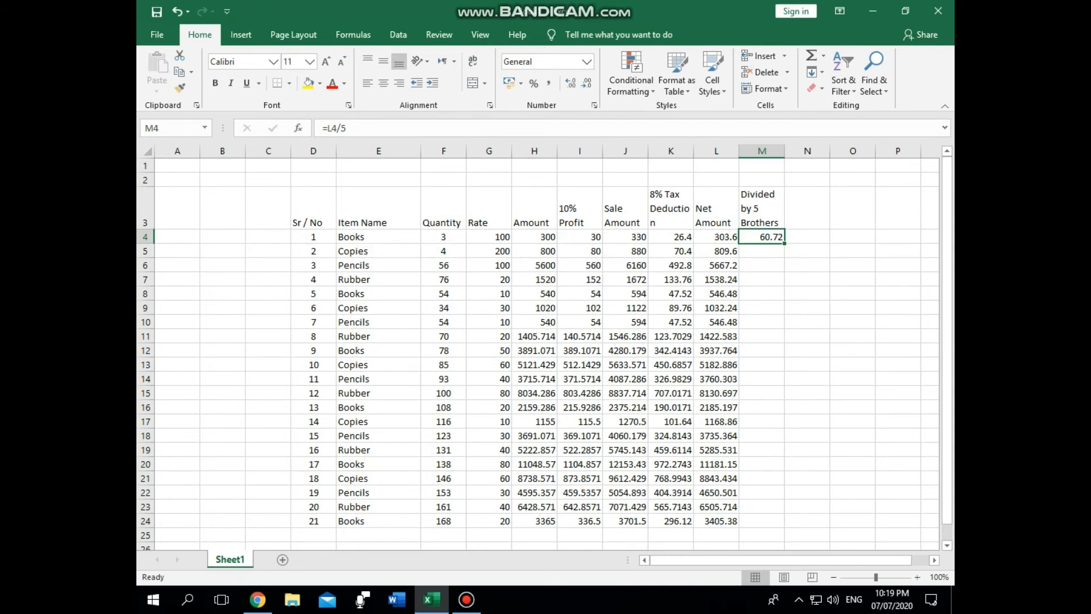
# - Copy the share formula from M4 down to M24 and check the copied formulas
pyautogui.moveTo(784, 243); pyautogui.dragTo(785, 524)
pyautogui.click(807, 323)
pyautogui.click(762, 251)
pyautogui.click(762, 237)
pyautogui.press('Down')
pyautogui.press('Down')
pyautogui.scroll(-1, 544, 352)
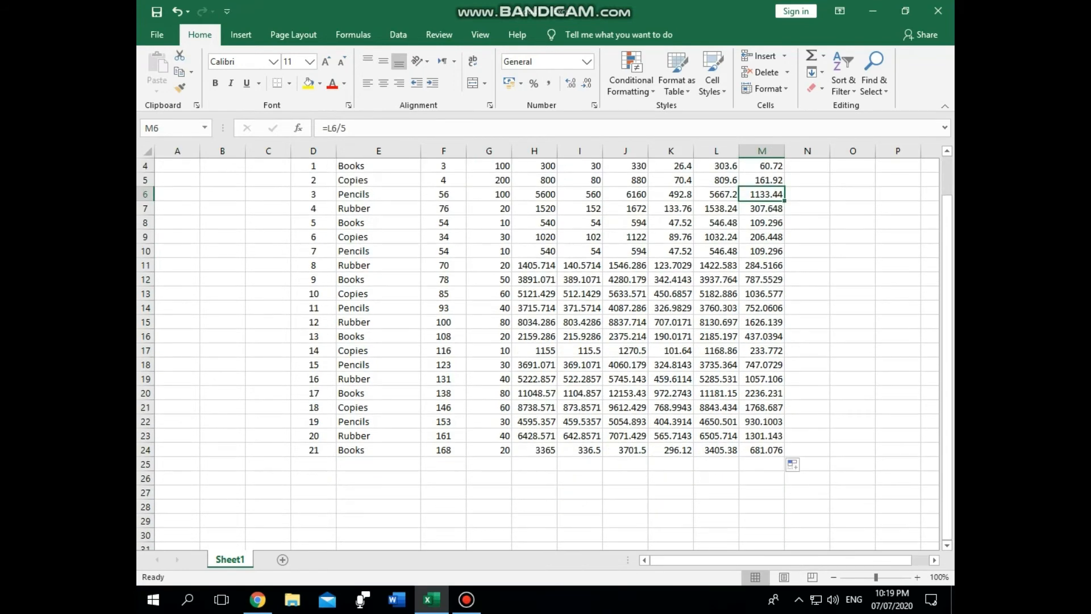
# - Add AutoSum totals in row 25 for the columns from Amount through Divided by 5 Brothers
pyautogui.click(534, 464)
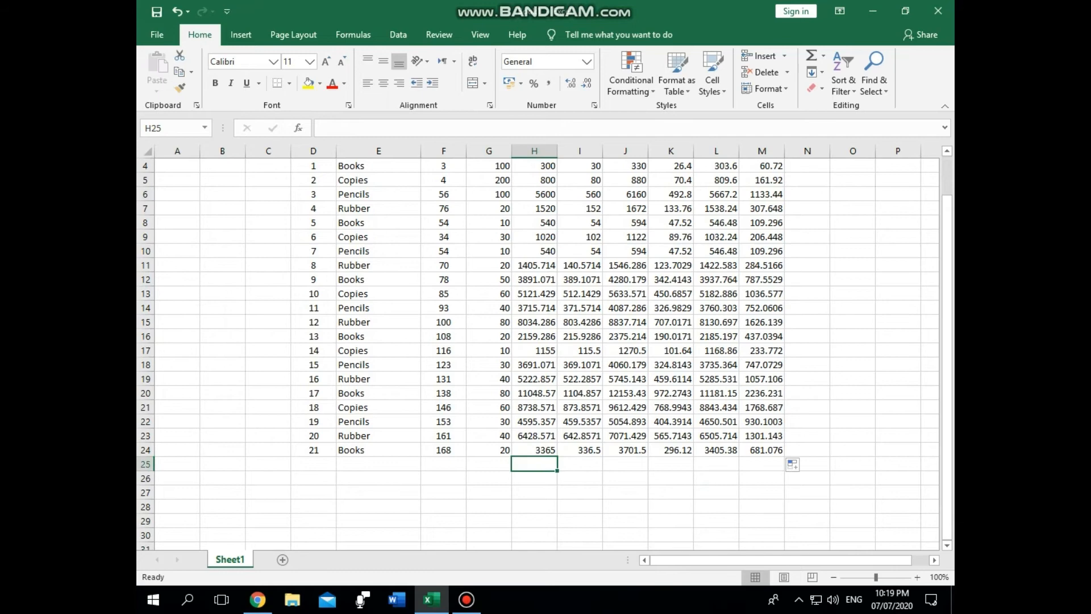
pyautogui.scroll(1, 537, 352)
pyautogui.scroll(-1, 538, 352)
pyautogui.scroll(1, 537, 352)
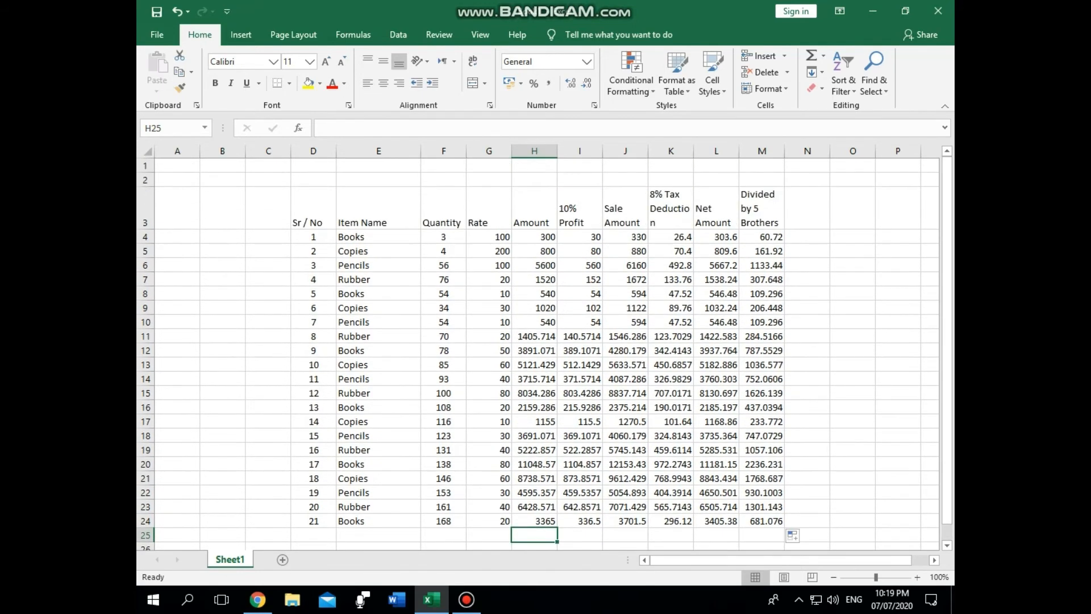
pyautogui.moveTo(534, 237); pyautogui.dragTo(534, 535)
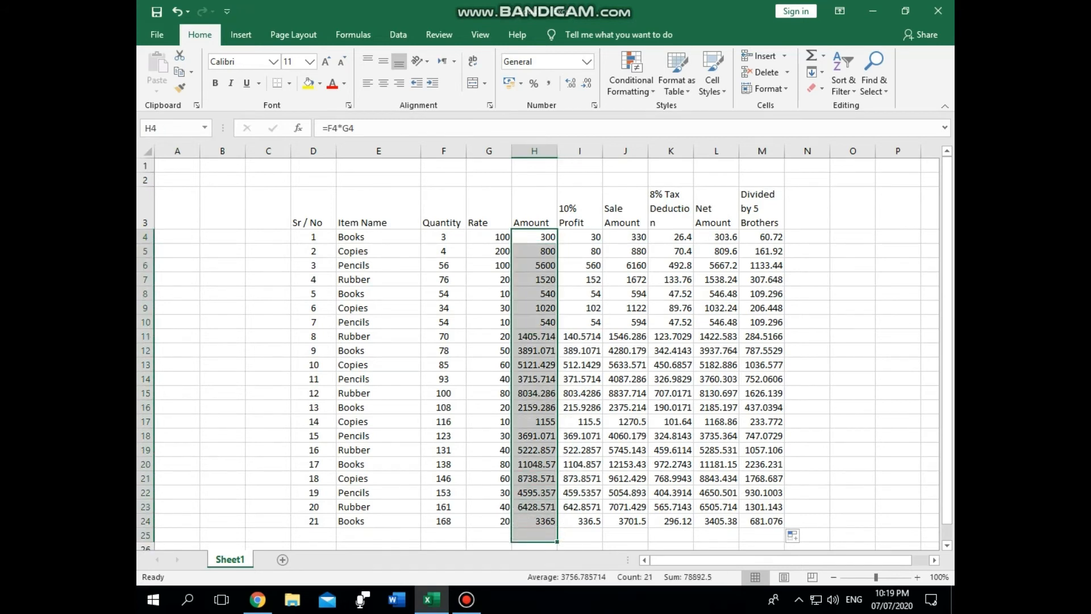
pyautogui.click(813, 55)
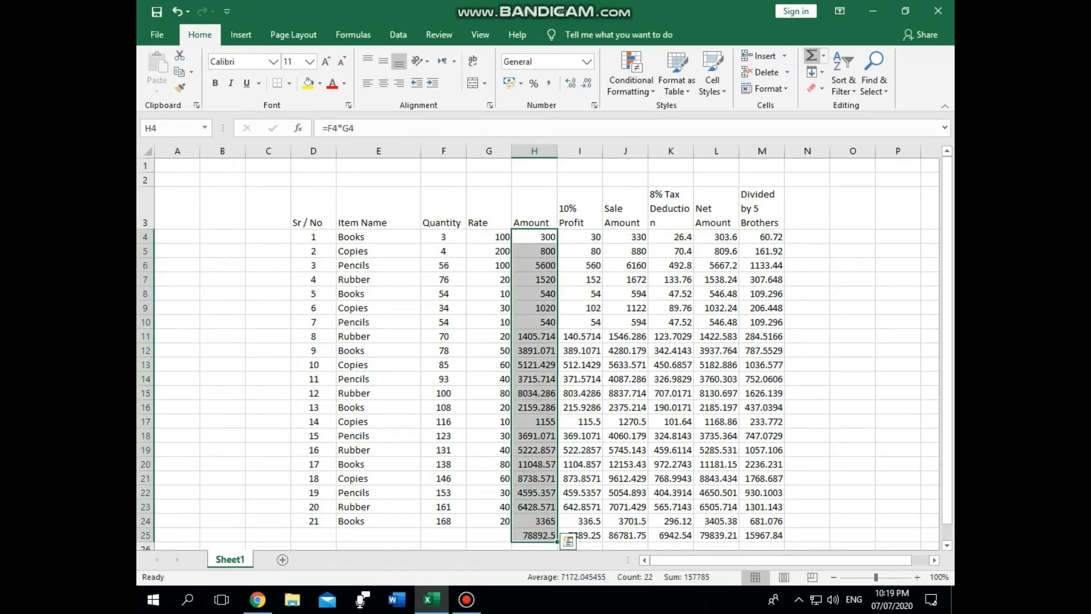
# - Select the column totals in H25:M25 and make them bold
pyautogui.press('Down')
pyautogui.press('Down')
pyautogui.press('Down')
pyautogui.press('Down')
pyautogui.press('Down')
pyautogui.press('Down')
pyautogui.press('Down')
pyautogui.press('Down')
pyautogui.press('Down')
pyautogui.press('Down')
pyautogui.press('Down')
pyautogui.press('Down')
pyautogui.press('Down')
pyautogui.press('Down')
pyautogui.press('Down')
pyautogui.press('Down')
pyautogui.press('Down')
pyautogui.press('Down')
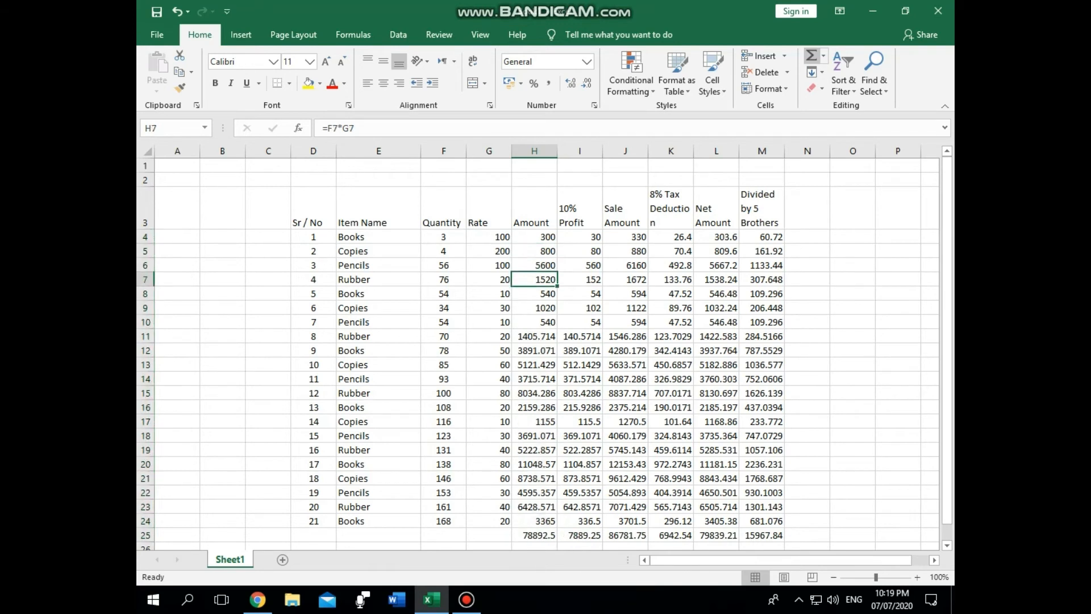
pyautogui.press('Down')
pyautogui.press('Down')
pyautogui.press('Down')
pyautogui.hotkey('shift', 'Right')
pyautogui.hotkey('shift', 'Right')
pyautogui.hotkey('shift', 'Right')
pyautogui.hotkey('shift', 'Right')
pyautogui.hotkey('shift', 'Right')
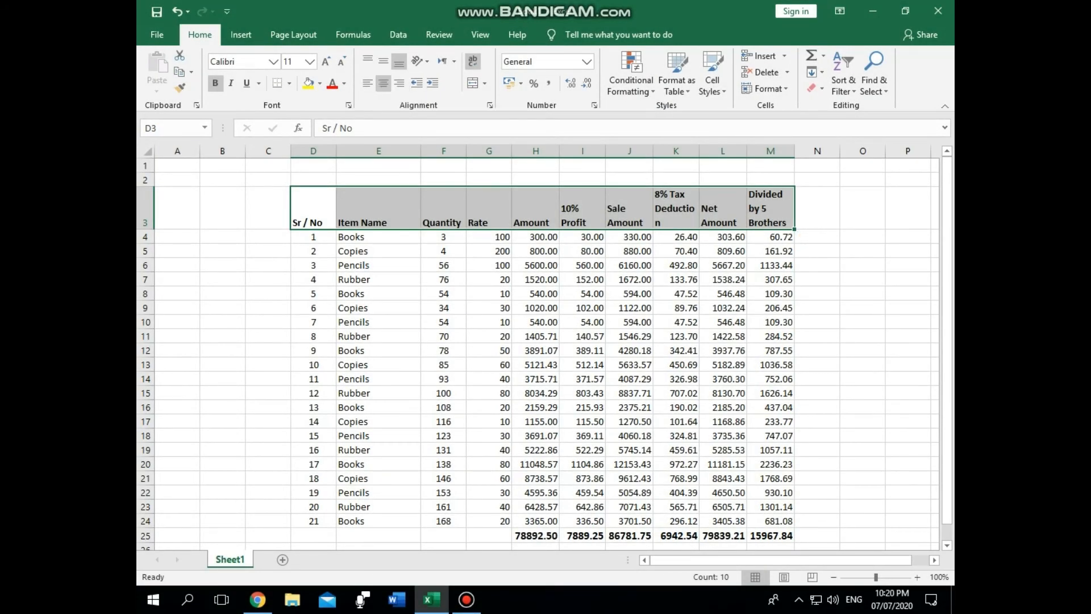
# - Centre the column headings in D3:M3 and left-align the Item Name heading in E3
pyautogui.click(384, 83)
pyautogui.click(379, 208)
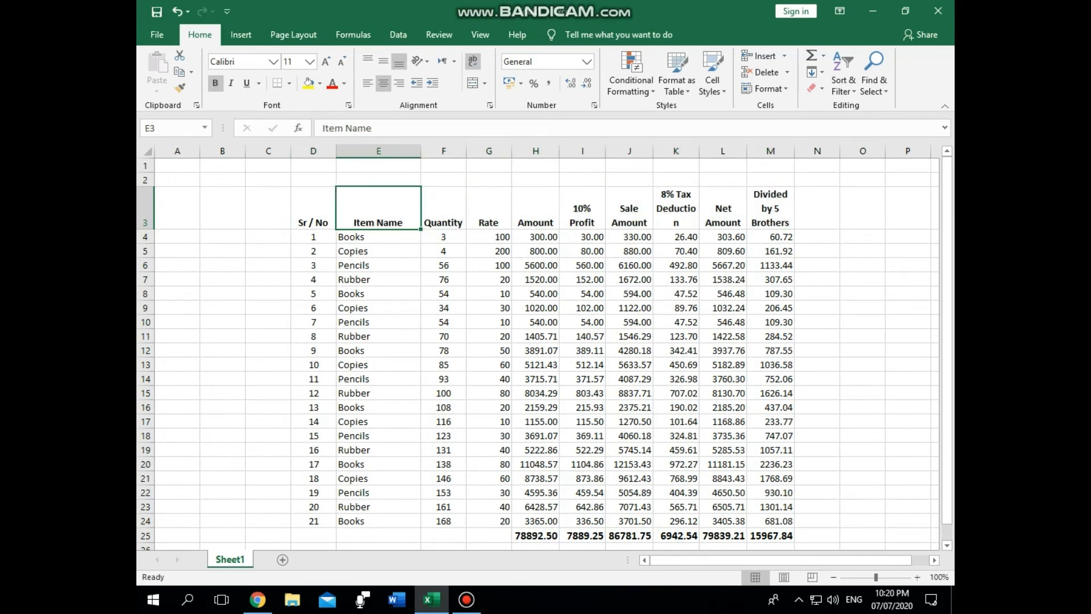
pyautogui.click(367, 83)
pyautogui.click(535, 208)
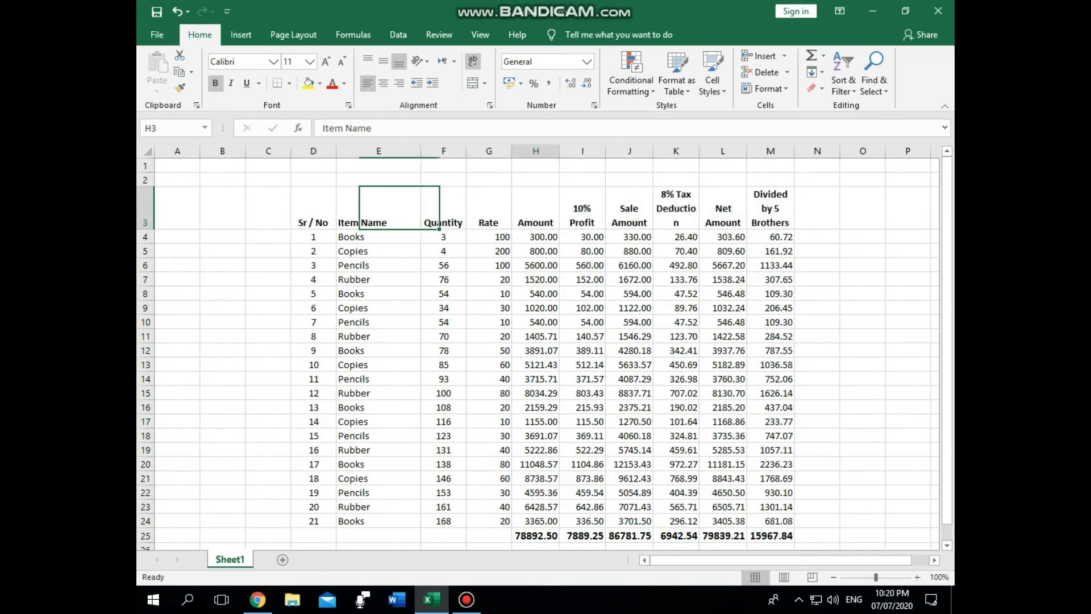
pyautogui.click(313, 208)
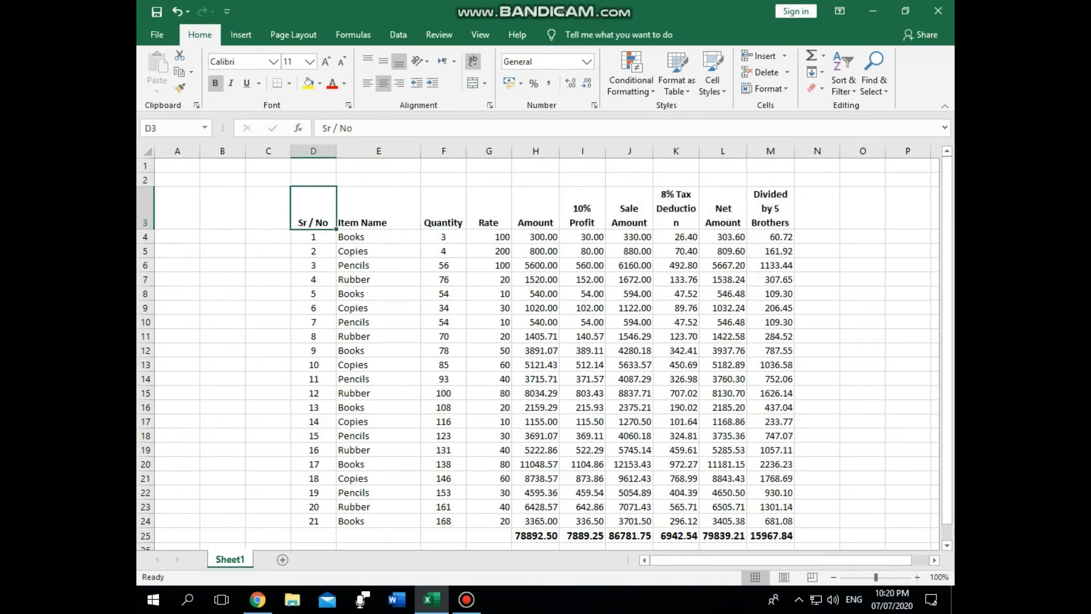
# - Give the table D3:M25 a double-line outline border and thin solid single-line inside borders
pyautogui.moveTo(313, 209); pyautogui.dragTo(771, 535)
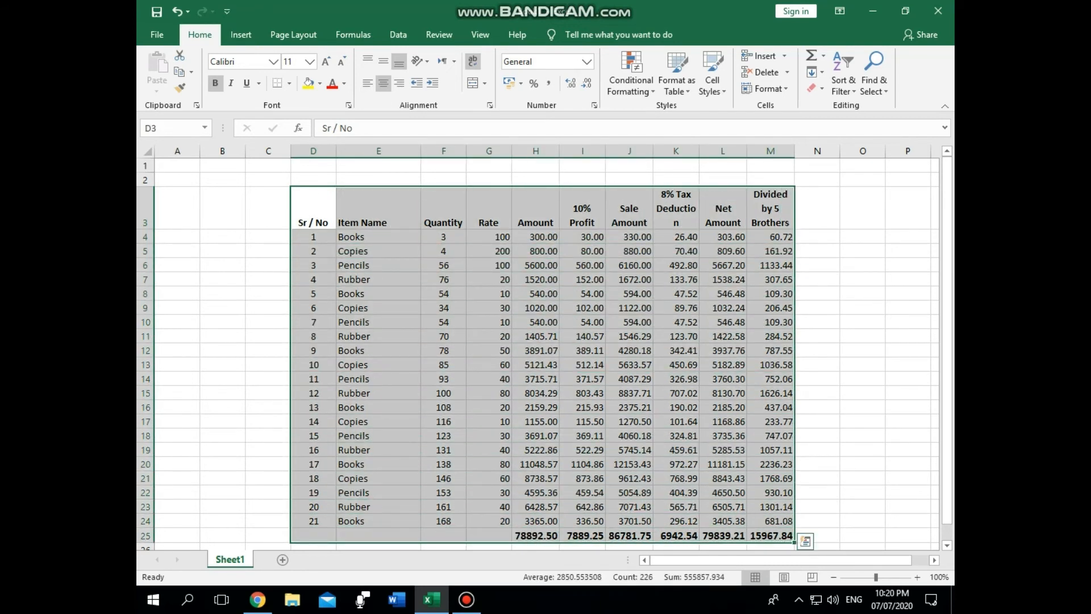
pyautogui.rightClick(451, 243)
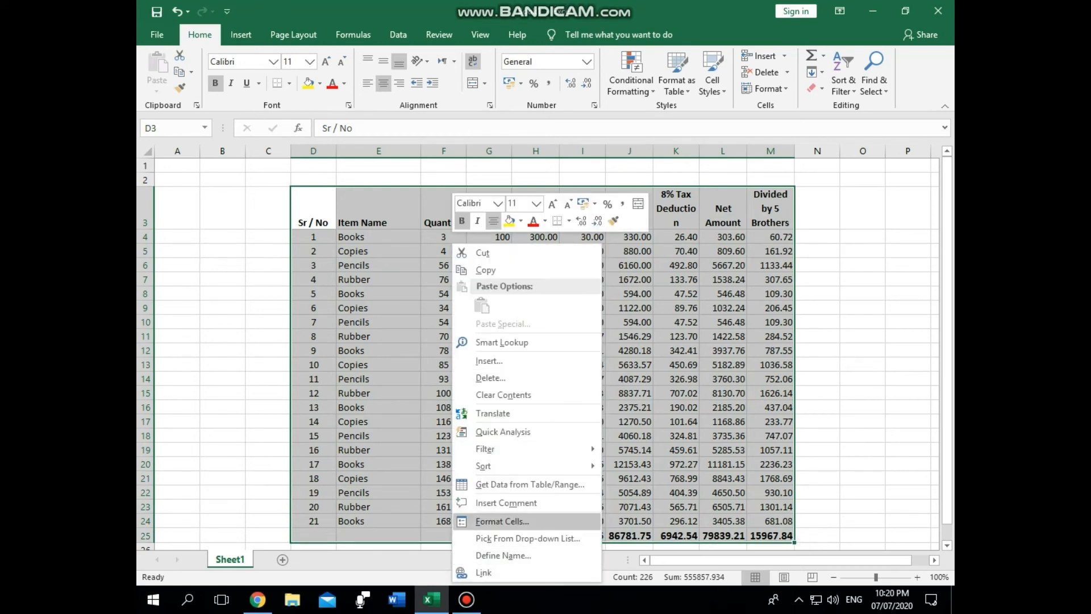
pyautogui.click(500, 519)
pyautogui.click(483, 271)
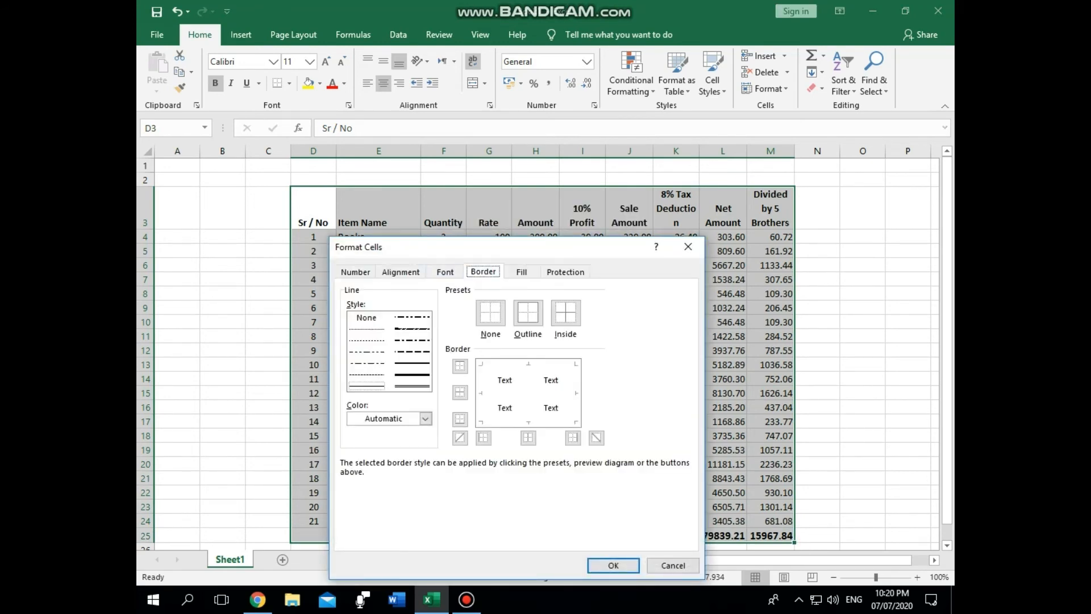
pyautogui.click(412, 386)
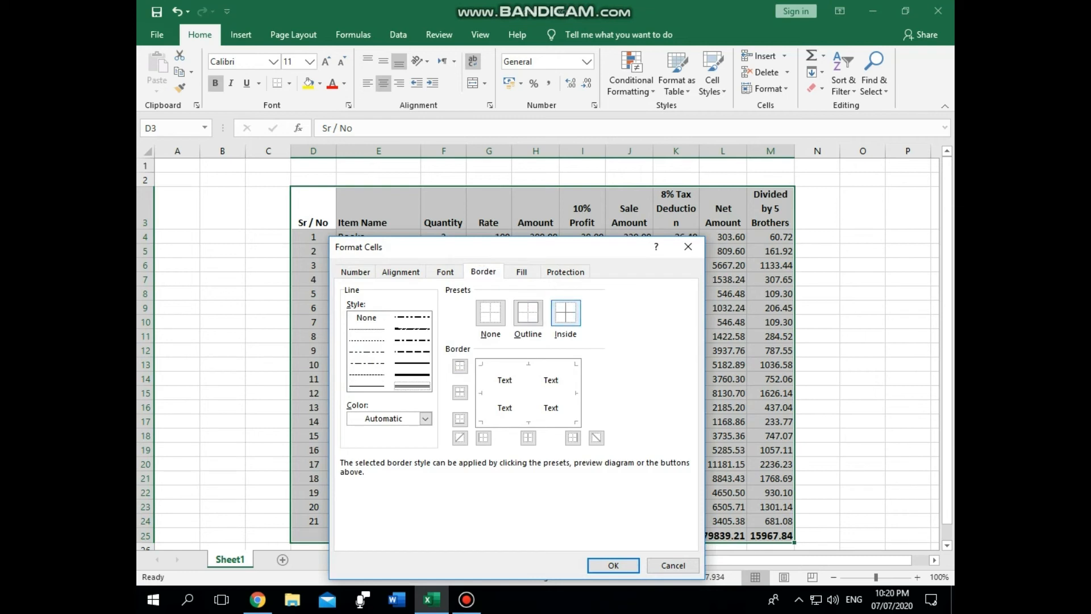
pyautogui.click(527, 313)
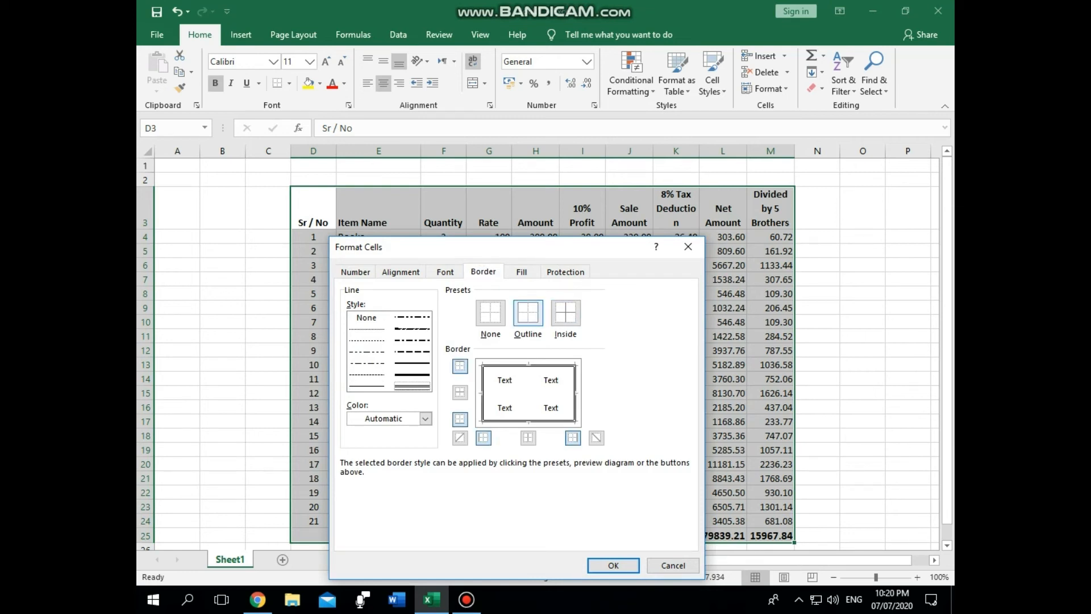
pyautogui.click(366, 387)
pyautogui.click(565, 314)
pyautogui.click(614, 566)
pyautogui.click(723, 352)
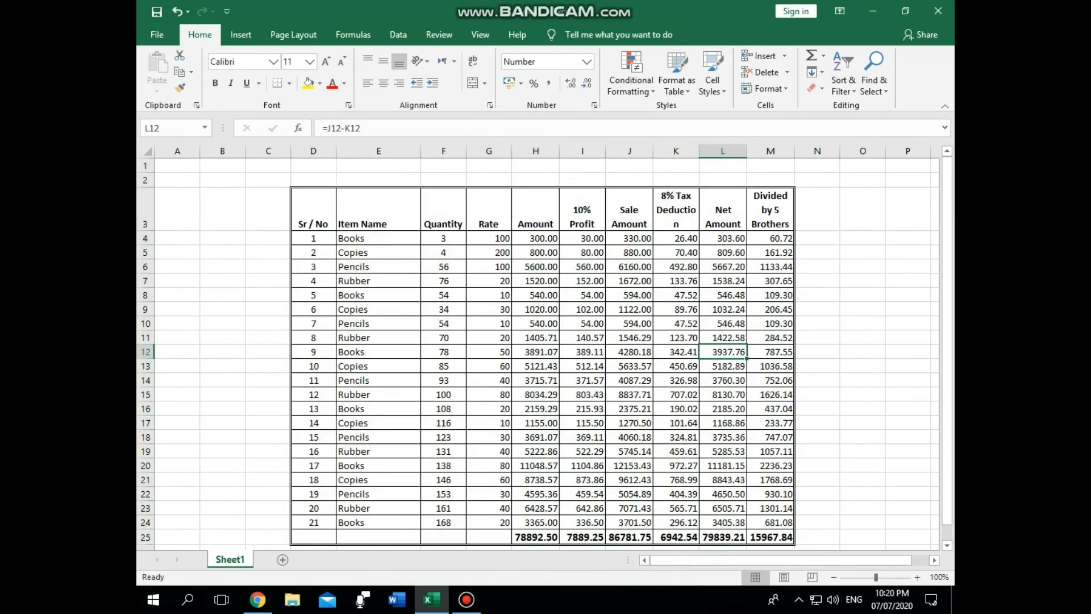
pyautogui.click(379, 210)
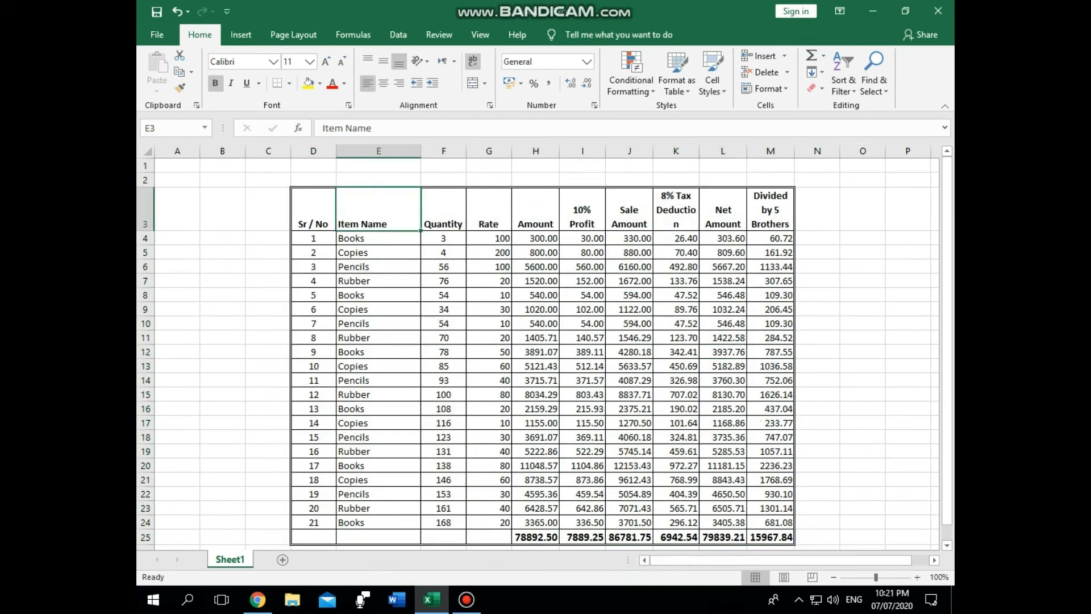
pyautogui.click(378, 166)
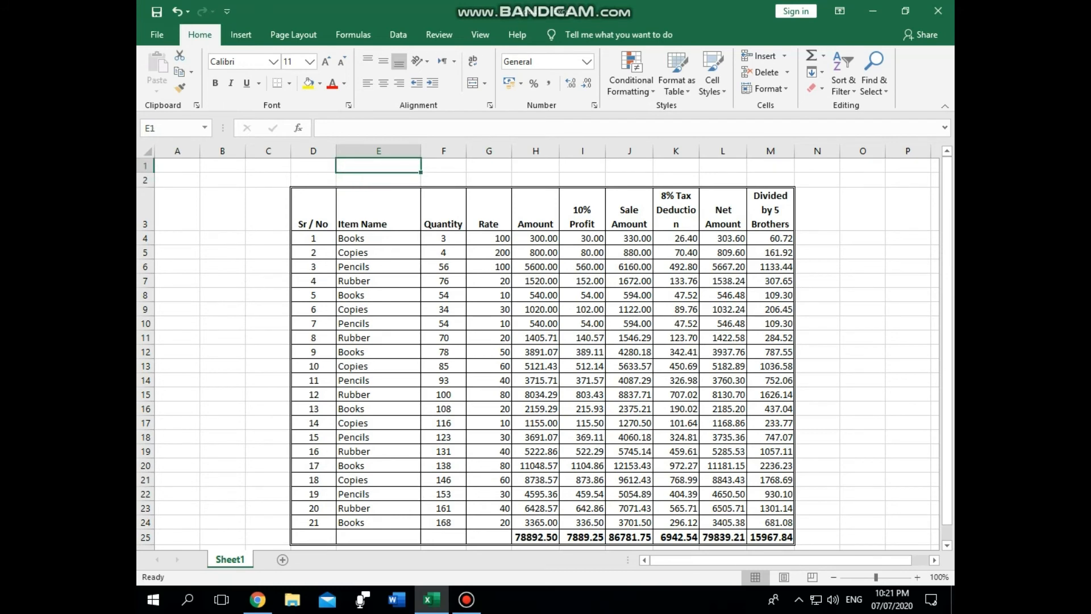
pyautogui.hotkey('shift', 'Down')
pyautogui.hotkey('shift', 'Down')
pyautogui.hotkey('shift', 'Down')
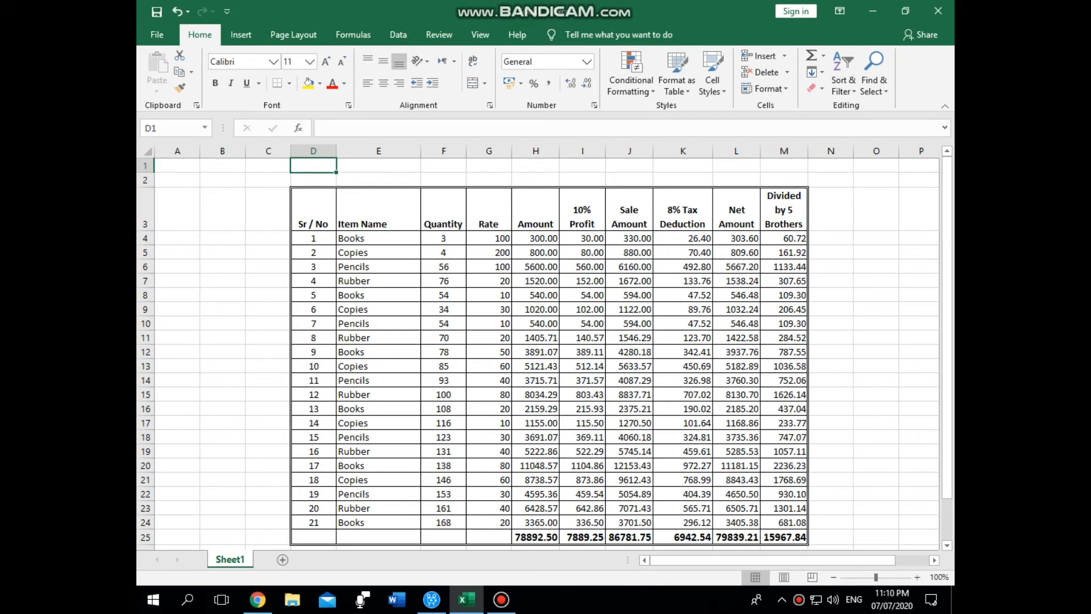
# - Enter the title Asad & Sons in D1 and the subtitle Daily Sale and Purchase Details in D2
pyautogui.write('Asad')
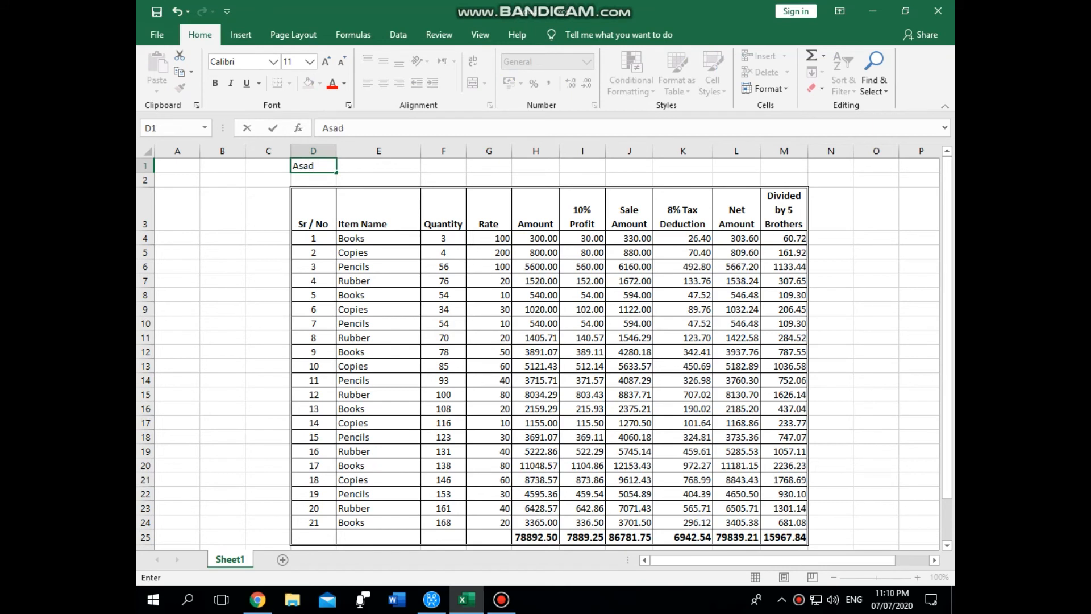
pyautogui.write(' & Sons')
pyautogui.press('Return')
pyautogui.write('Dial')
pyautogui.press('BackSpace')
pyautogui.press('BackSpace')
pyautogui.press('BackSpace')
pyautogui.write('aily Sal')
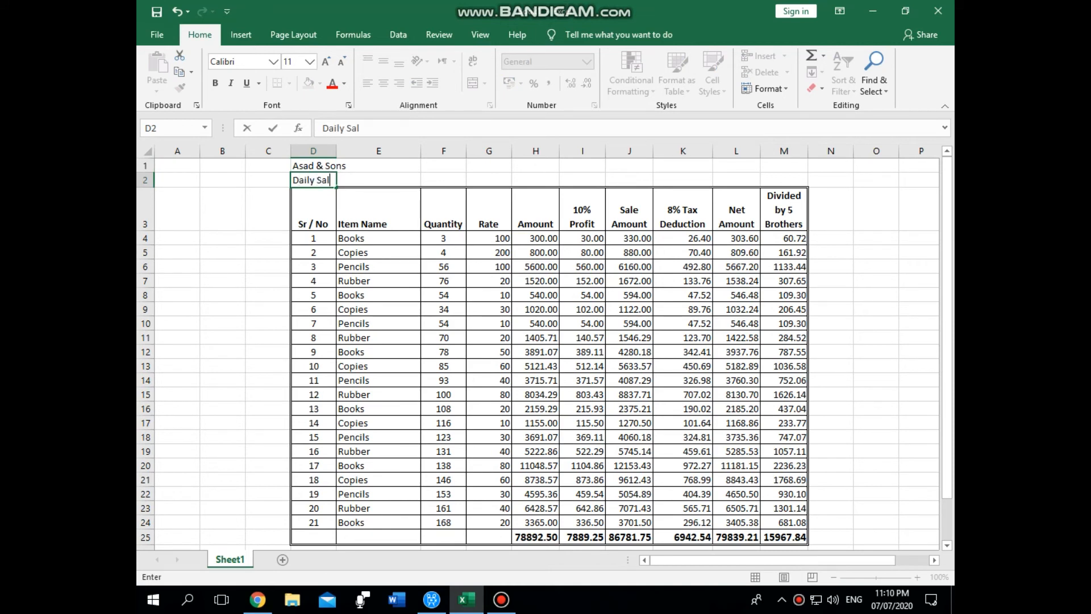
pyautogui.write('e and Purcha')
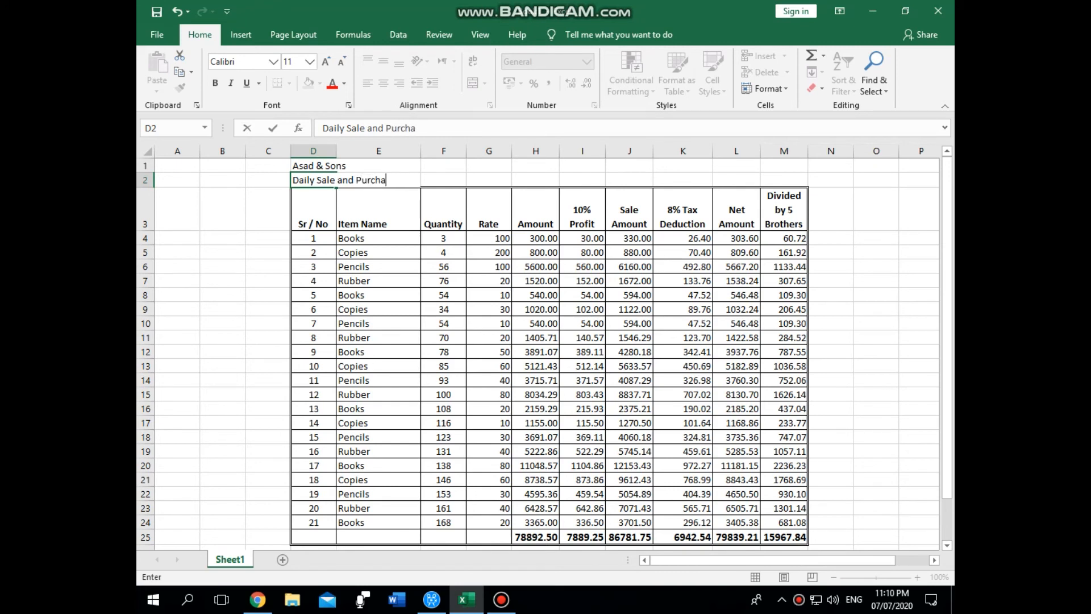
pyautogui.write('se Detai')
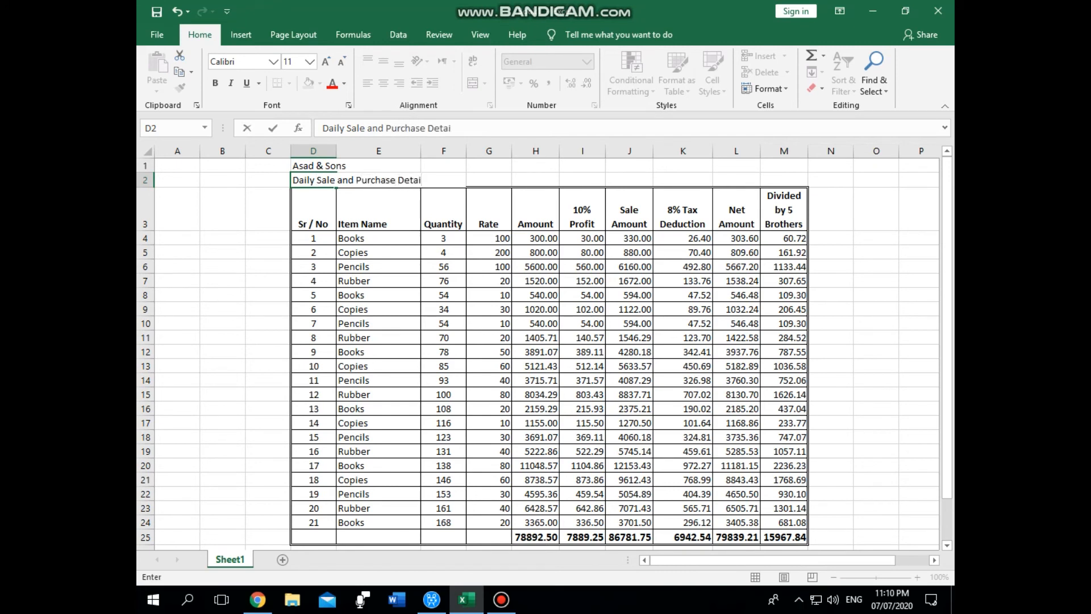
pyautogui.write('ls')
pyautogui.press('Return')
# - Set the font size of the title and subtitle in D1:D2 to 40
pyautogui.press('Up')
pyautogui.press('Up')
pyautogui.press('Down')
pyautogui.press('Up')
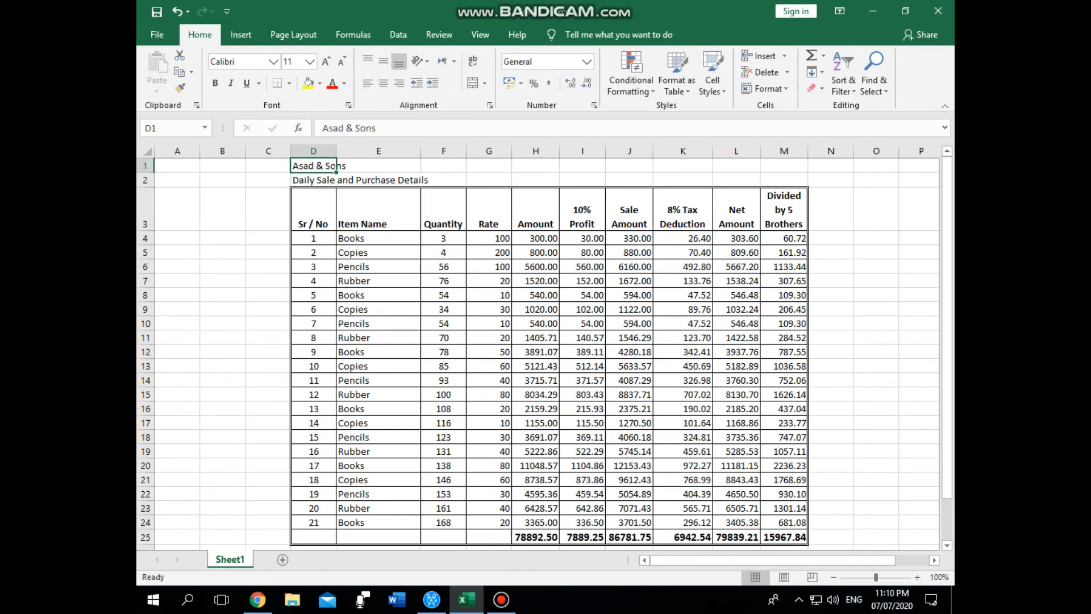
pyautogui.hotkey('shift', 'Down')
pyautogui.hotkey('alt', 'h')
pyautogui.press('f')
pyautogui.press('s')
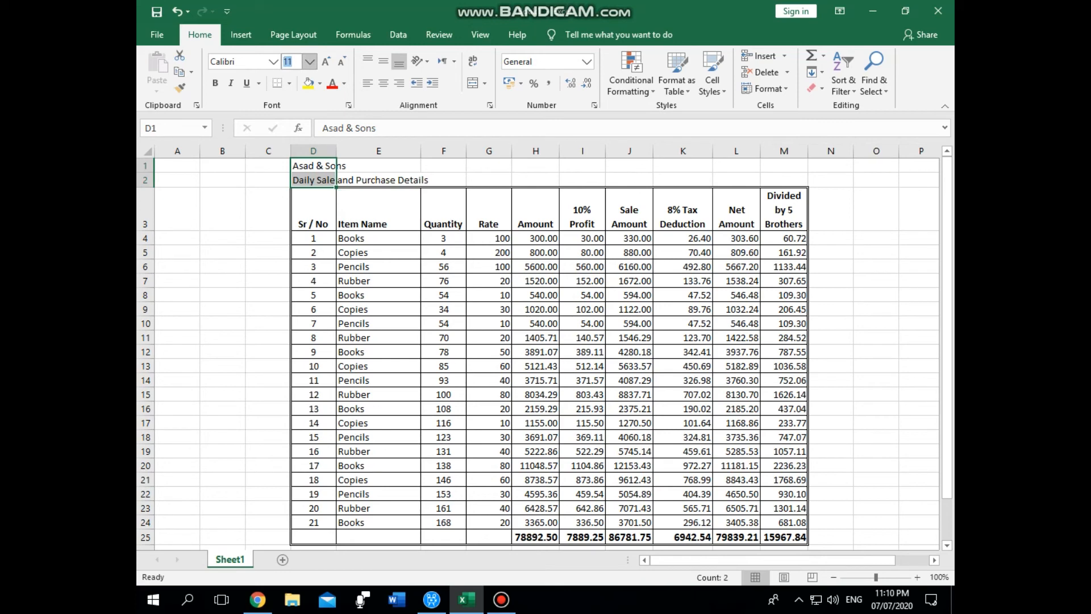
pyautogui.write('40')
pyautogui.press('Return')
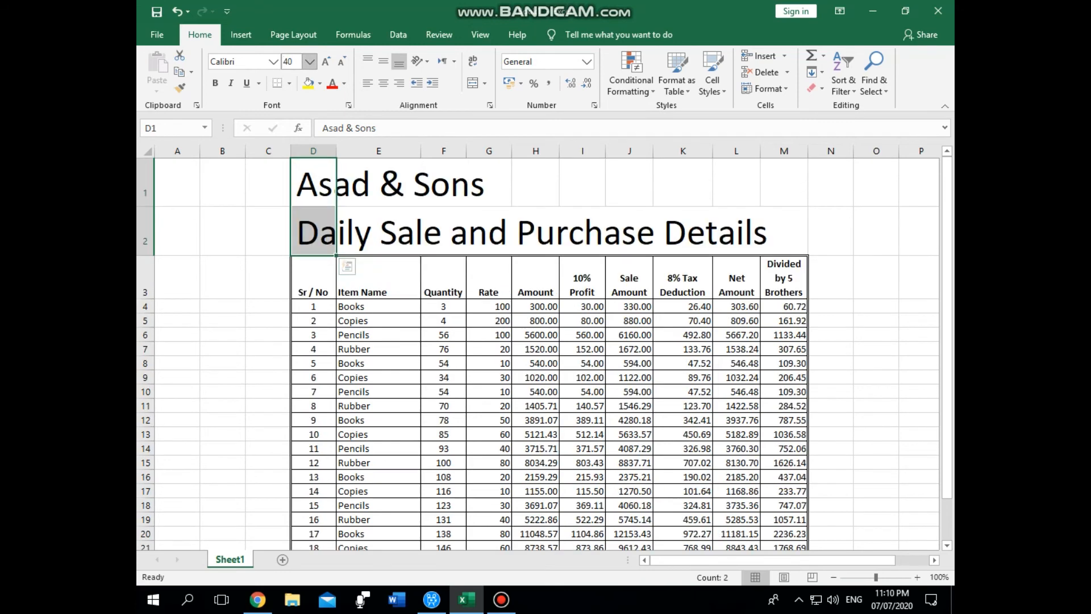
pyautogui.press('Down')
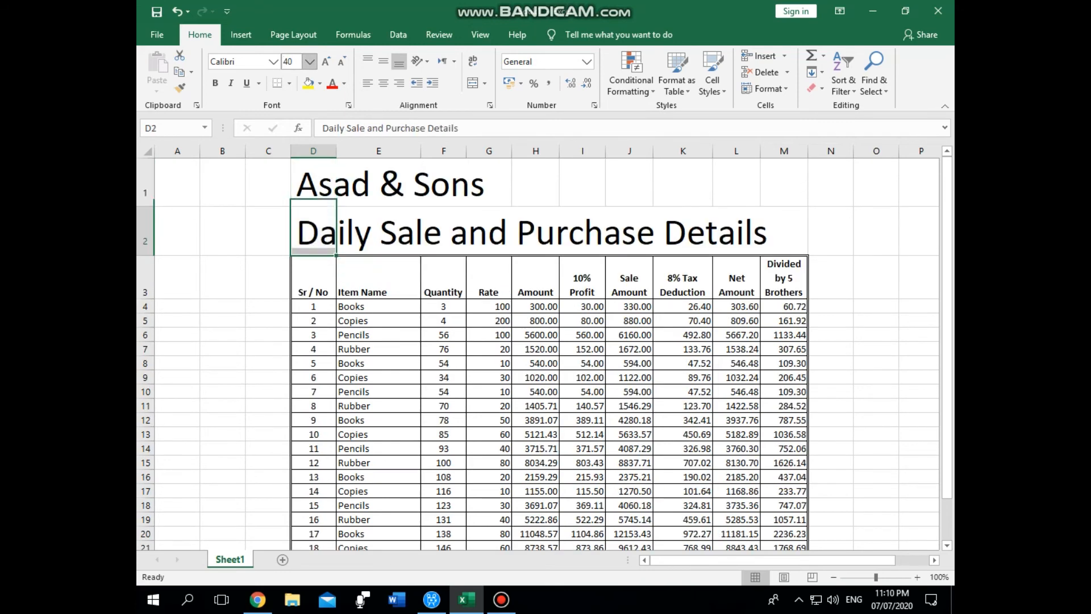
# - Centre the title and subtitle horizontally in cells D1:D2
pyautogui.press('Up')
pyautogui.hotkey('shift', 'Down')
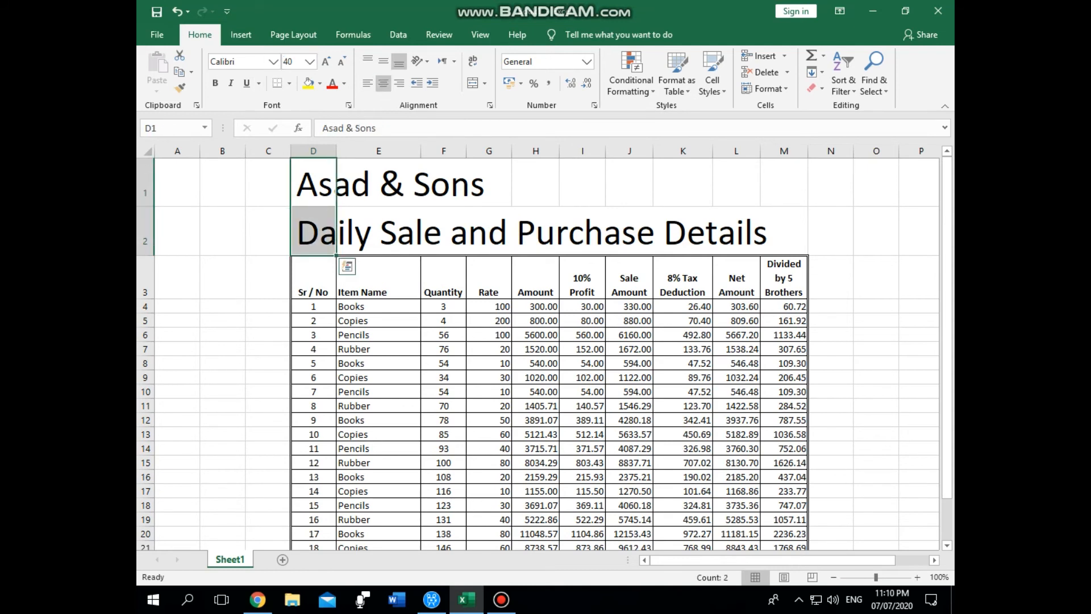
pyautogui.click(383, 83)
pyautogui.press('Down')
pyautogui.press('Up')
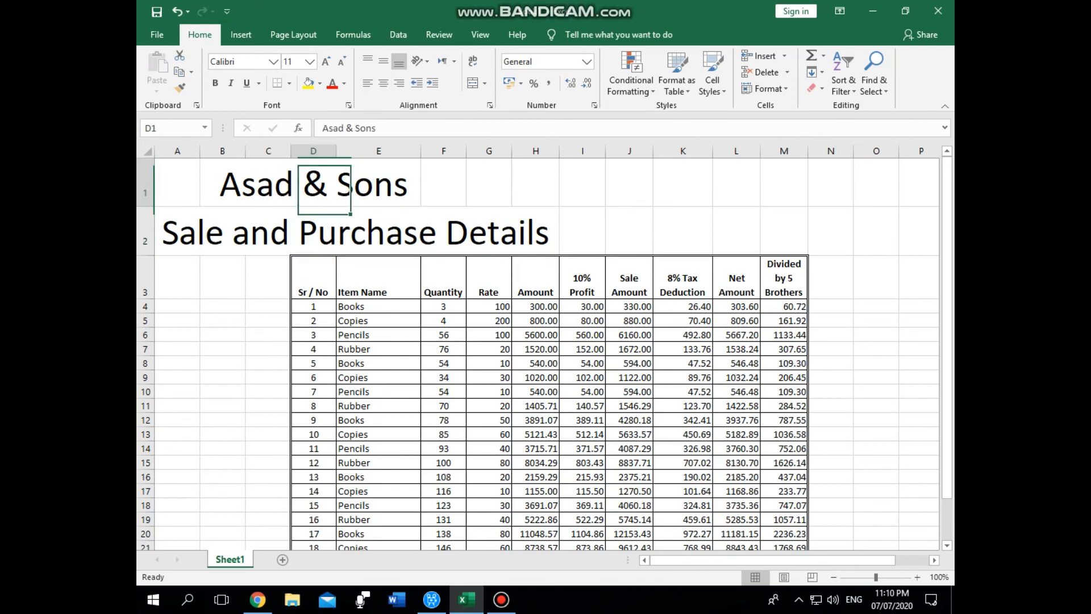
# - Merge and centre the title across D1:M1 and the subtitle across D2:M2
pyautogui.press('Left')
pyautogui.press('Right')
pyautogui.hotkey('shift', 'Right')
pyautogui.hotkey('shift', 'Right')
pyautogui.hotkey('shift', 'Right')
pyautogui.hotkey('shift', 'Right')
pyautogui.hotkey('shift', 'Right')
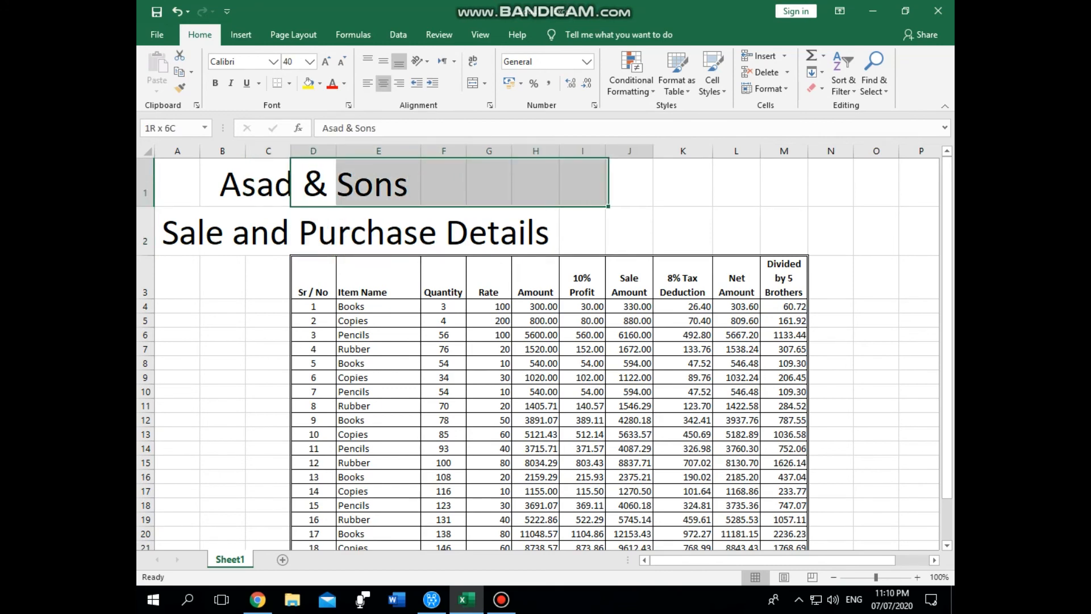
pyautogui.hotkey('shift', 'Right')
pyautogui.hotkey('shift', 'Right')
pyautogui.hotkey('shift', 'Right')
pyautogui.hotkey('shift', 'Right')
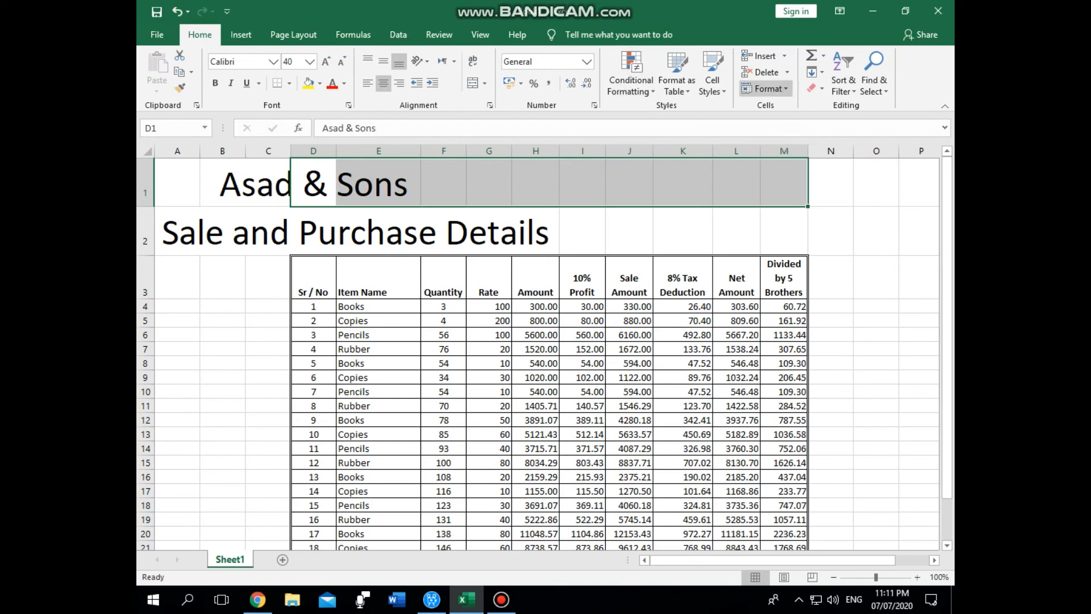
pyautogui.click(765, 88)
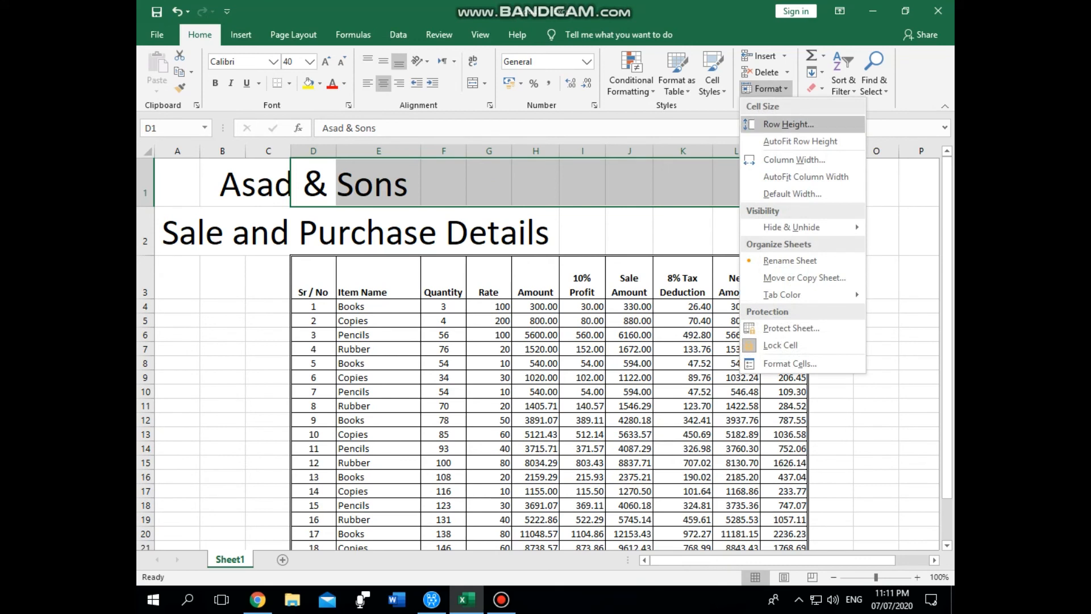
pyautogui.moveTo(792, 226)
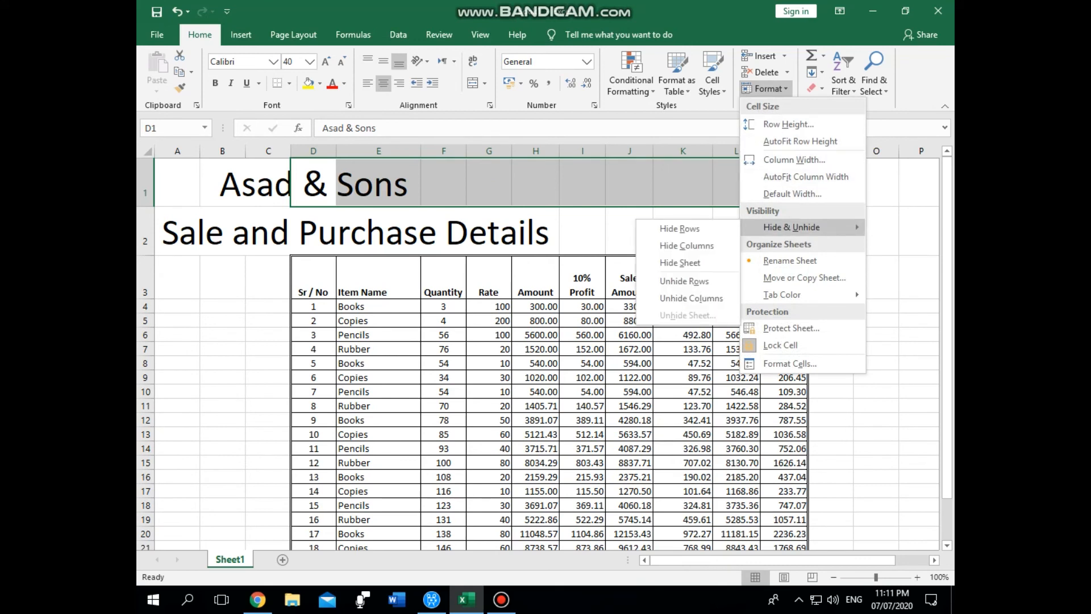
pyautogui.click(473, 83)
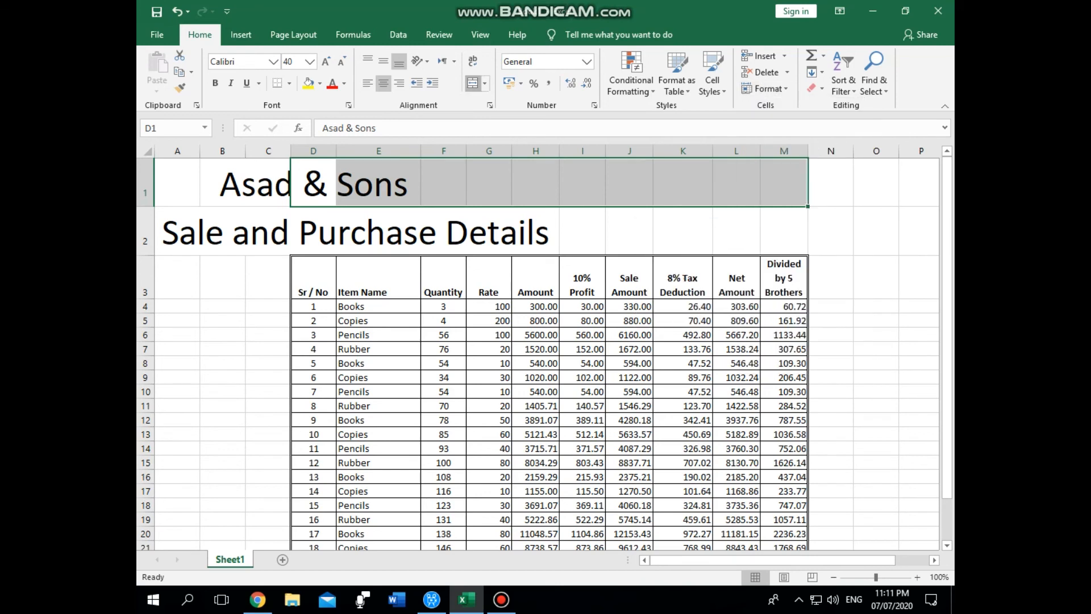
pyautogui.moveTo(313, 230); pyautogui.dragTo(785, 230)
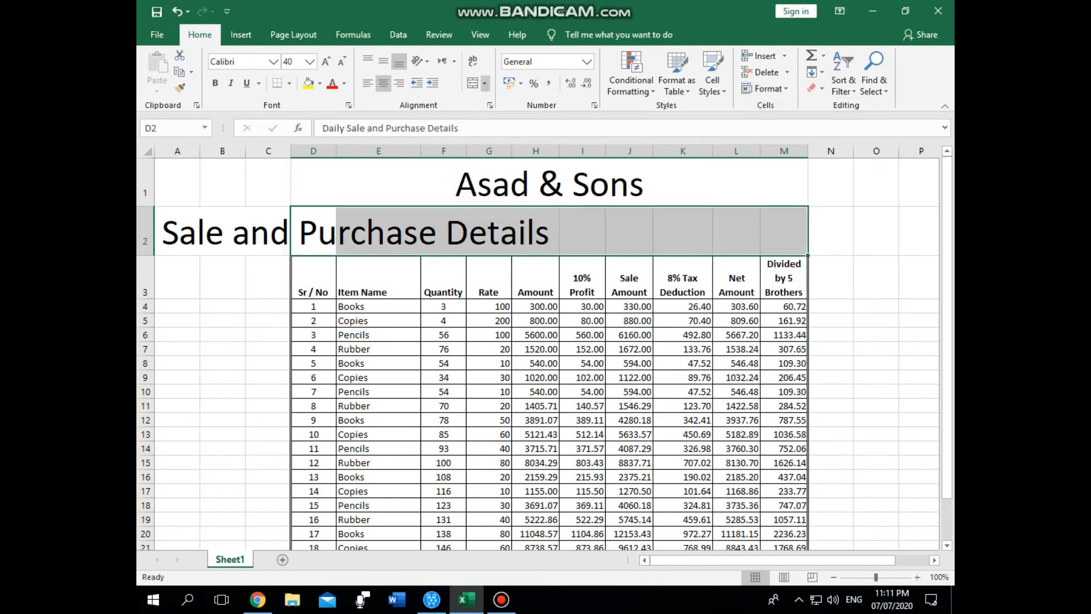
pyautogui.click(473, 83)
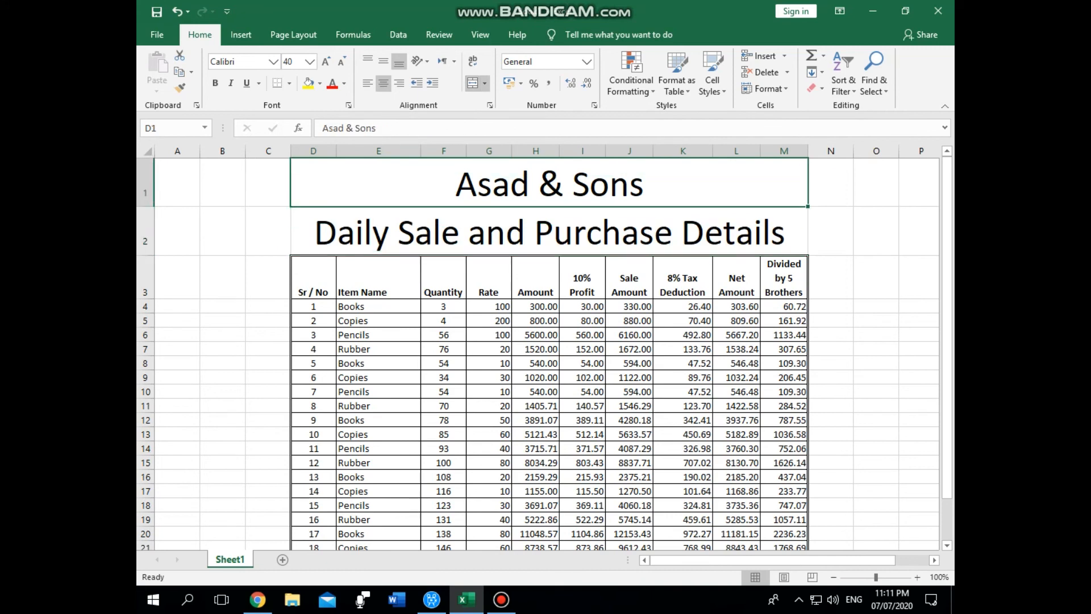
# - Underline the merged title in row 1 and the merged subtitle in row 2
pyautogui.click(549, 183)
pyautogui.click(549, 232)
pyautogui.click(549, 183)
pyautogui.hotkey('ctrl', 'u')
pyautogui.click(549, 232)
pyautogui.hotkey('ctrl', 'u')
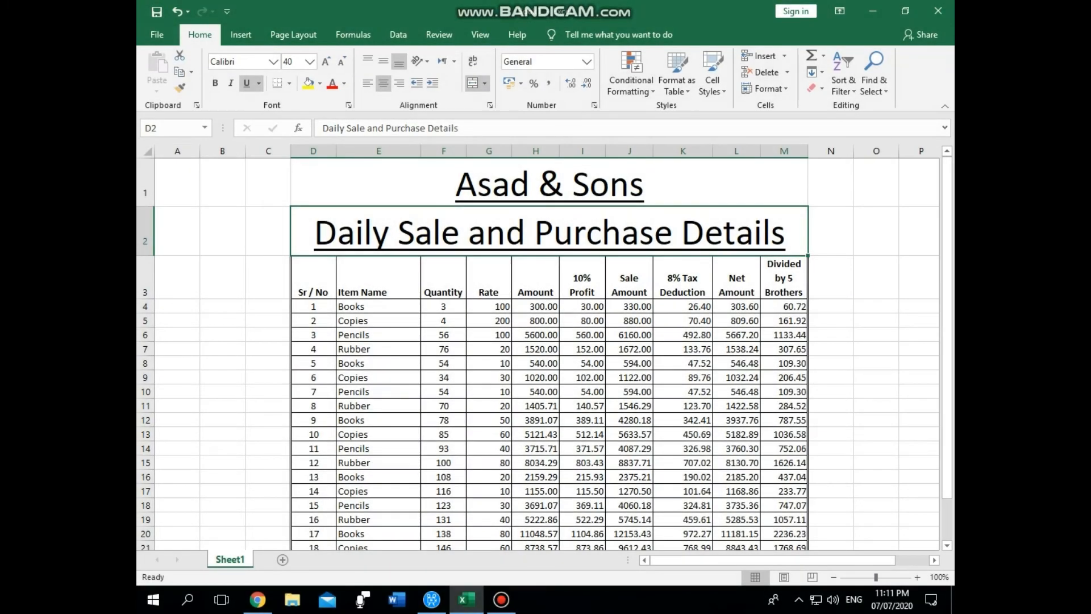
# - Review the finished sheet from the titles and column headings through the item rows to the totals in row 25
pyautogui.press('Down')
pyautogui.press('Down')
pyautogui.press('Down')
pyautogui.press('Down')
pyautogui.press('Down')
pyautogui.press('Down')
pyautogui.press('Down')
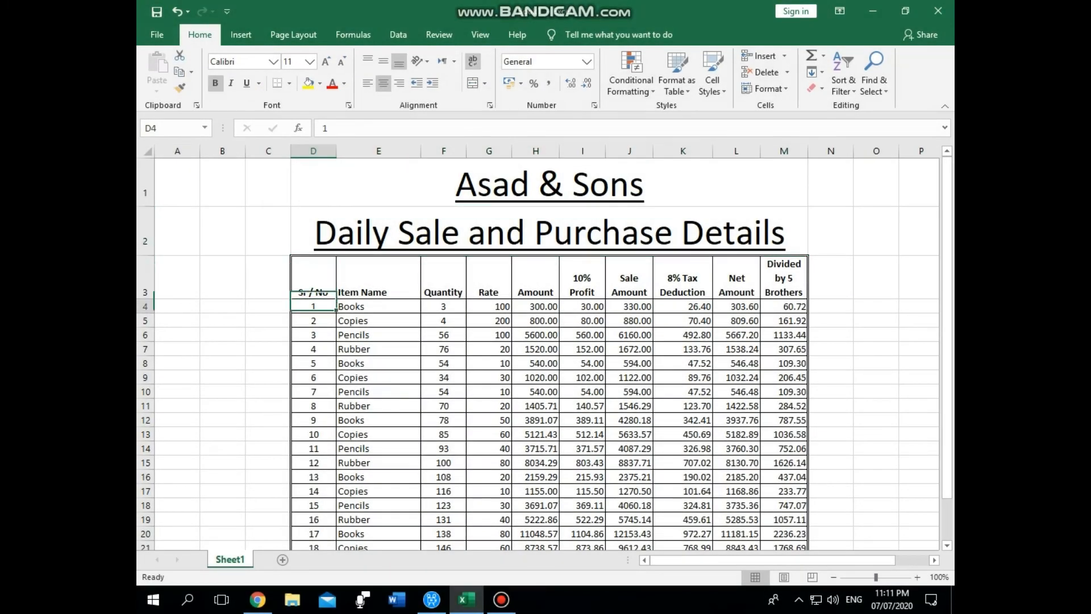
pyautogui.press('Down')
pyautogui.press('Down')
pyautogui.press('Down')
pyautogui.press('Down')
pyautogui.press('Down')
pyautogui.press('Down')
pyautogui.press('Down')
pyautogui.press('Down')
pyautogui.press('Down')
pyautogui.press('Down')
pyautogui.press('Down')
pyautogui.press('Down')
pyautogui.press('Down')
pyautogui.press('Down')
pyautogui.press('Down')
pyautogui.press('Down')
pyautogui.press('Down')
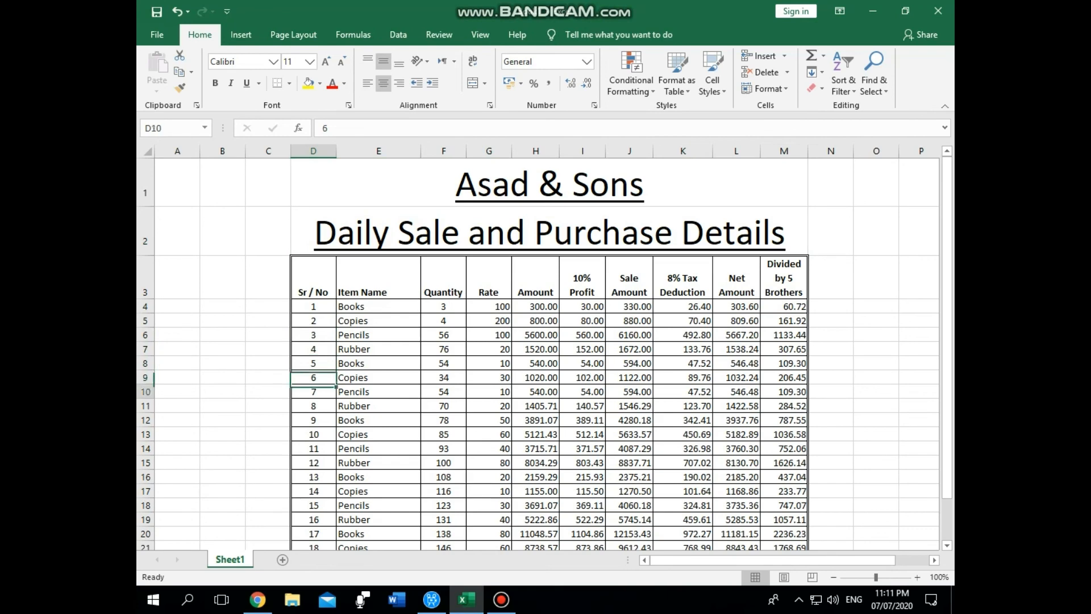
pyautogui.press('Up')
pyautogui.press('Up')
pyautogui.press('Up')
pyautogui.press('Up')
pyautogui.press('Up')
pyautogui.press('Up')
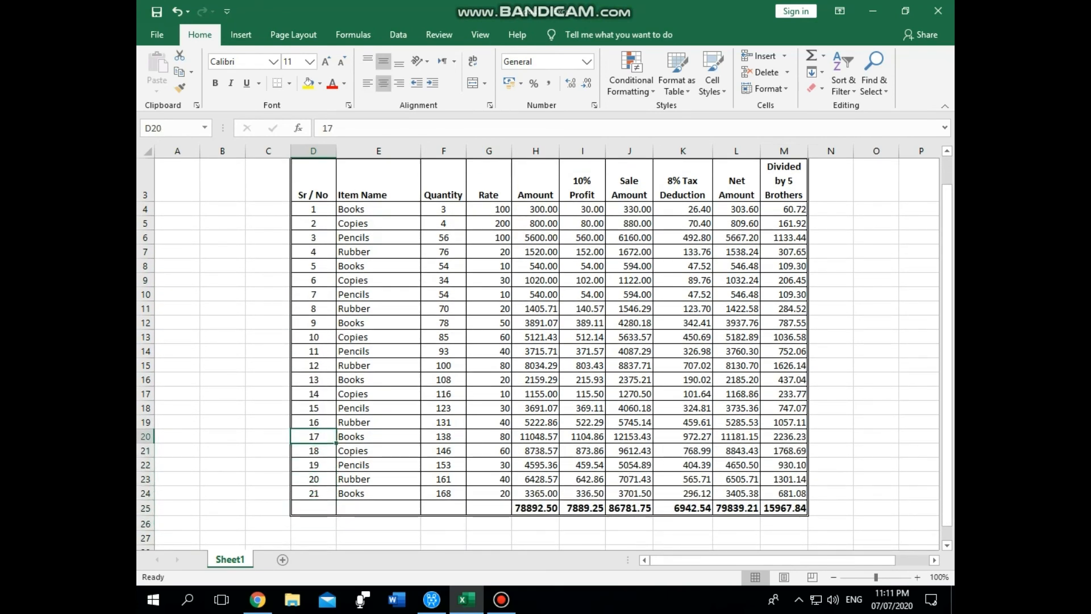
pyautogui.click(583, 309)
pyautogui.click(536, 209)
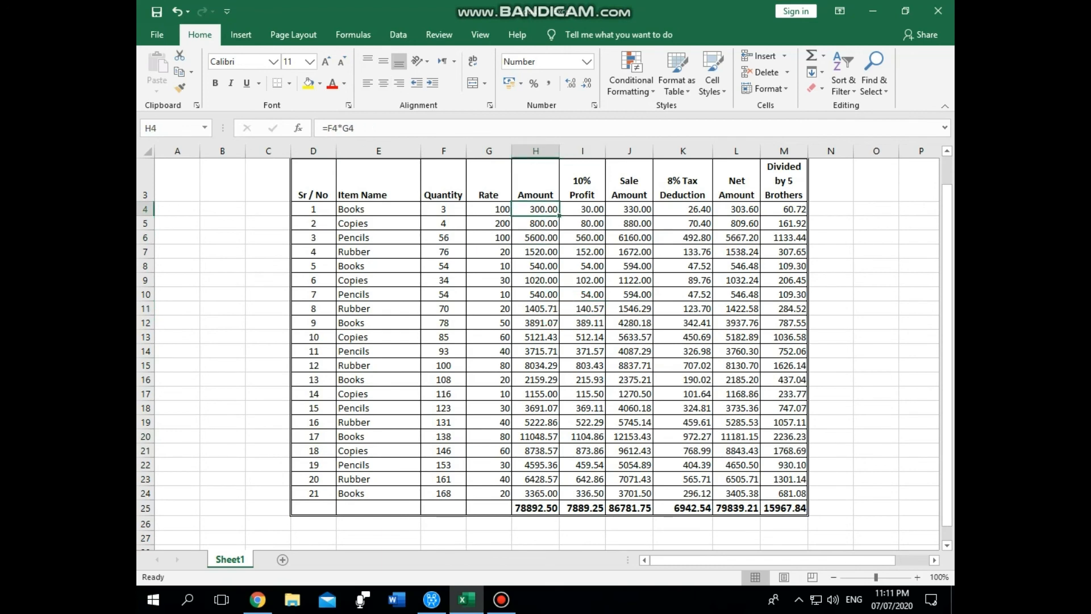
pyautogui.click(489, 181)
pyautogui.scroll(1, 545, 352)
pyautogui.click(784, 278)
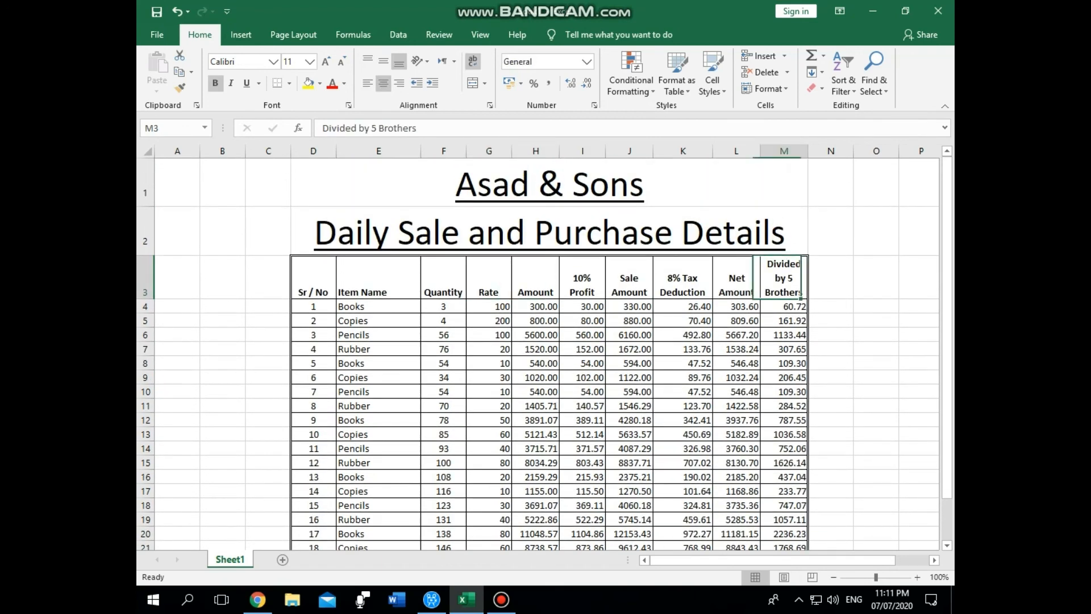
pyautogui.click(379, 278)
pyautogui.click(313, 278)
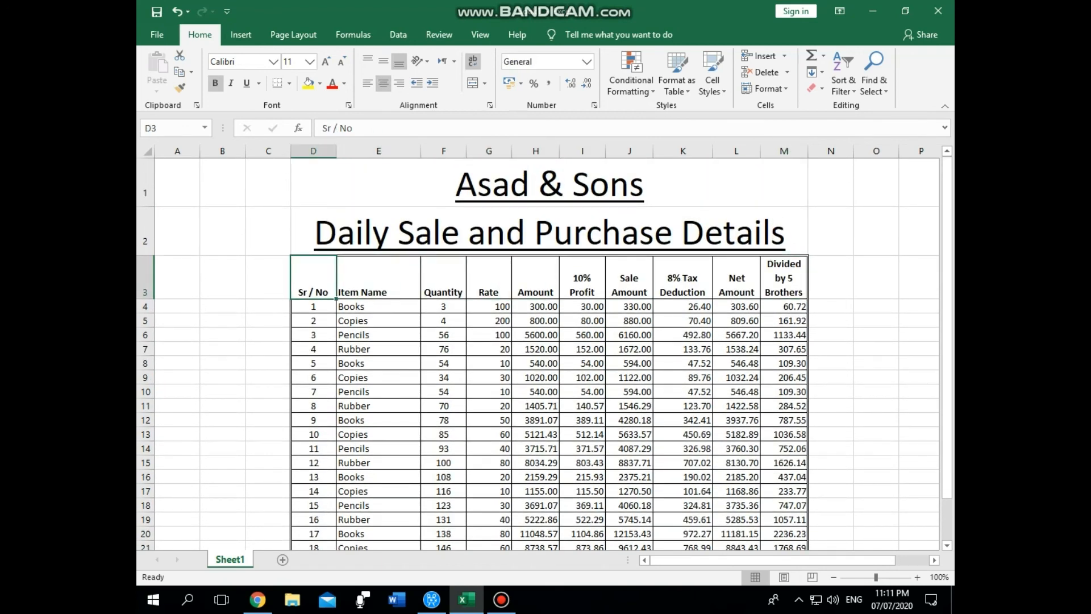
pyautogui.click(378, 320)
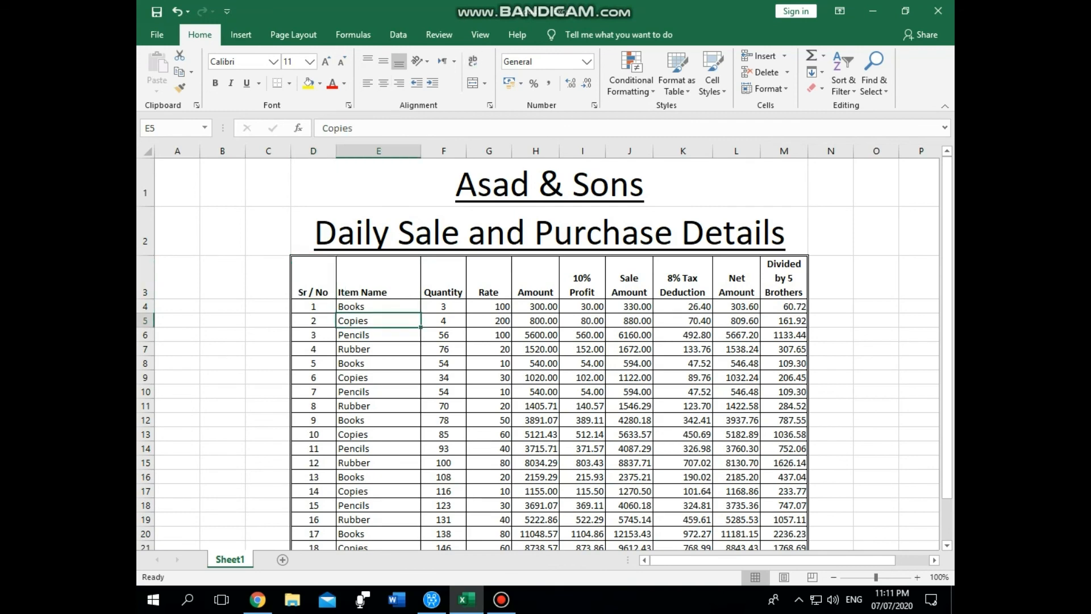
pyautogui.scroll(-1, 545, 354)
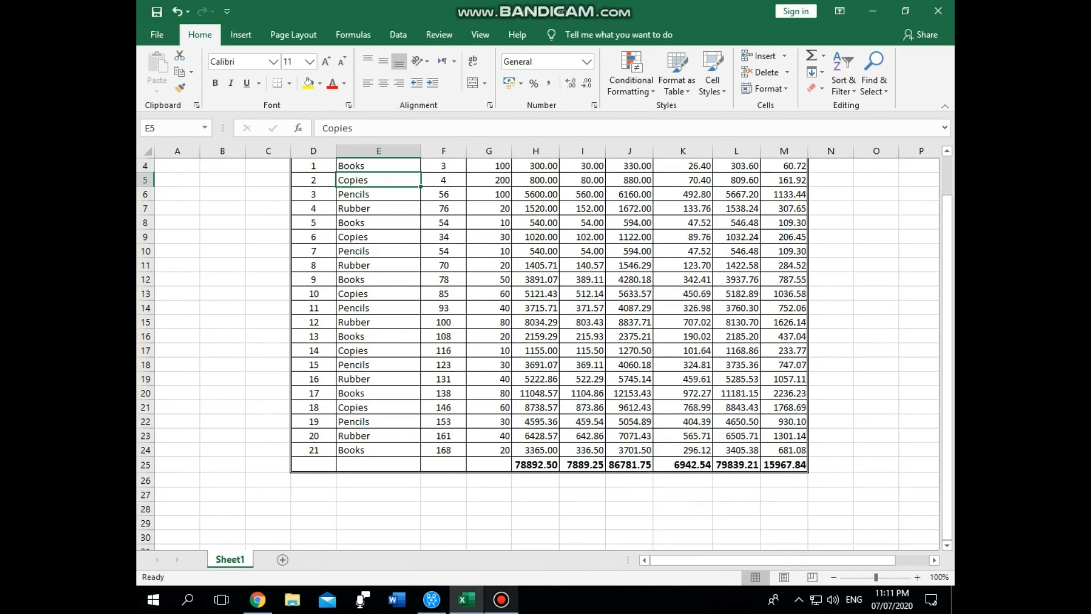
pyautogui.click(501, 600)
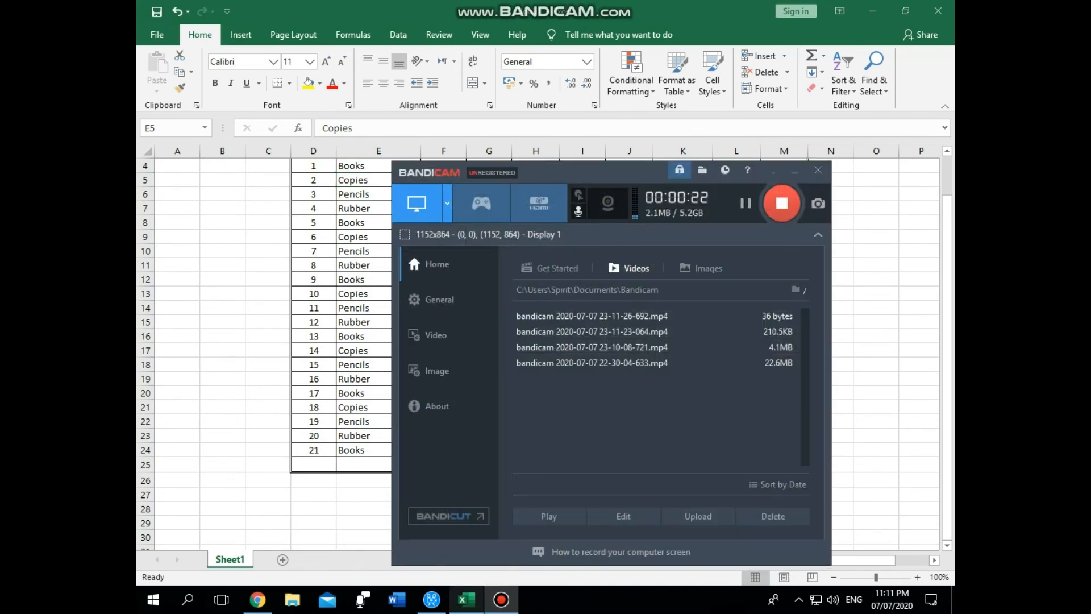
pyautogui.click(501, 600)
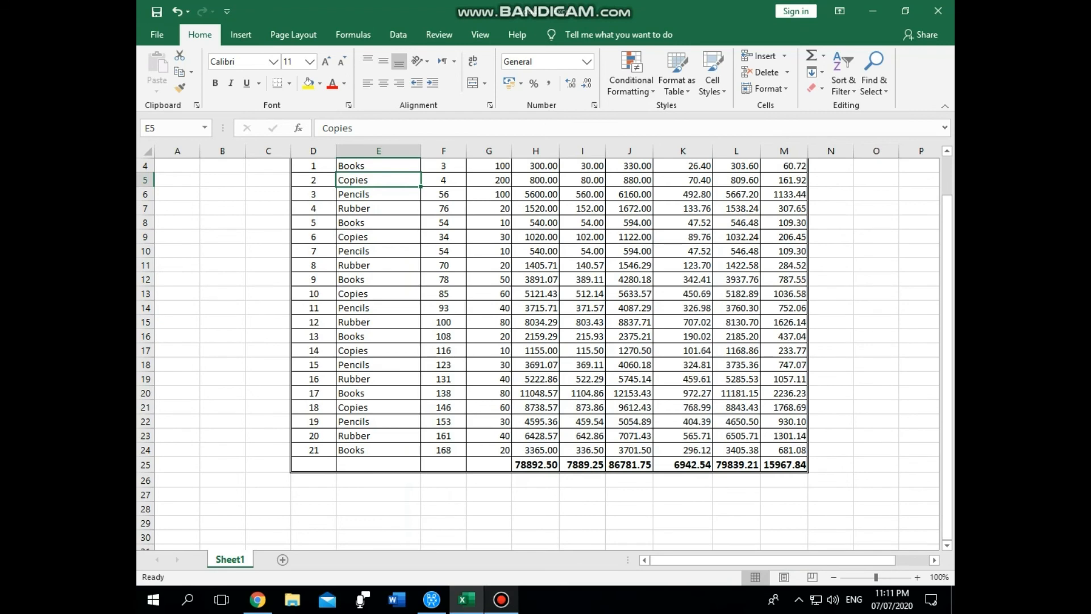
pyautogui.scroll(1, 545, 341)
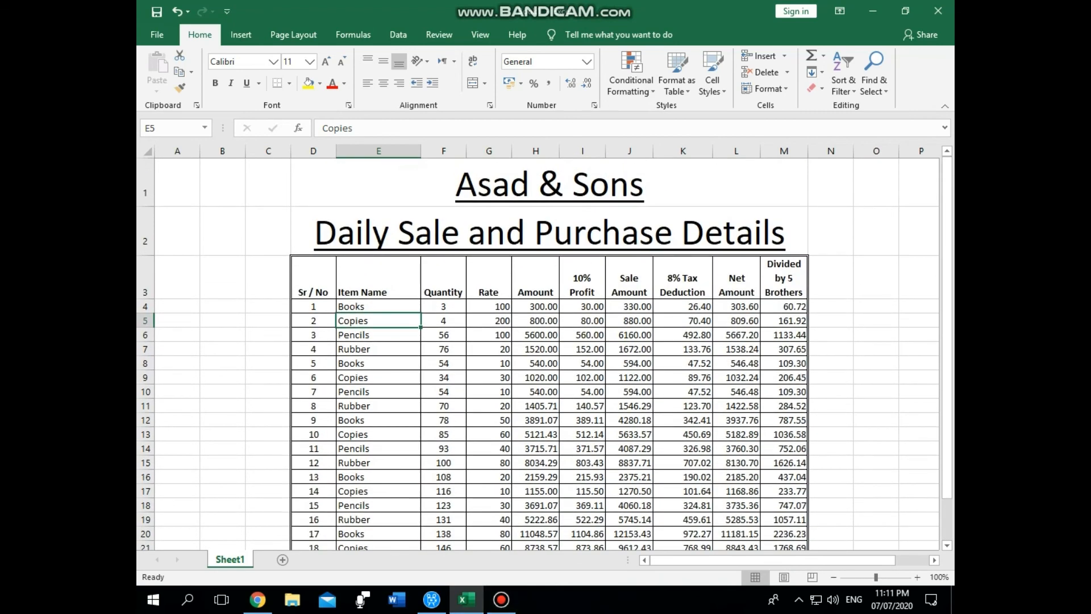
pyautogui.scroll(-1, 544, 341)
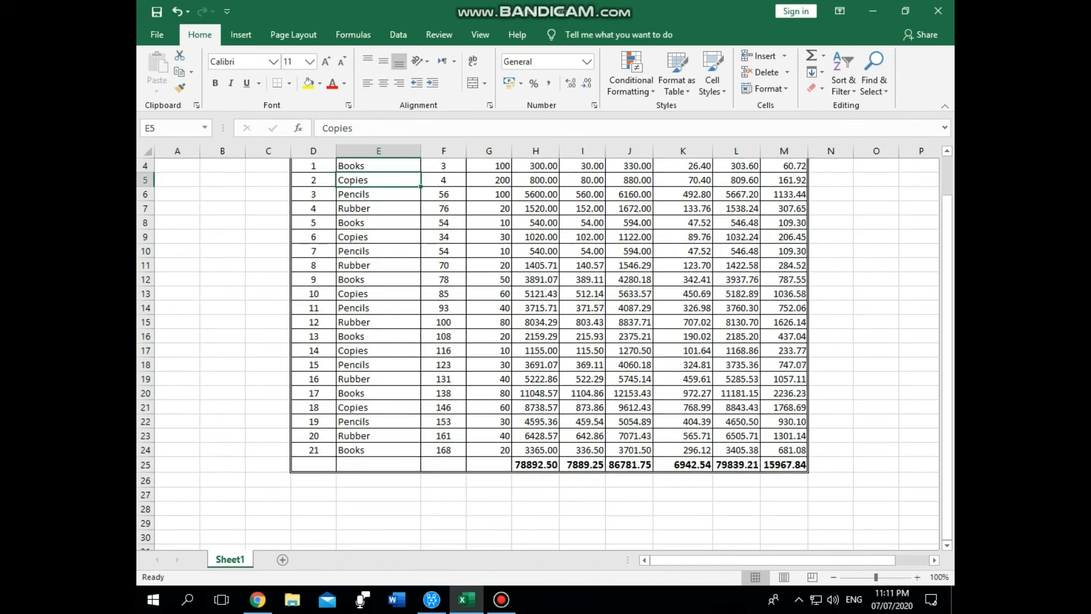